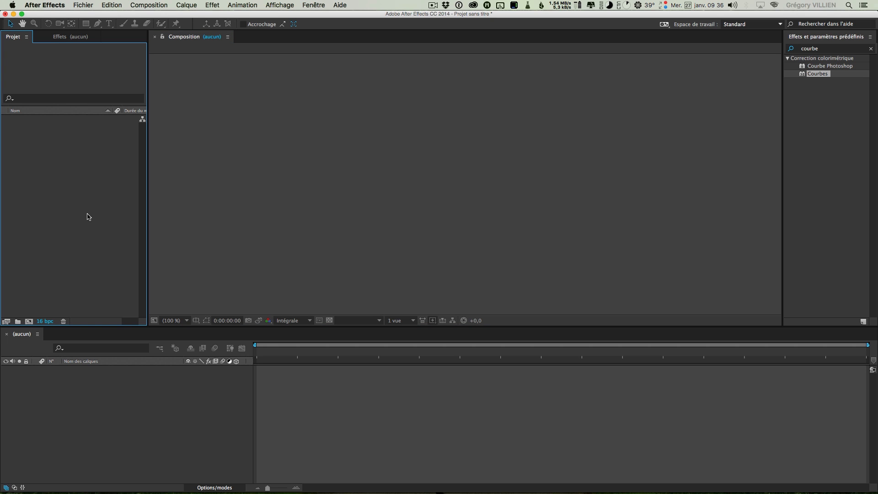
double_click(89, 216)
left_click(368, 116)
left_click(419, 124)
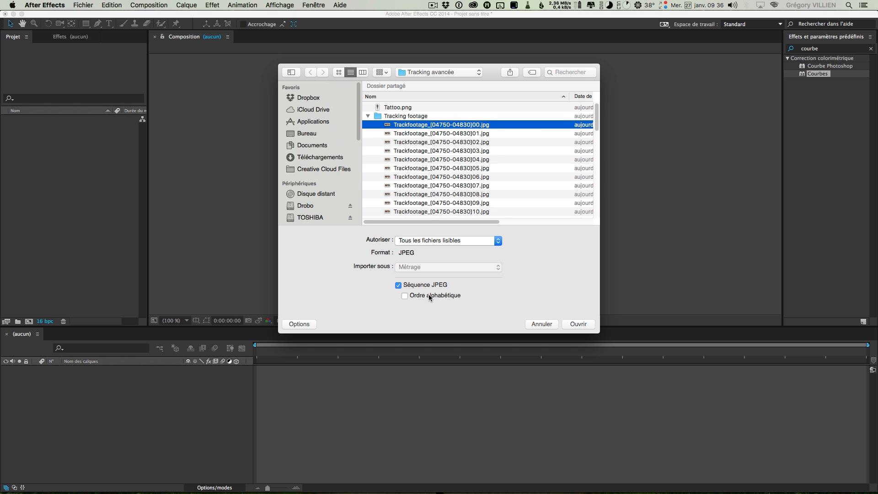
left_click(580, 327)
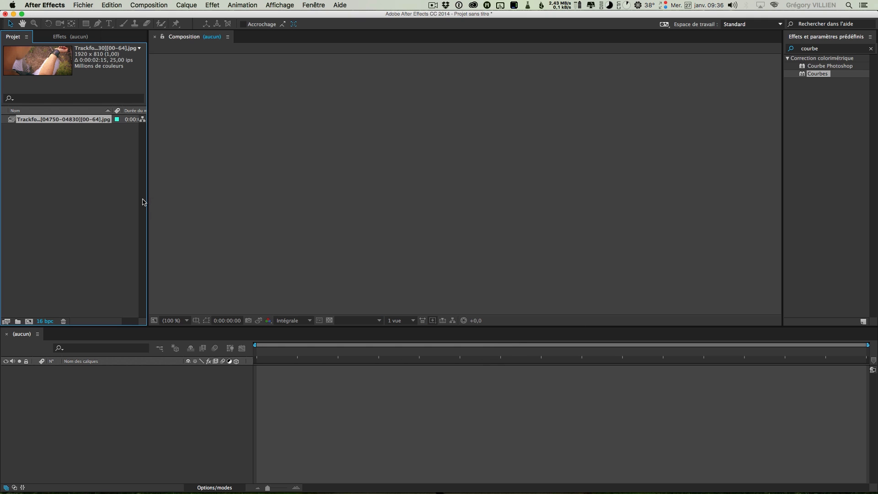
Interpret the imported JPEG sequence so that it conforms to 23,976 frames per second
right_click(11, 121)
mouse_move(93, 179)
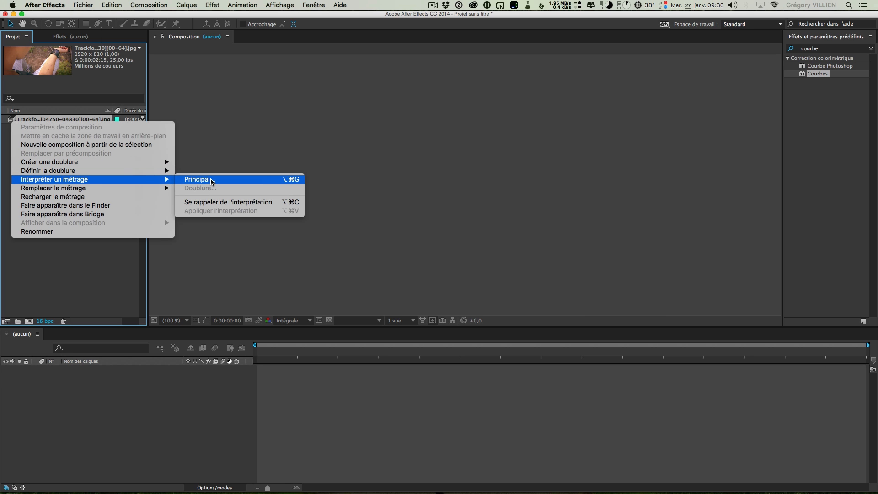
left_click(211, 180)
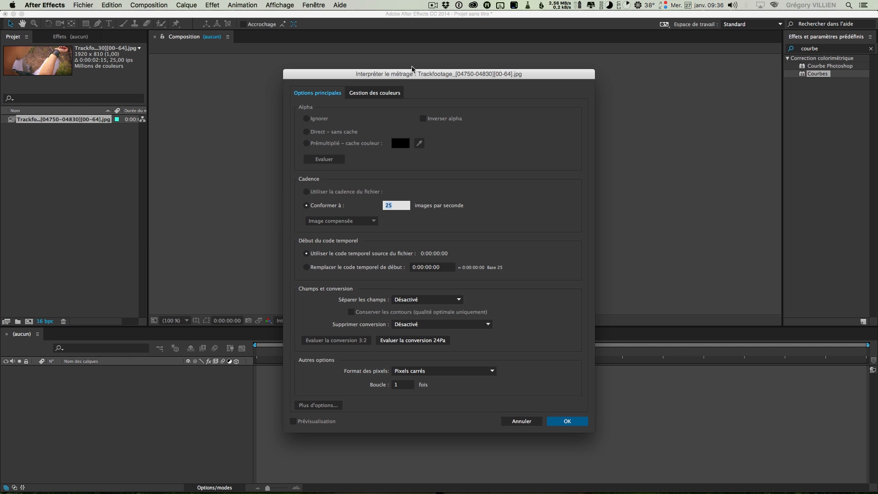
left_click_drag(409, 76, 405, 56)
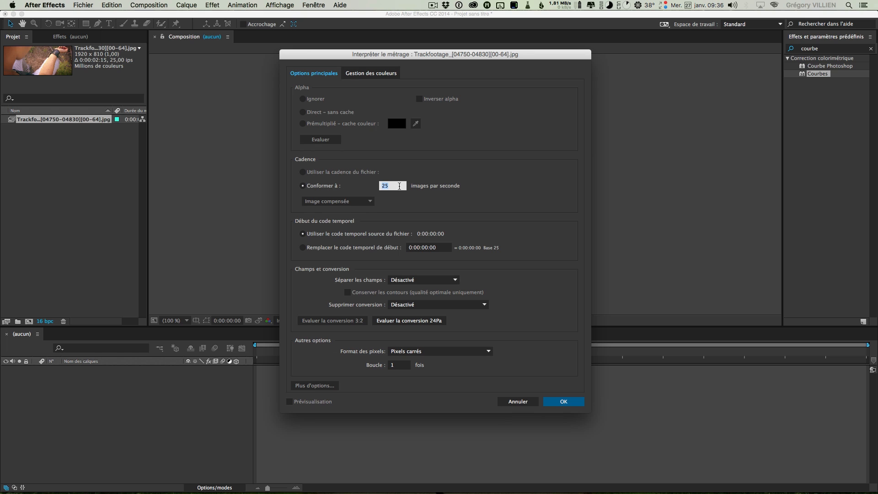
type("6")
left_click(497, 200)
left_click_drag(447, 59, 438, 52)
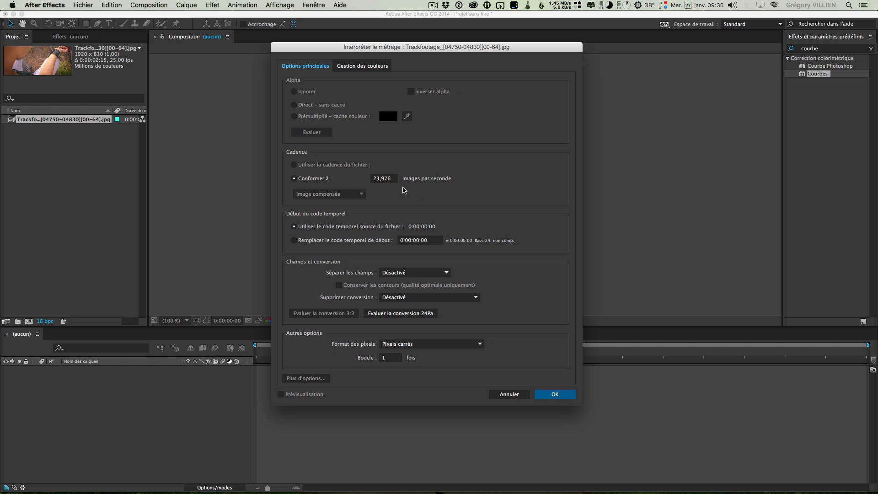
left_click(377, 180)
left_click(555, 394)
left_click(65, 147)
left_click(64, 120)
left_click(63, 144)
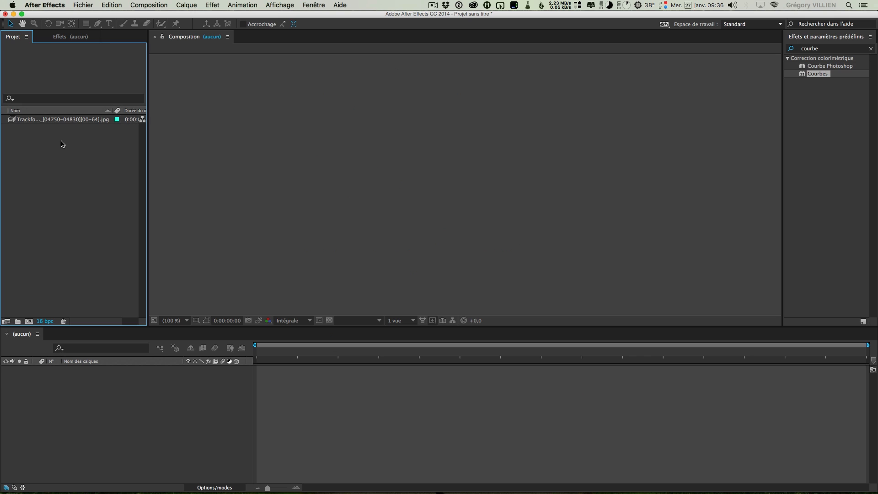
Import Tattoo.png from the Tracking avancée folder into the project
double_click(118, 156)
left_click(438, 71)
left_click(436, 82)
double_click(409, 107)
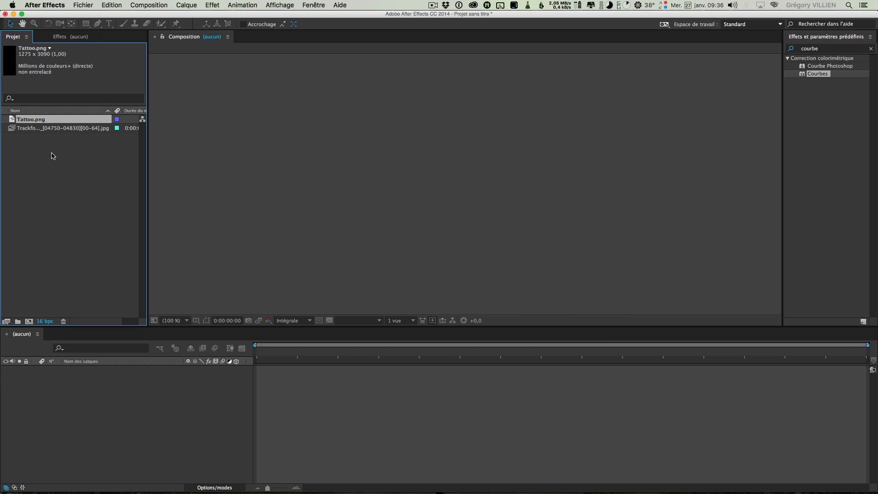
Preview the Tattoo.png image in the footage viewer and close the preview
left_click(39, 129)
double_click(38, 120)
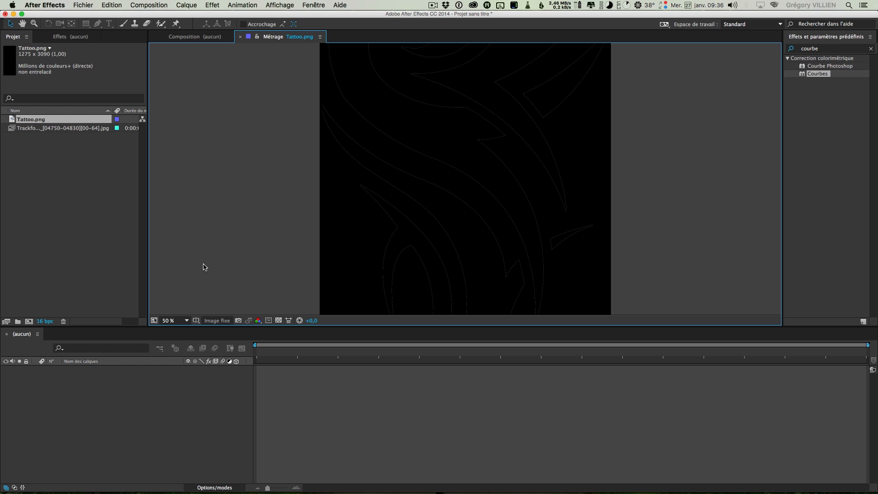
left_click(278, 320)
scroll(441, 225, "down", 4)
scroll(441, 226, "up", 2)
left_click(240, 37)
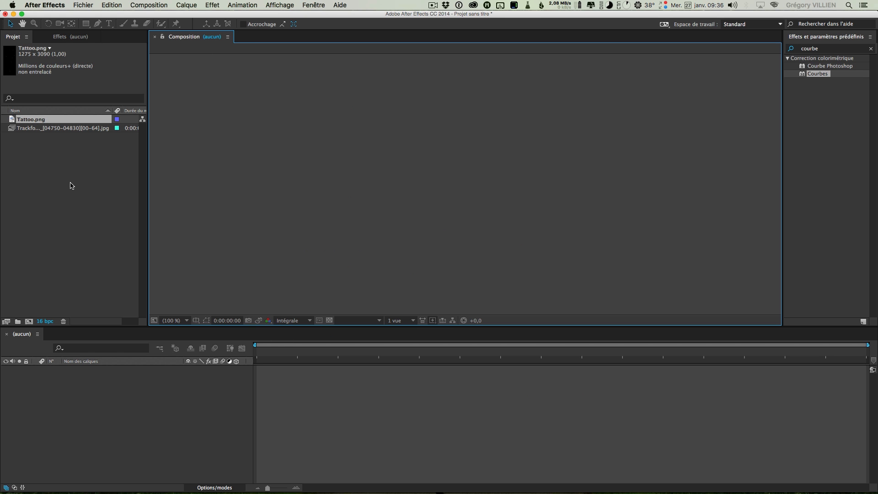
Create a composition from the Trackfootage JPEG sequence and enlarge its preview to fit the viewer
left_click(76, 130)
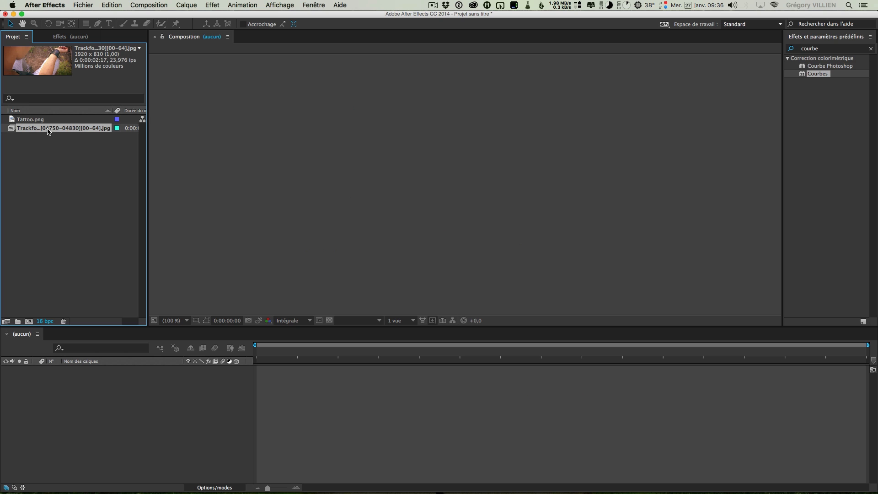
left_click_drag(46, 133, 29, 321)
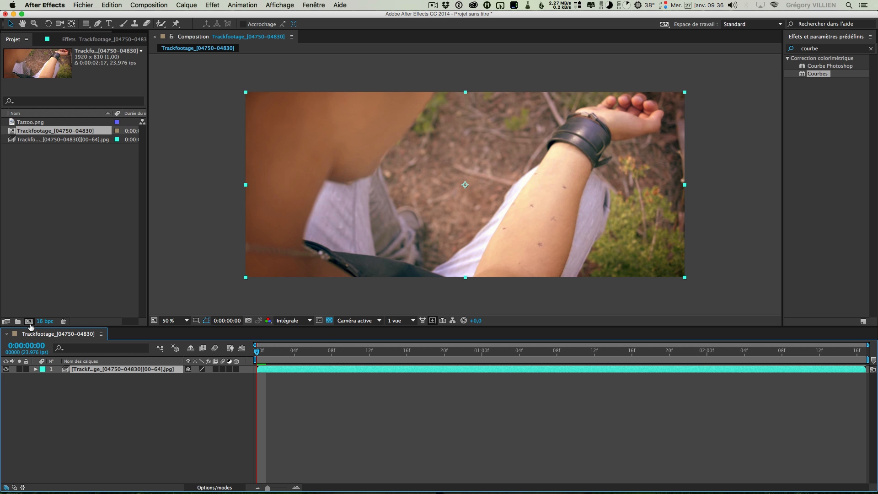
left_click(352, 392)
left_click(187, 320)
Scrub and play through the composition to examine the arm's movement and the marks drawn on the skin
left_click_drag(269, 355, 687, 360)
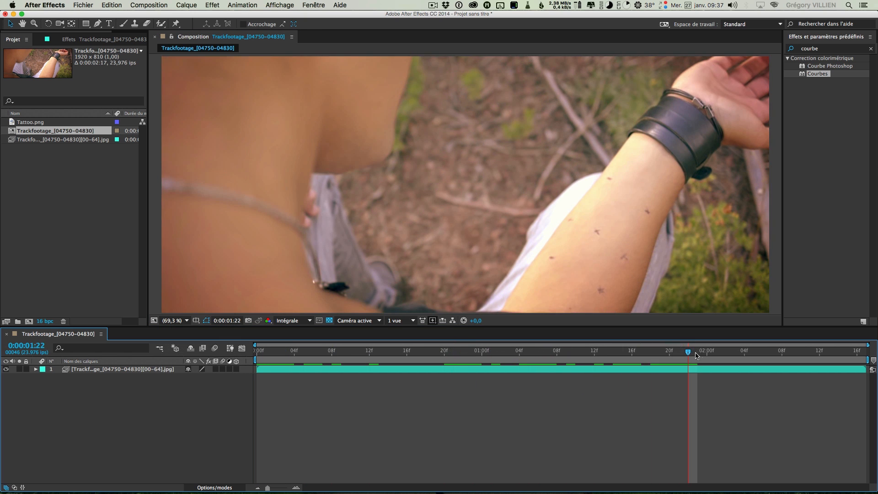
key("space")
left_click_drag(766, 362, 361, 364)
key("KP_0")
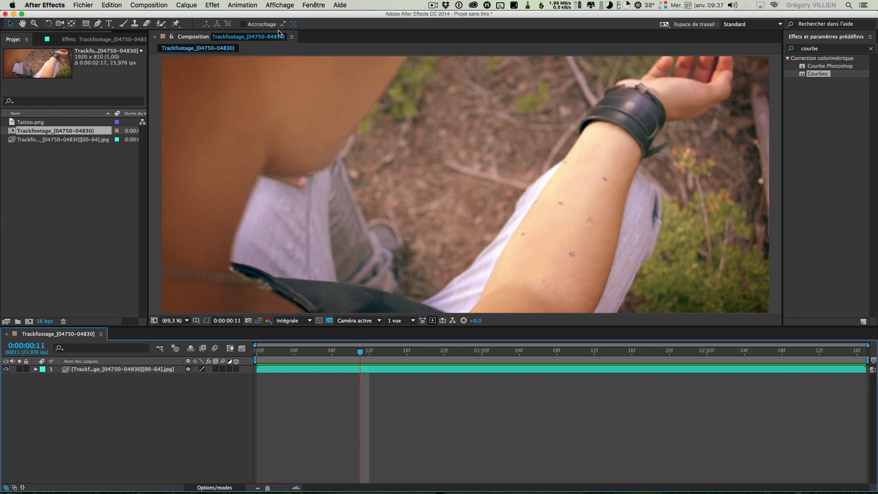
Examine the options of the built-in tracker (Suivi) and close it again
left_click(322, 4)
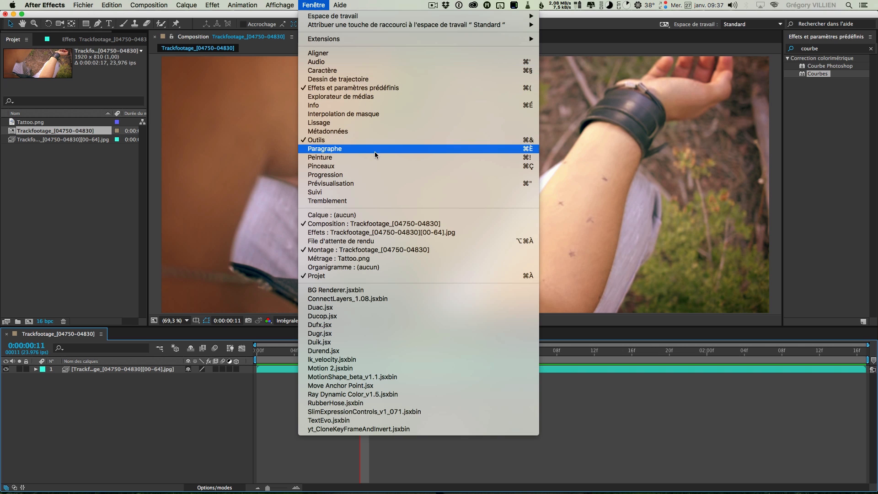
left_click(352, 192)
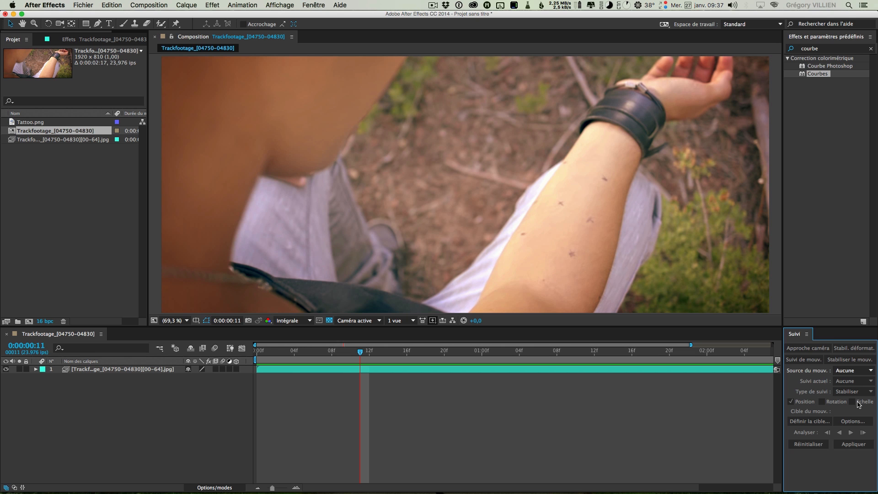
left_click(806, 334)
left_click(683, 341)
Review the arm's rotation in the footage, finishing at 0:00:01:07
left_click_drag(459, 353, 387, 368)
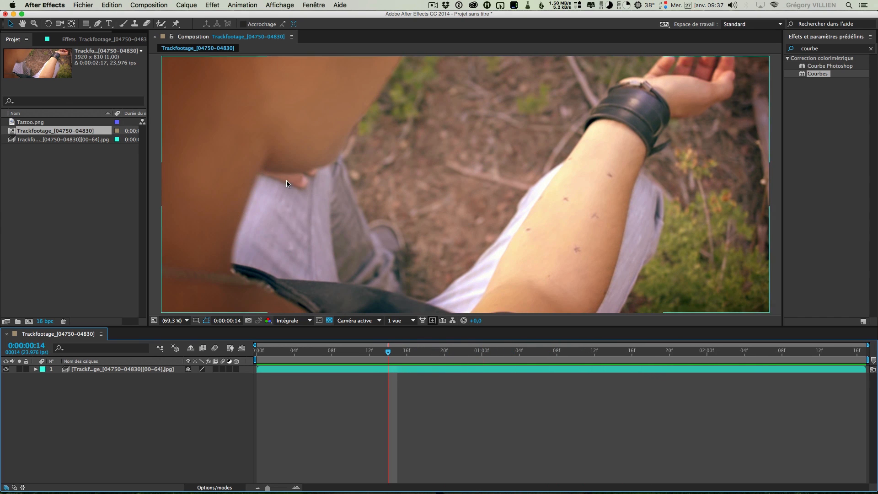
key("space")
left_click_drag(477, 357, 529, 346)
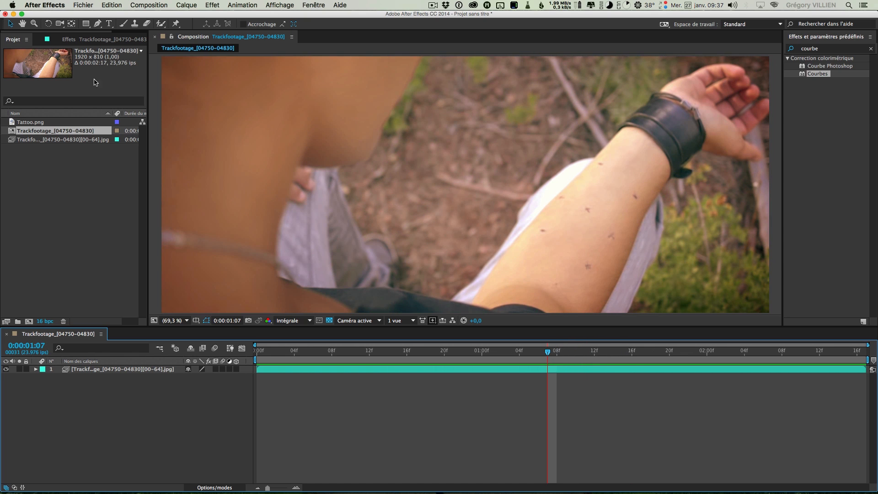
Send the Trackfootage layer to mocha AE for tracking and switch to mocha AE CC
left_click(157, 370)
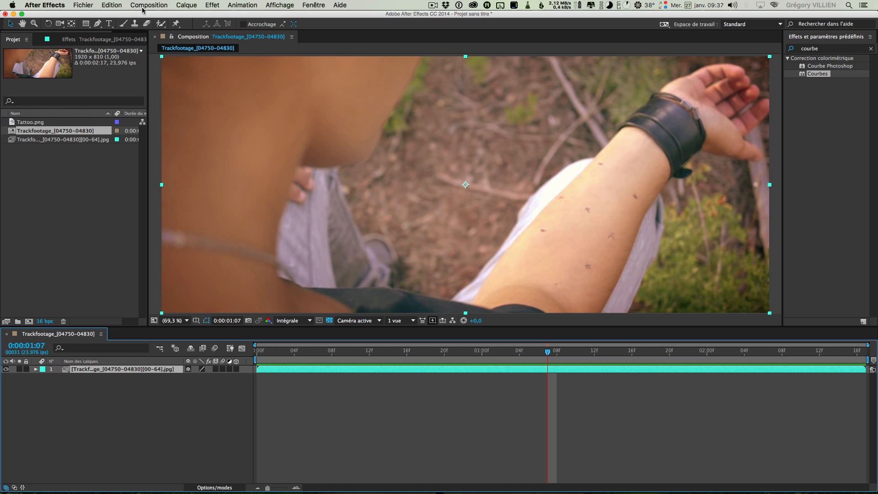
left_click(111, 5)
mouse_move(137, 5)
mouse_move(242, 5)
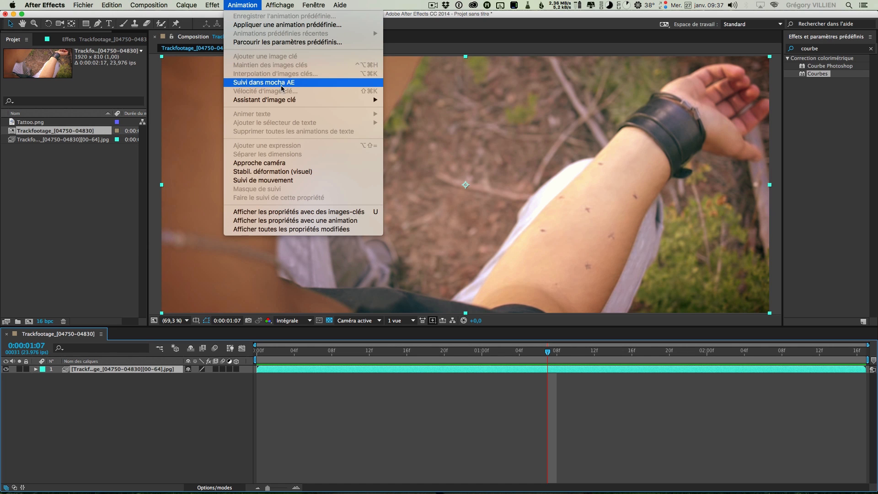
left_click(302, 85)
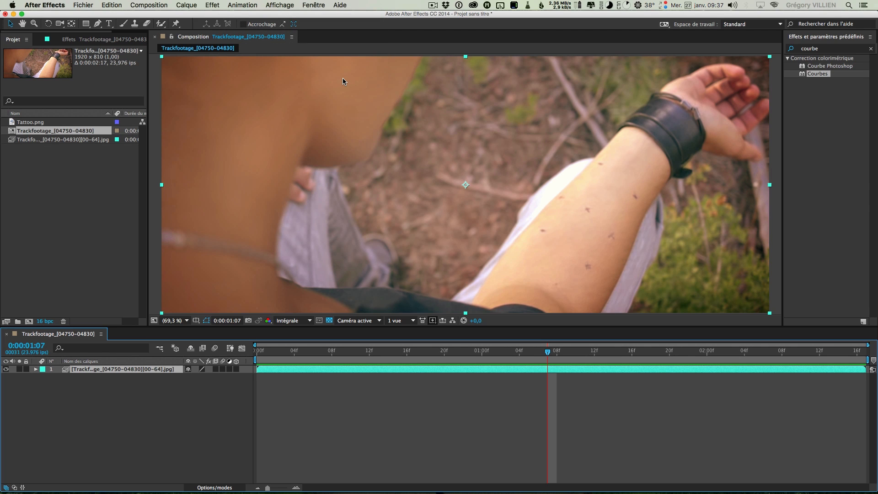
mouse_move(541, 490)
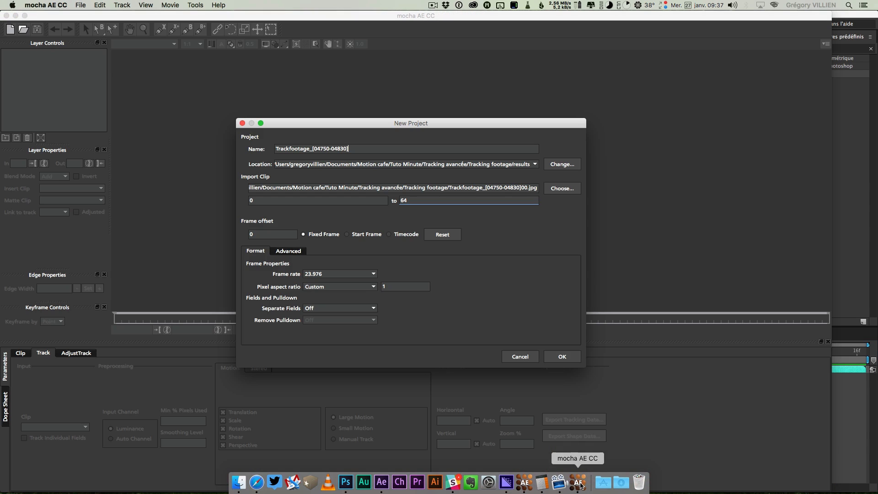
left_click_drag(348, 126, 348, 123)
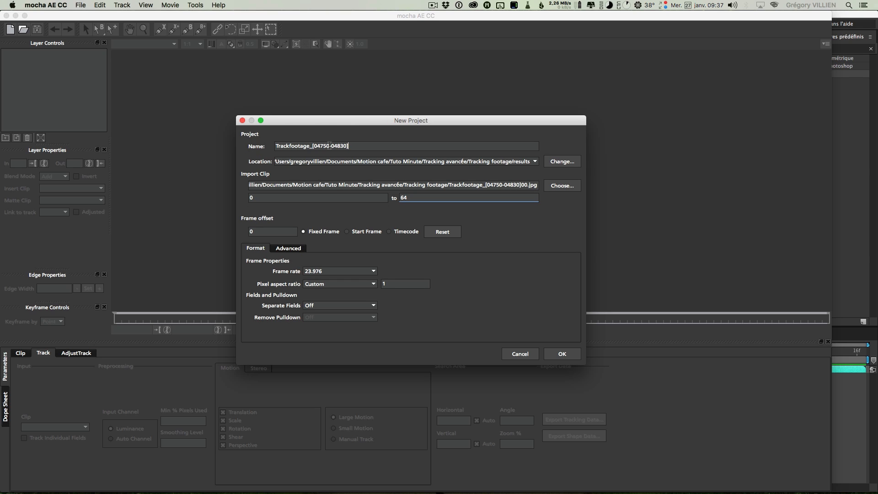
left_click_drag(372, 148, 229, 141)
left_click(305, 144)
left_click(362, 272)
left_click(422, 274)
left_click(569, 355)
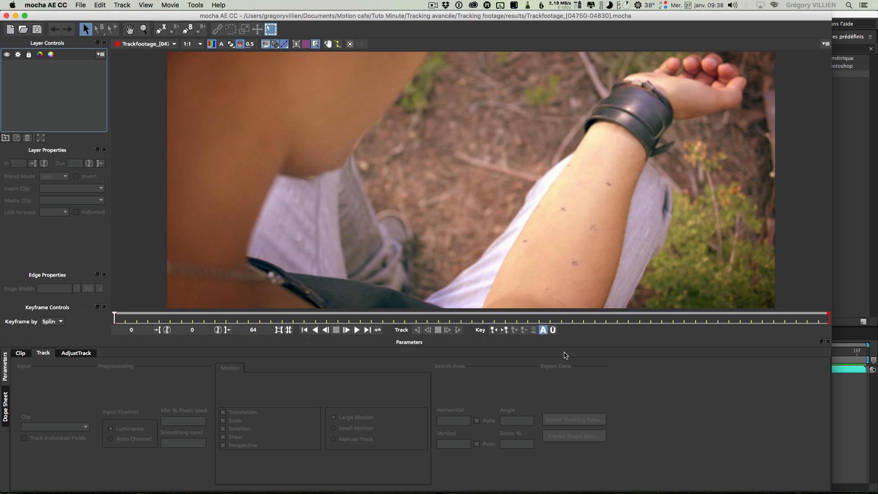
double_click(287, 15)
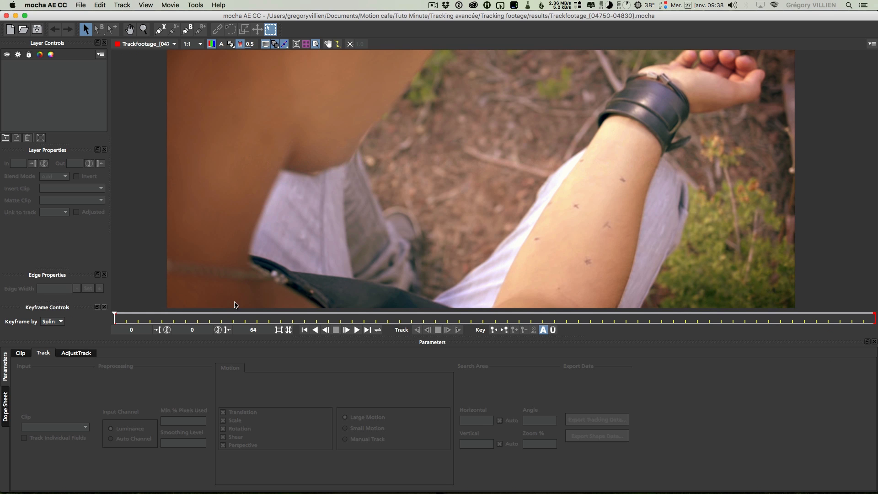
Scrub the start of the clip and check the mocha version information
left_click_drag(114, 317, 185, 328)
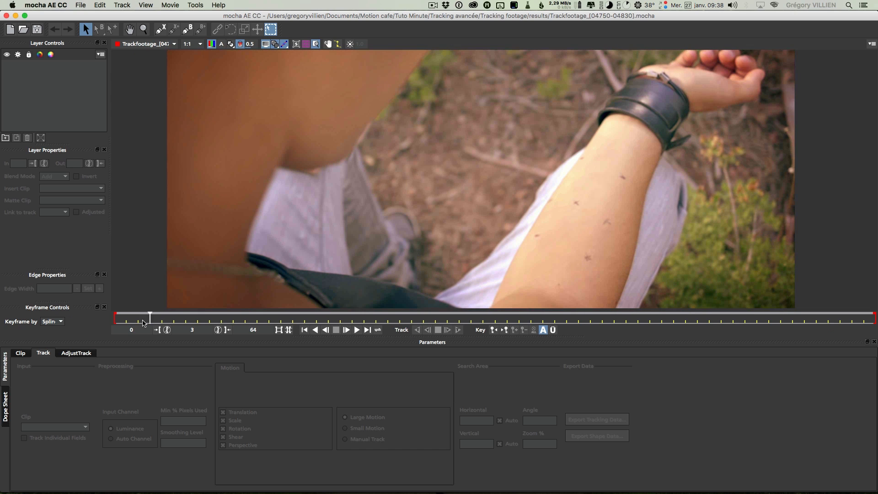
left_click(46, 5)
left_click(47, 17)
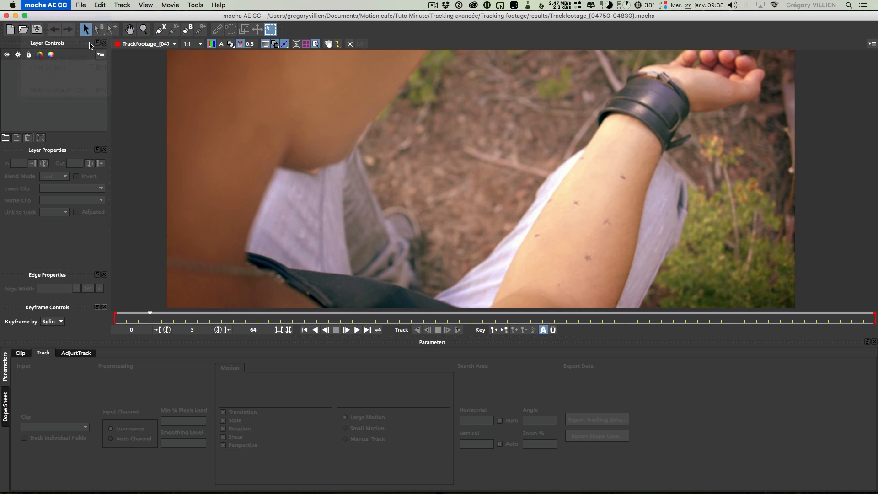
left_click_drag(460, 255, 482, 269)
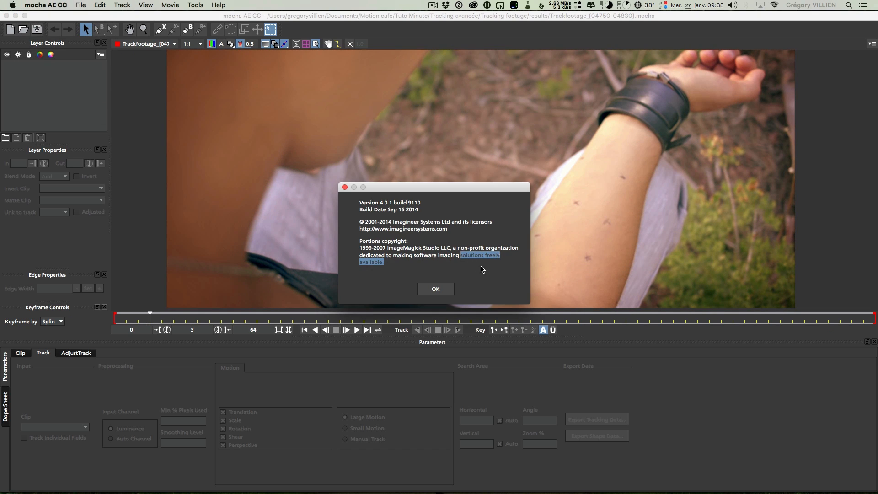
left_click(444, 290)
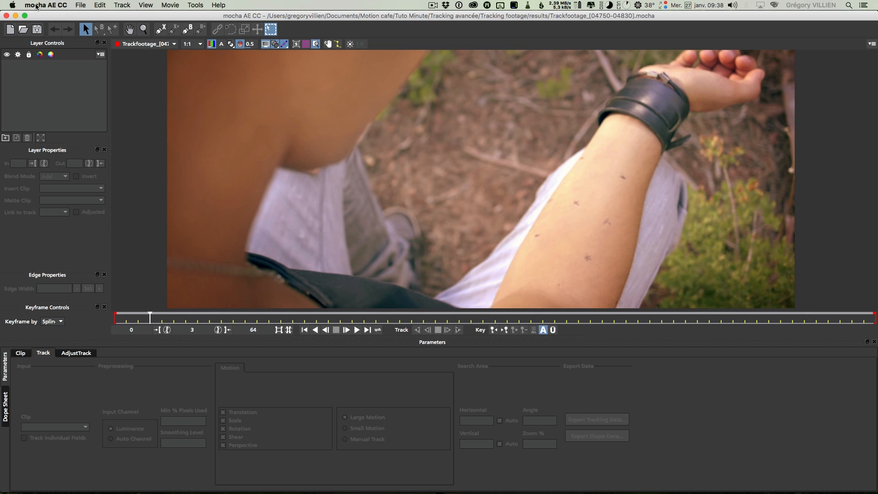
Examine the Clip, Track and AdjustTrack parameters, finishing on the Clip parameters
left_click(76, 353)
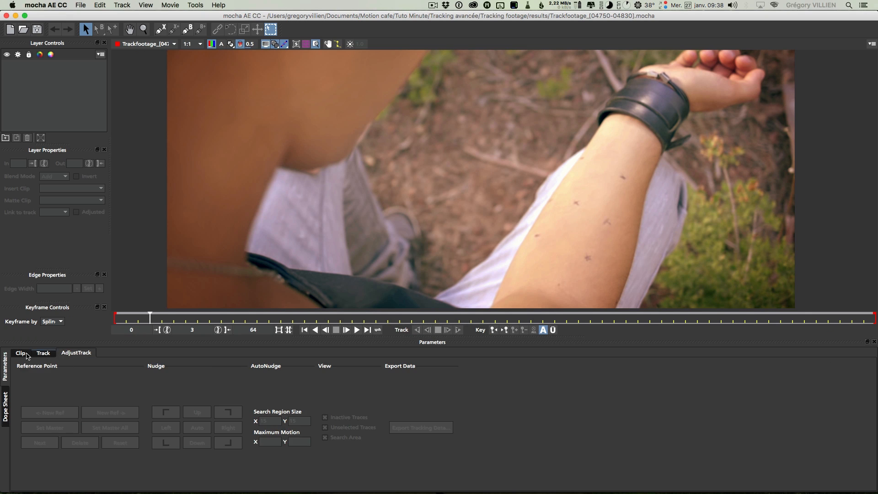
left_click(20, 353)
left_click(43, 353)
left_click(76, 352)
left_click(19, 353)
left_click(44, 353)
left_click(70, 353)
left_click(43, 353)
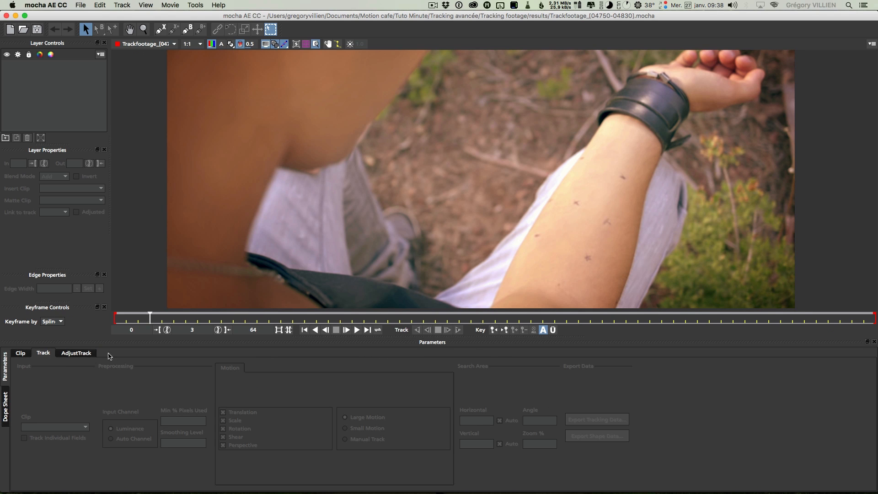
left_click(77, 353)
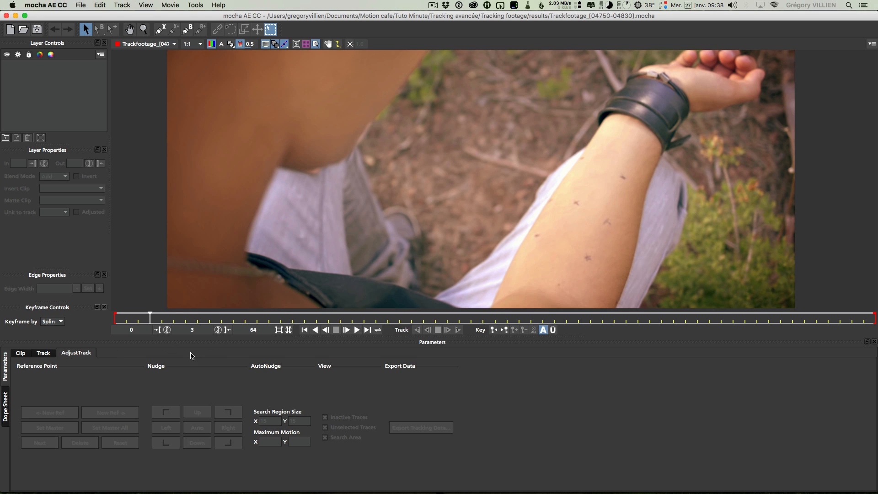
left_click(43, 353)
left_click(26, 353)
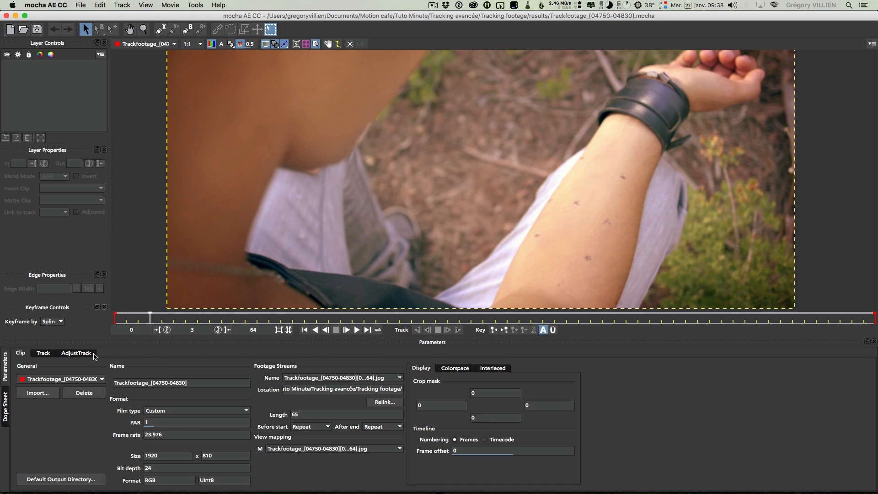
left_click(53, 356)
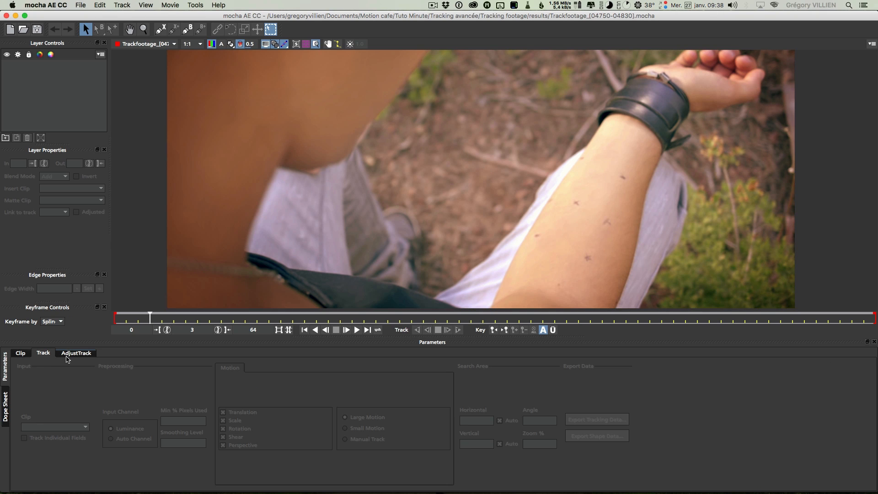
left_click(16, 357)
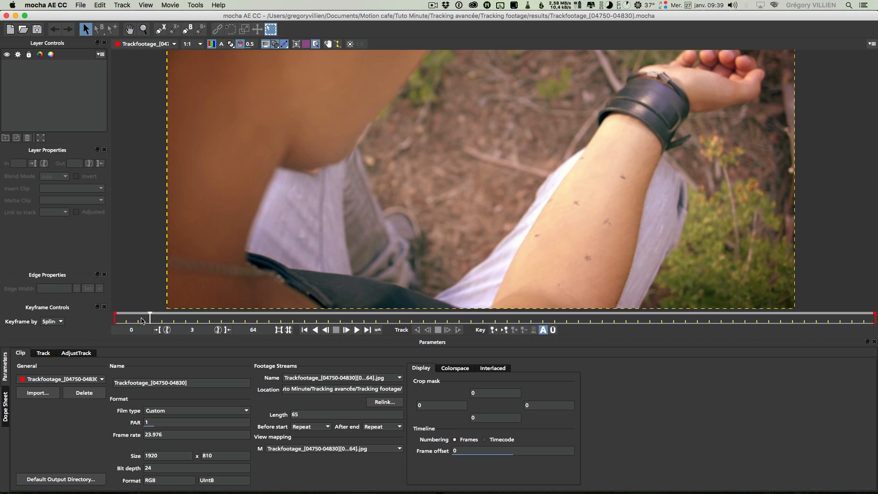
Play and scrub through the arm footage, stopping on frame 29
left_click_drag(150, 317, 302, 318)
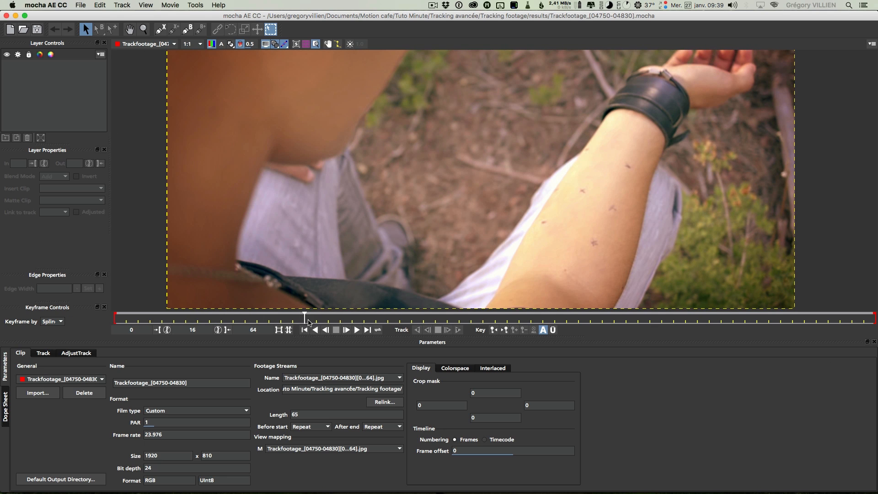
mouse_move(305, 318)
left_mouse_down()
mouse_move(381, 317)
mouse_move(293, 317)
left_mouse_up()
left_click(348, 334)
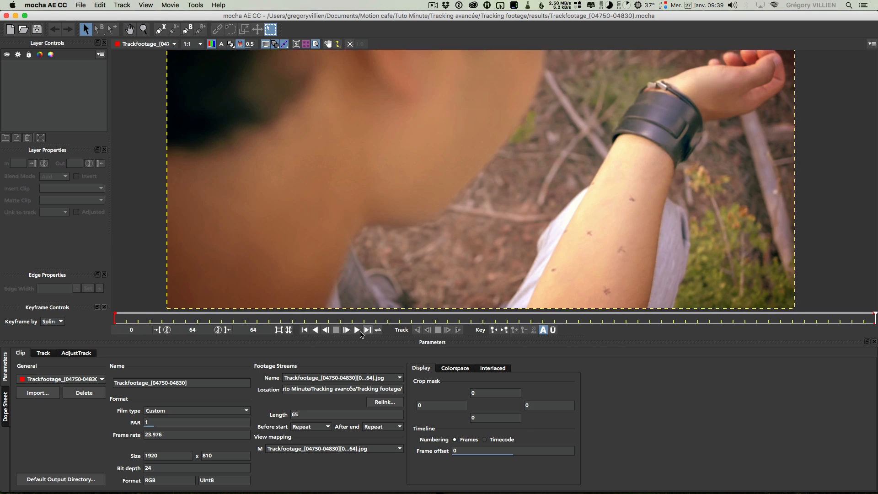
left_click(329, 331)
left_click(329, 331)
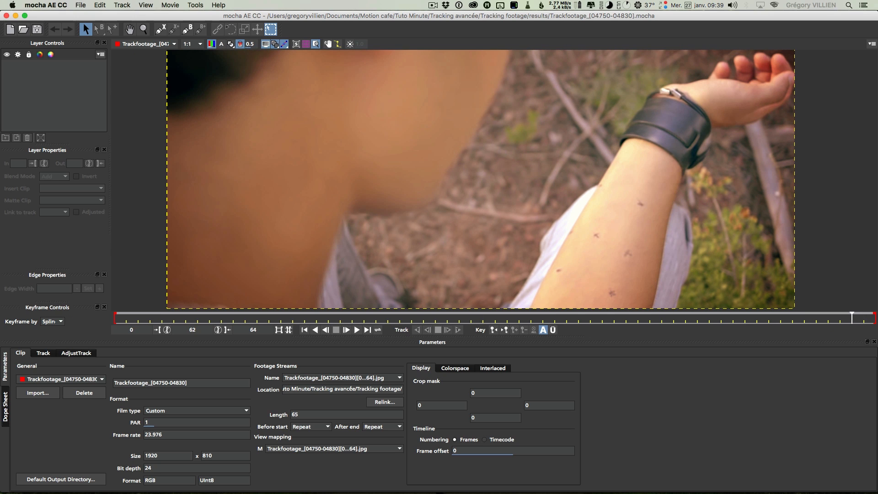
left_click_drag(851, 319, 459, 319)
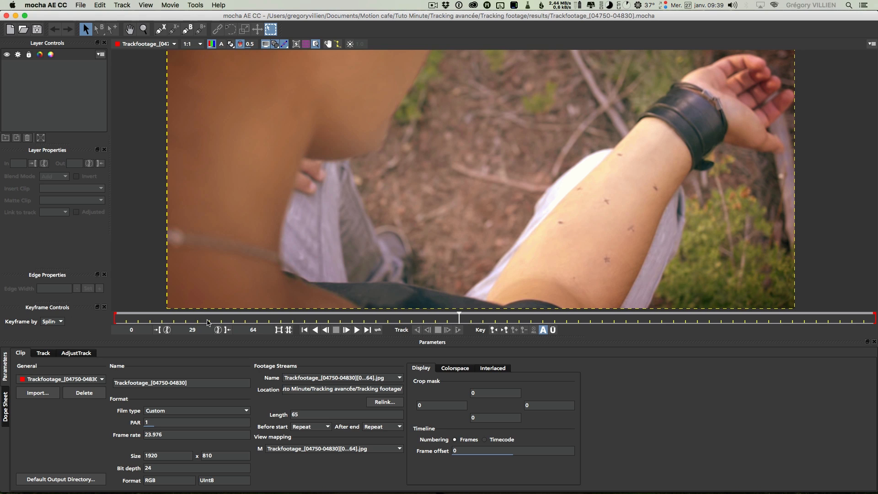
Draw a closed six-point X-Spline around the cross markers on the forearm at frame 29
left_click(102, 94)
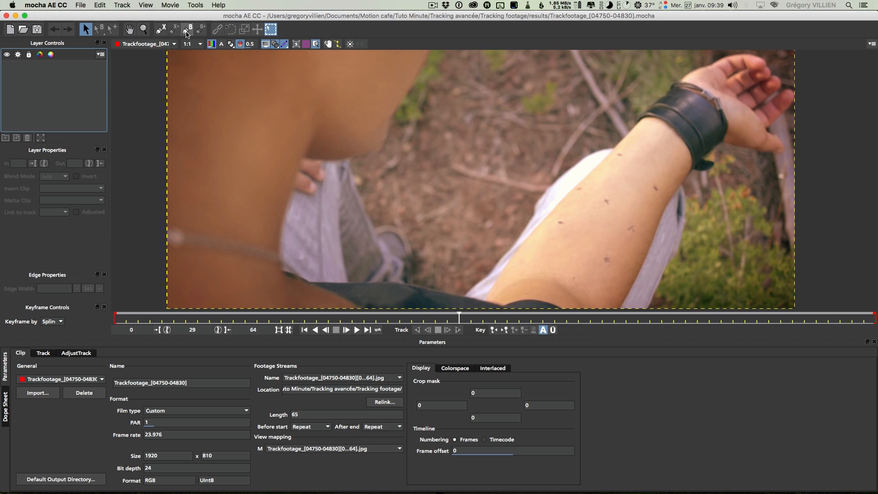
left_click(160, 29)
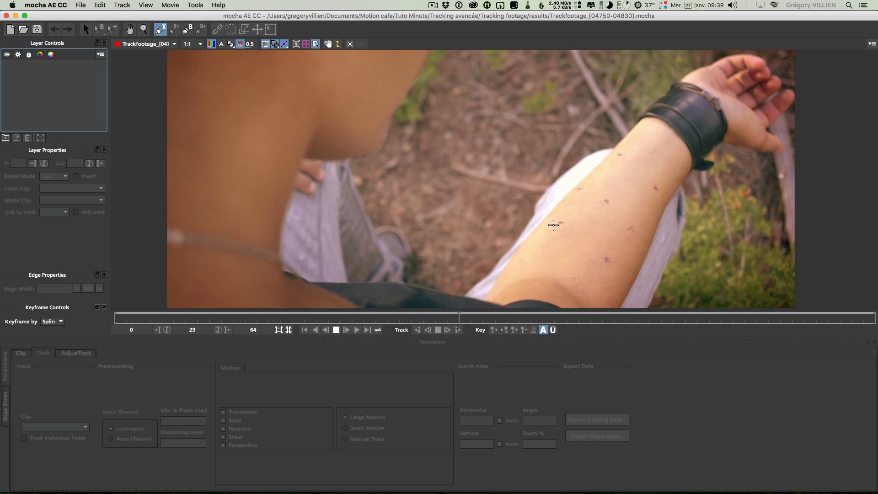
left_click(552, 223)
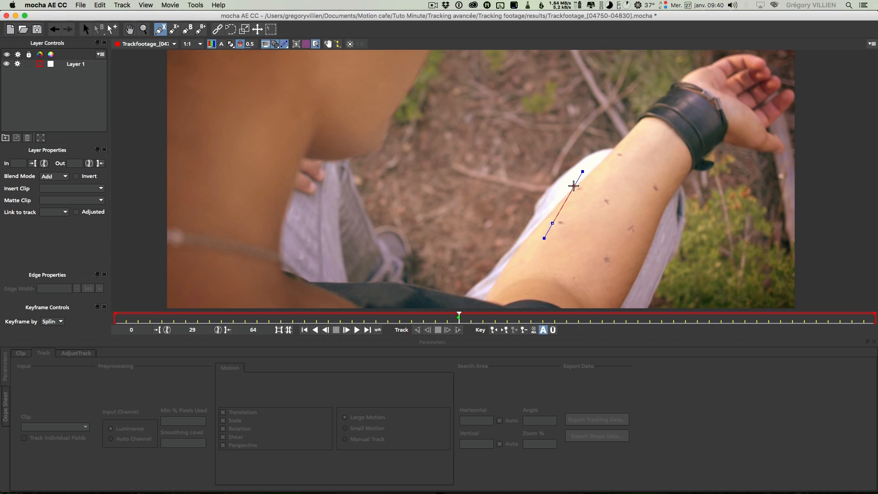
left_click(574, 186)
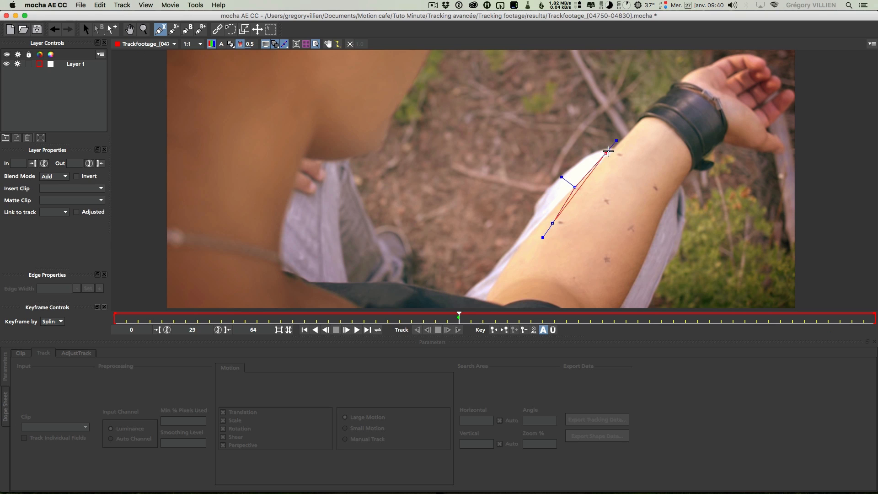
left_click(616, 147)
left_click(668, 190)
left_click(642, 238)
left_click(611, 271)
left_click(566, 258)
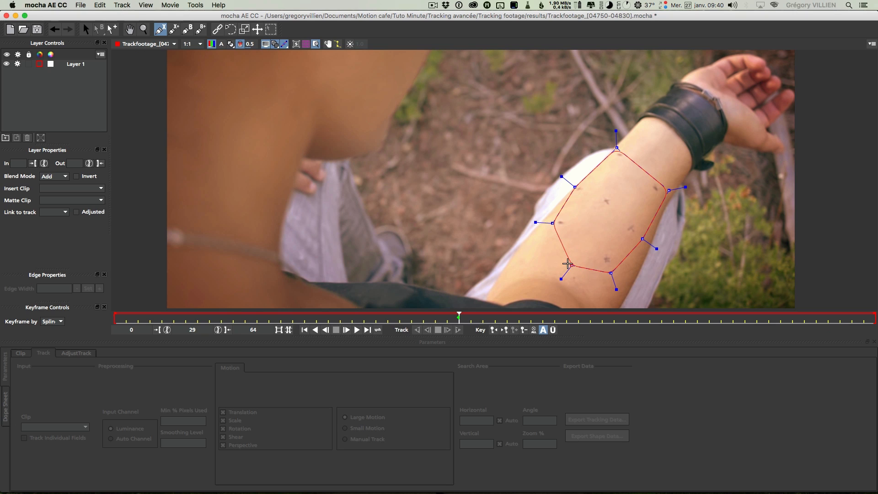
left_click_drag(568, 259, 590, 232)
right_click(590, 229)
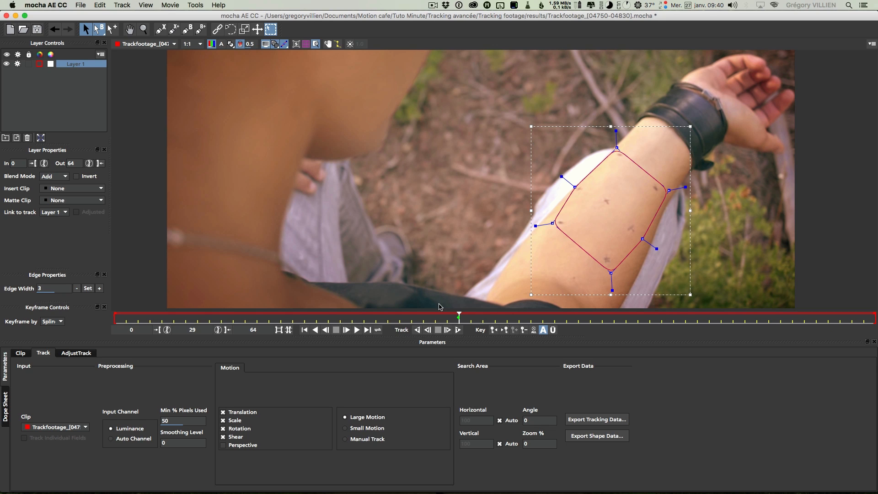
Add Perspective to Layer 1's tracked motion and compare the shape with the arm between frames 29 and 35
left_click(223, 445)
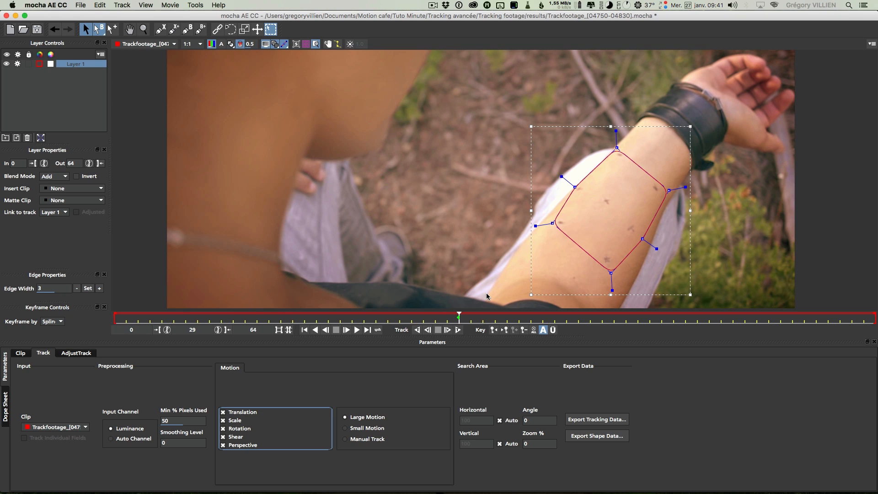
mouse_move(459, 320)
left_mouse_down()
mouse_move(469, 319)
mouse_move(461, 319)
left_mouse_up()
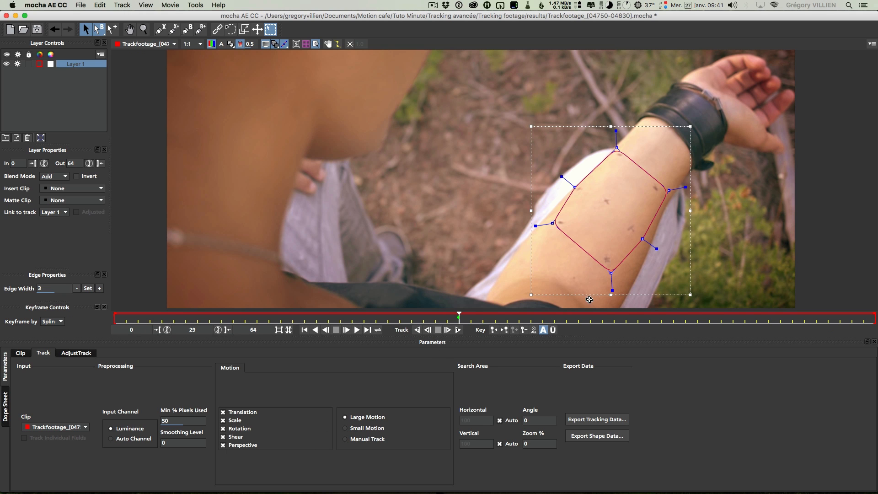
mouse_move(458, 318)
left_mouse_down()
mouse_move(484, 319)
mouse_move(374, 318)
mouse_move(466, 320)
mouse_move(461, 324)
left_mouse_up()
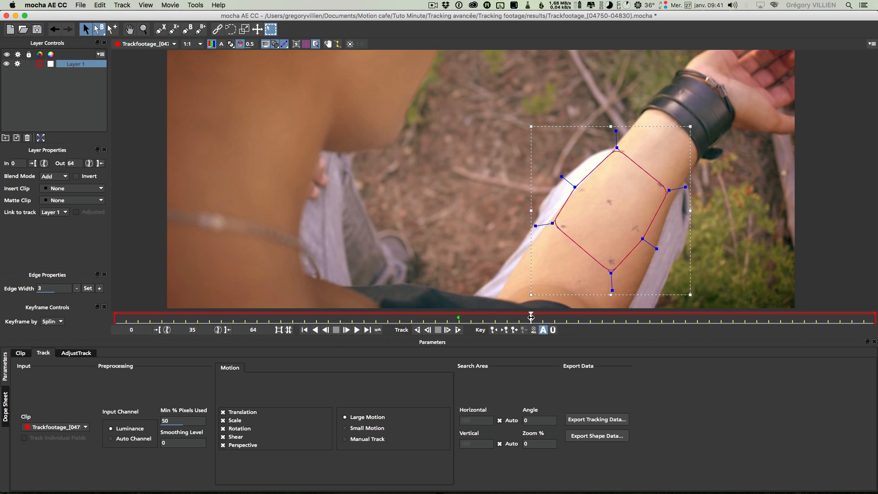
left_click_drag(529, 318, 458, 317)
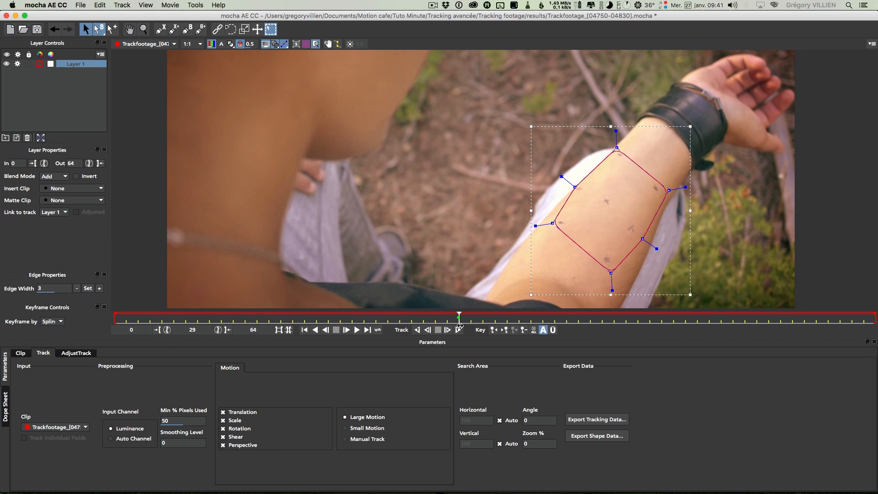
left_click(543, 330)
mouse_move(458, 319)
left_mouse_down()
mouse_move(755, 321)
mouse_move(500, 329)
mouse_move(460, 319)
mouse_move(765, 318)
mouse_move(328, 319)
mouse_move(459, 320)
left_mouse_up()
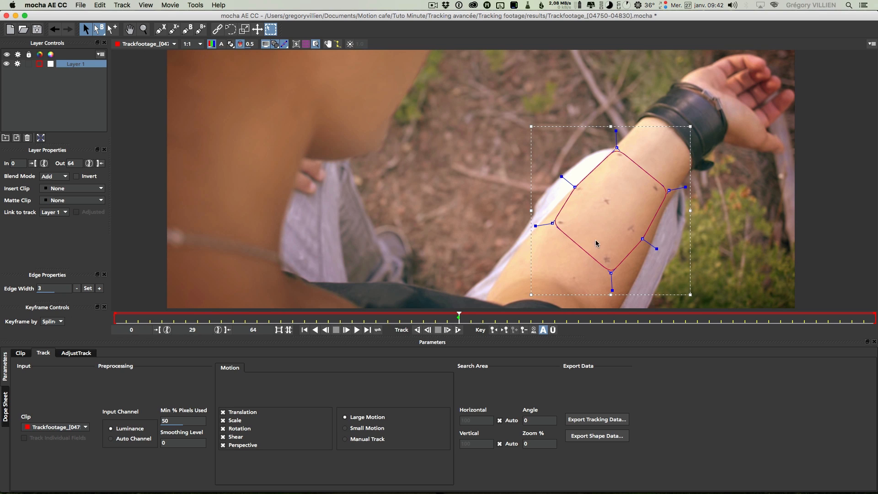
Track Layer 1 forward from frame 29 to frame 64
left_click(448, 330)
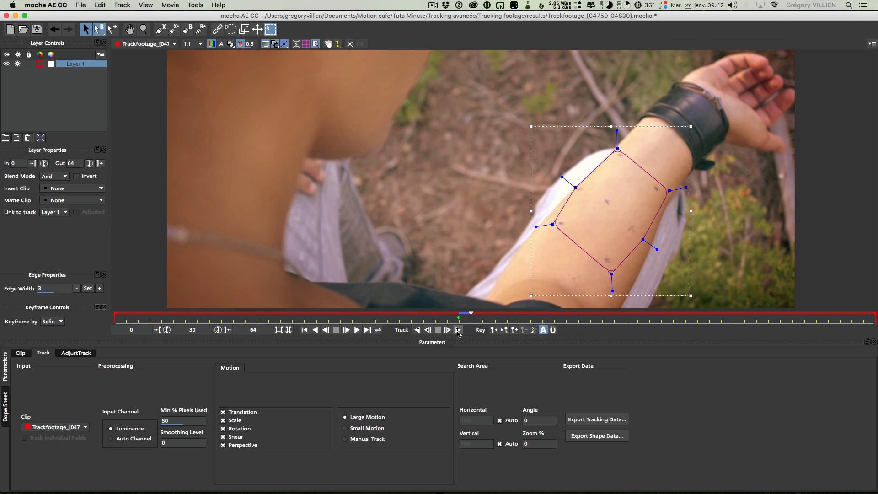
left_click(458, 331)
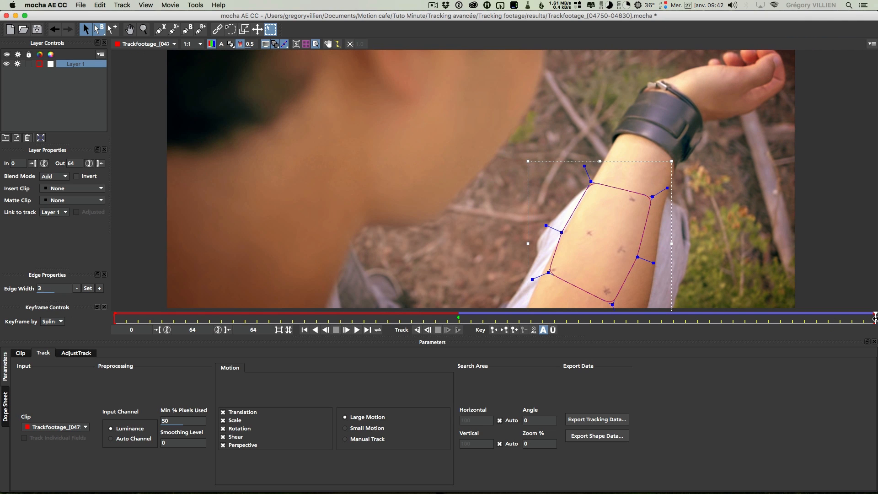
mouse_move(874, 318)
left_mouse_down()
mouse_move(851, 319)
mouse_move(877, 320)
left_mouse_up()
At frame 63, nudge the spline's upper-left point slightly up along the forearm's edge
left_click(591, 181)
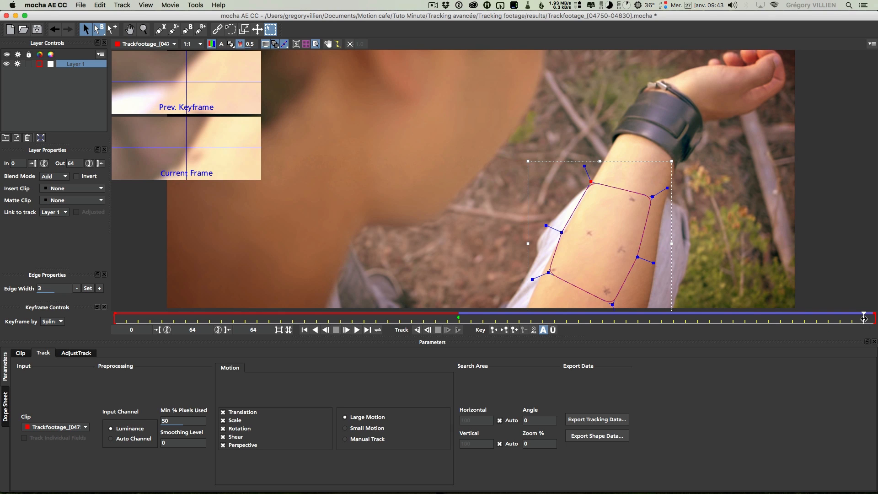
left_click_drag(864, 319, 862, 321)
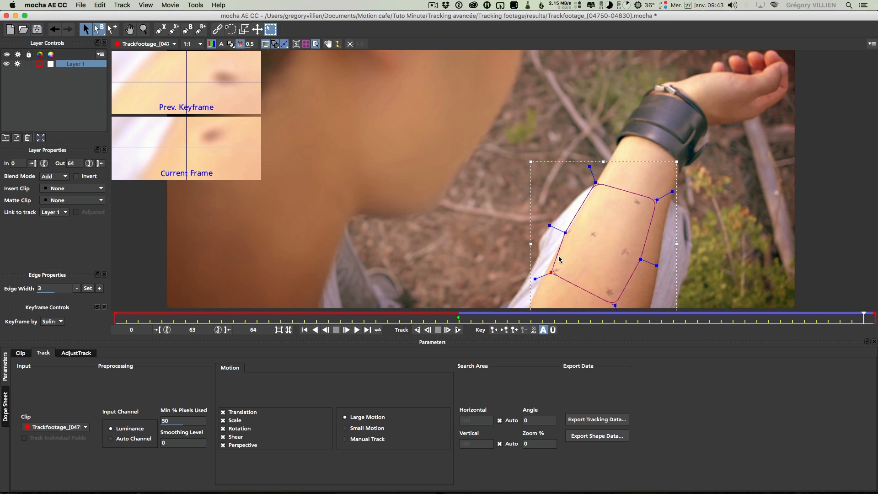
left_click(594, 183)
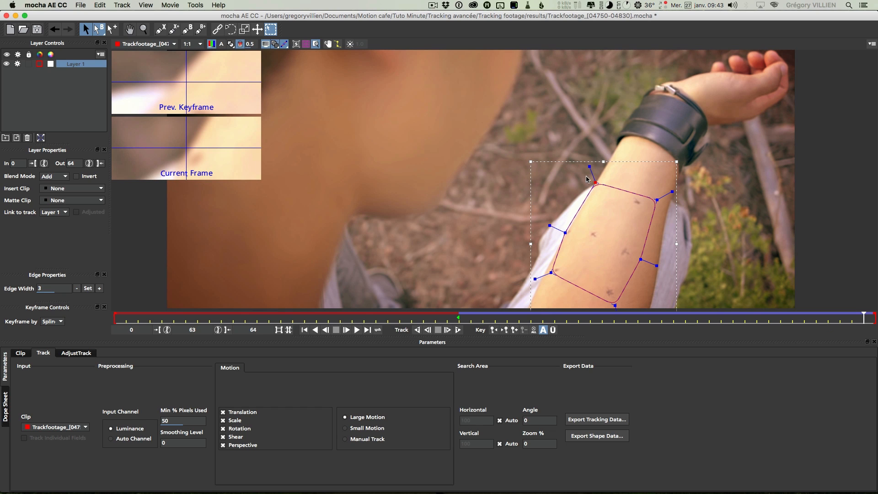
left_click_drag(596, 183, 597, 180)
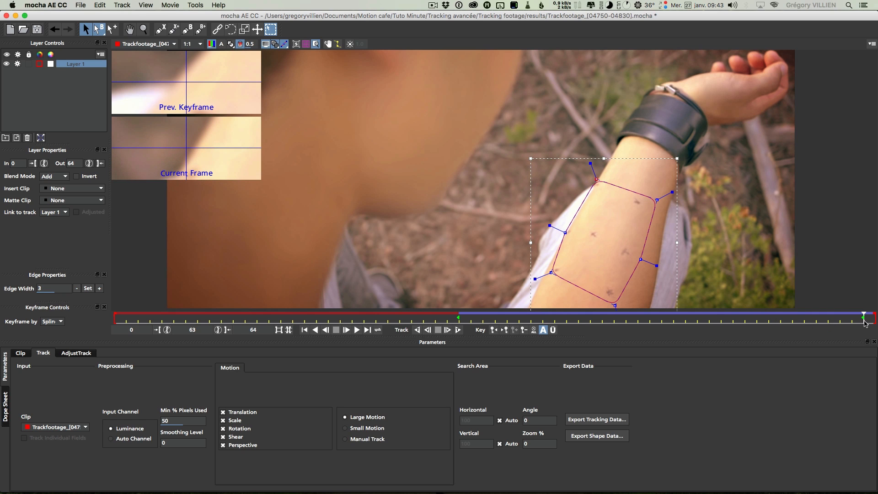
Return to frame 29 and track Layer 1 backward, stopping at frame 14
left_click_drag(861, 319, 465, 322)
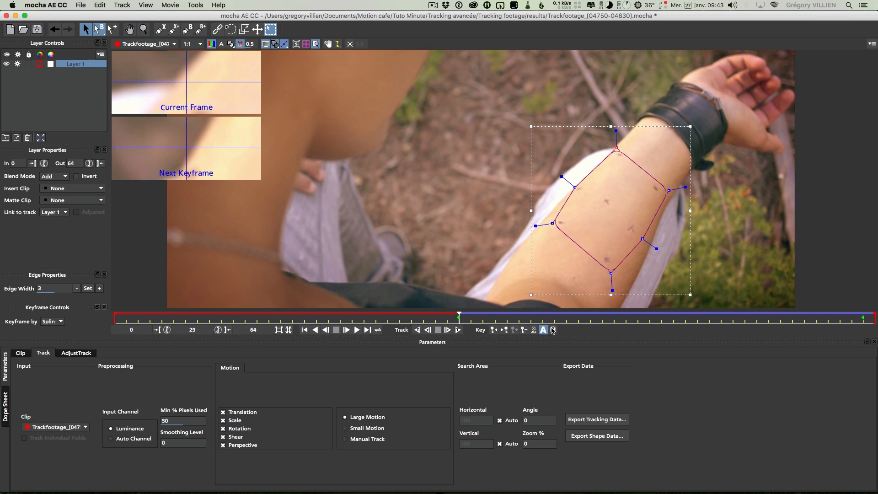
left_click(428, 330)
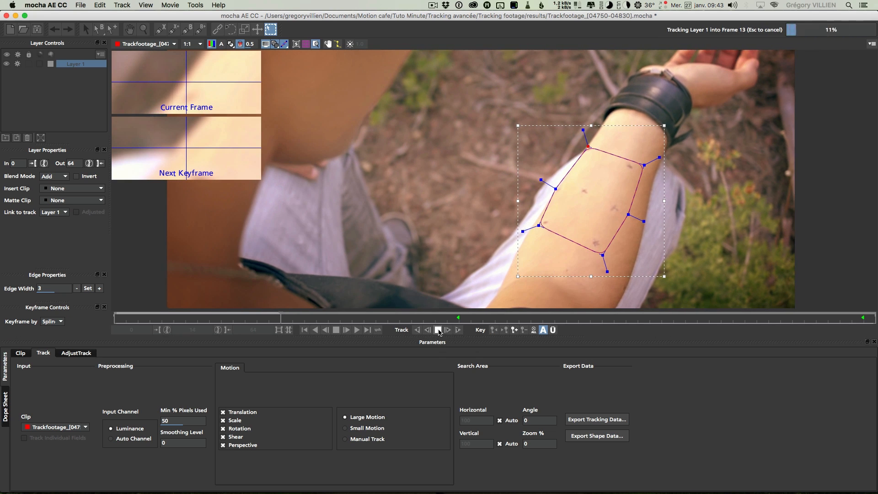
left_click(438, 330)
Nudge the spline's upper-left point slightly up at frame 14 and continue tracking backward to frame 0
left_click_drag(589, 145, 589, 144)
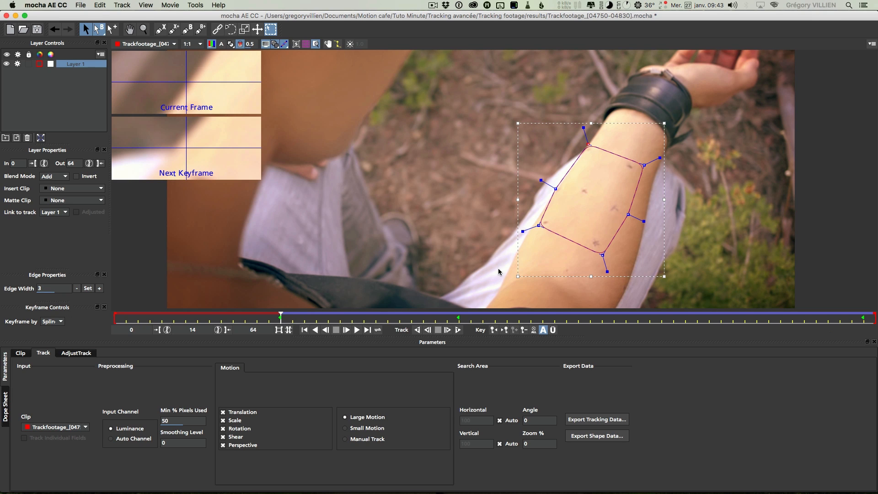
left_click(544, 329)
left_click(418, 330)
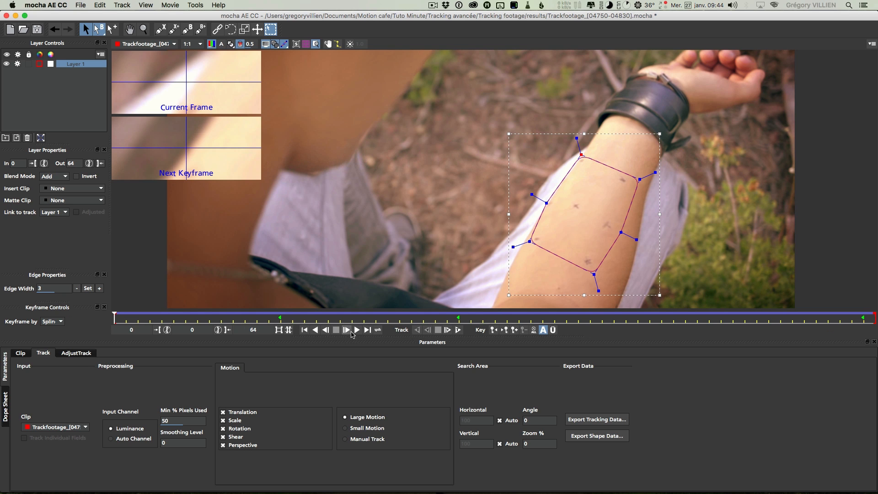
Play back the tracked clip to check that the spline follows the forearm, and return to frame 0
left_click(356, 331)
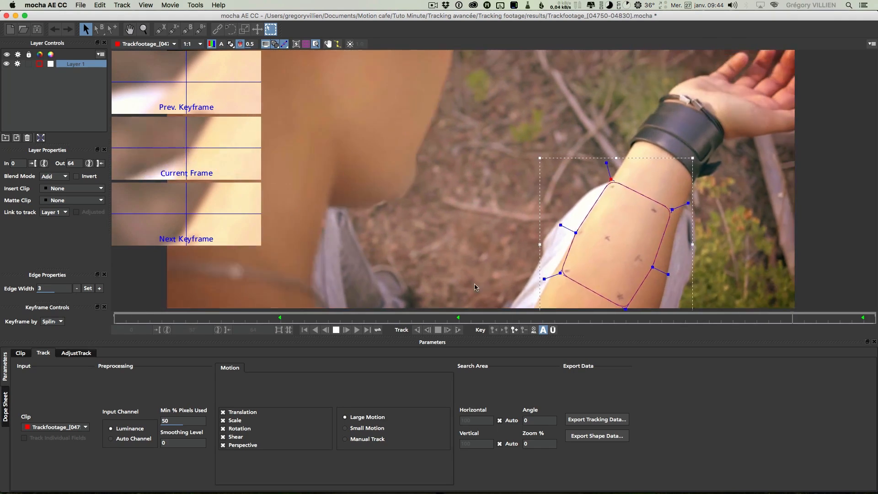
left_click(339, 329)
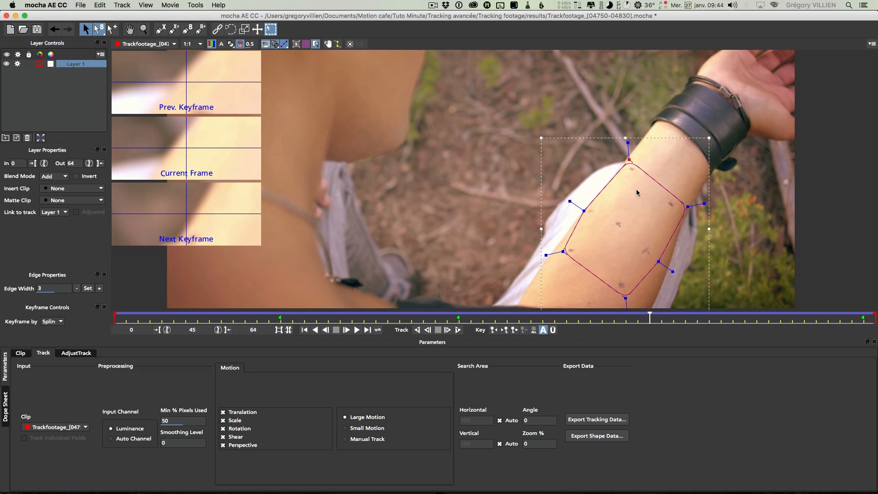
left_click_drag(648, 319, 117, 325)
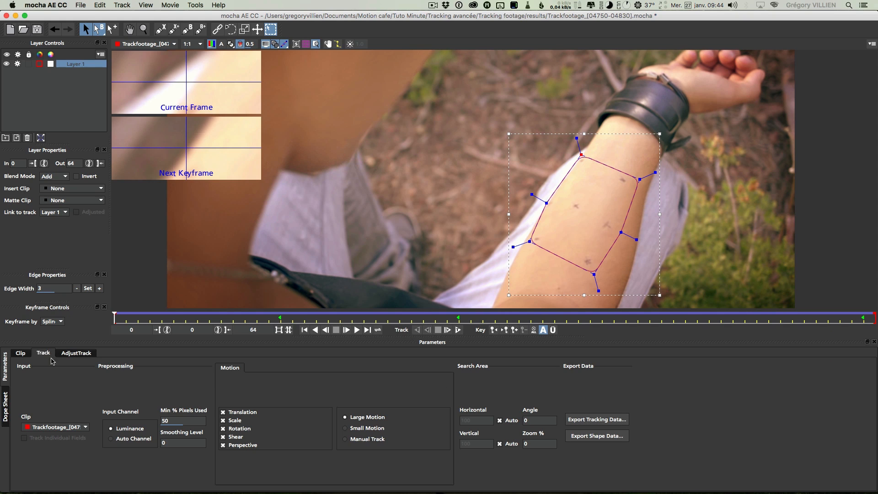
Copy the tracking data to the clipboard as After Effects Corner Pin [corner pin only, supports RG Warp and mochaImport]
left_click(591, 417)
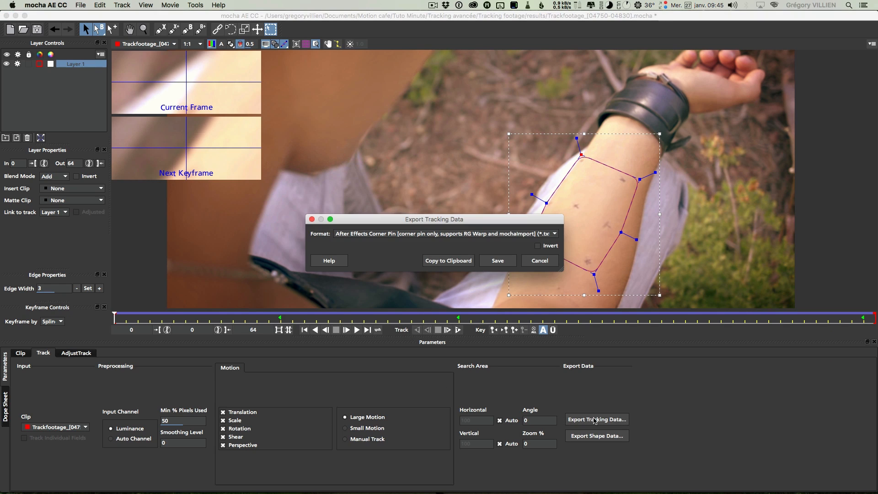
left_click(493, 233)
left_click(492, 234)
left_click(493, 233)
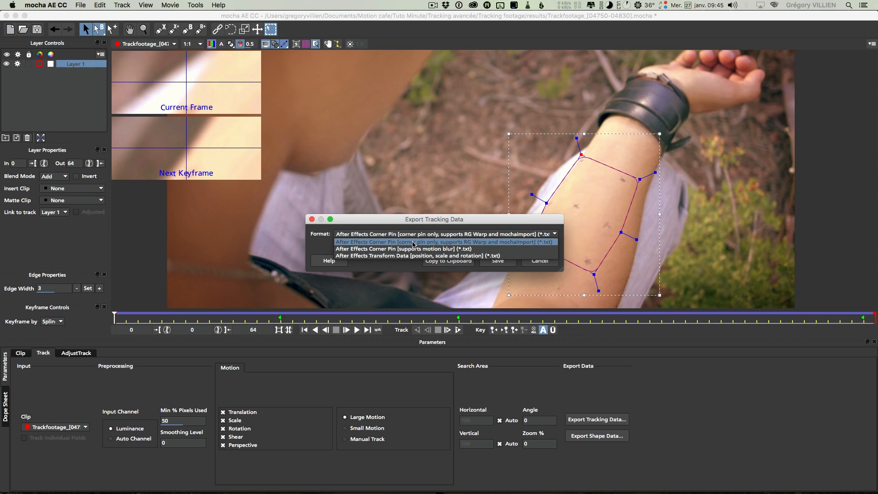
left_click(386, 246)
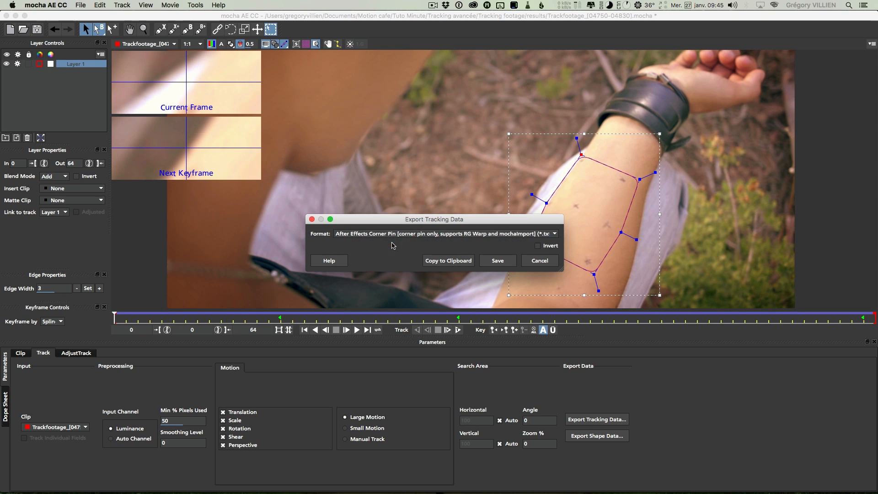
left_click(449, 260)
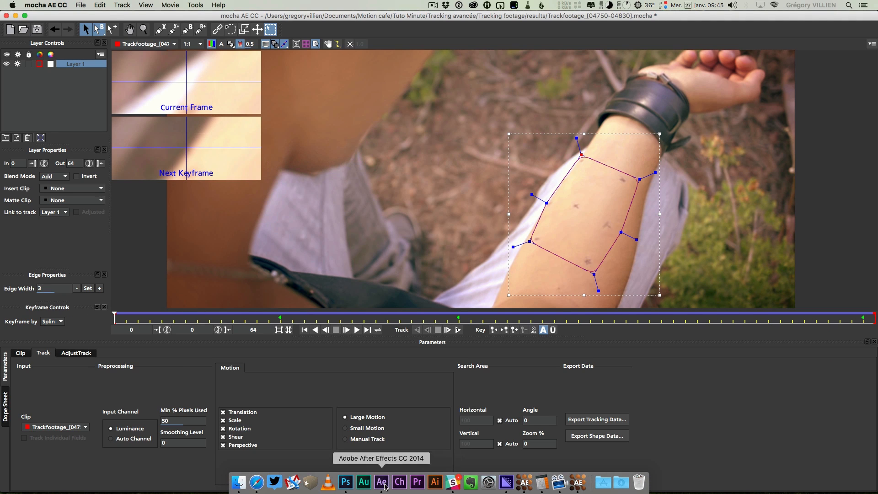
Switch to After Effects and create a full-frame red solid above the tracked footage with the default settings
left_click(356, 483)
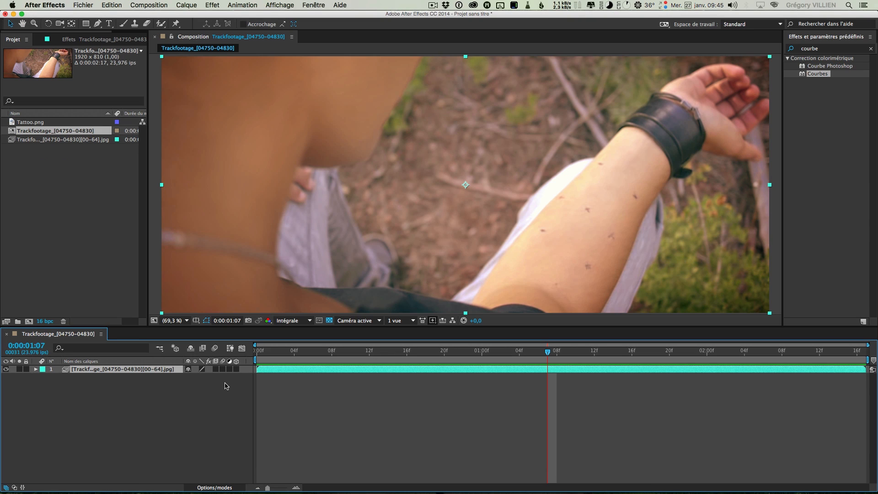
mouse_move(305, 353)
left_mouse_down()
mouse_move(584, 359)
mouse_move(309, 362)
left_mouse_up()
left_click(358, 420)
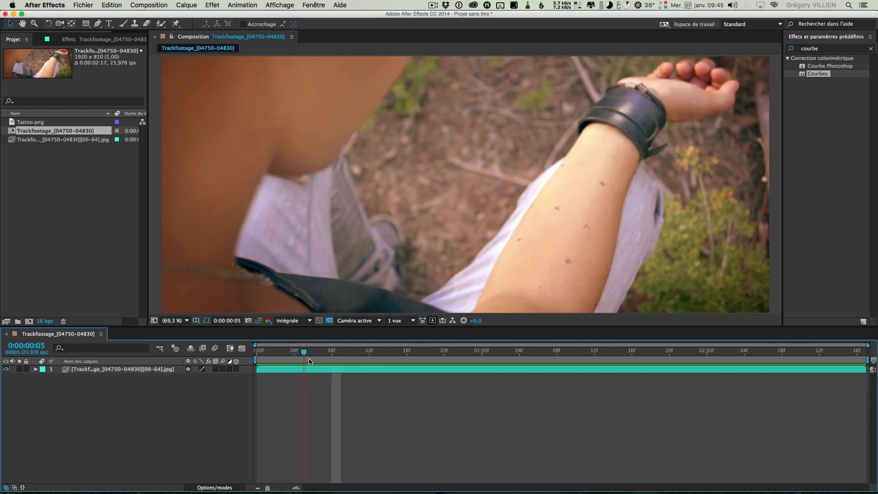
left_click(186, 5)
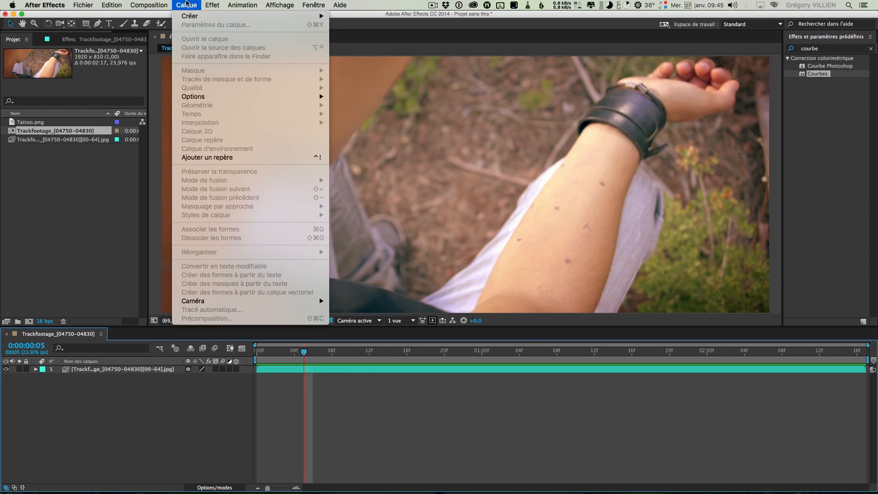
mouse_move(206, 16)
left_click(357, 27)
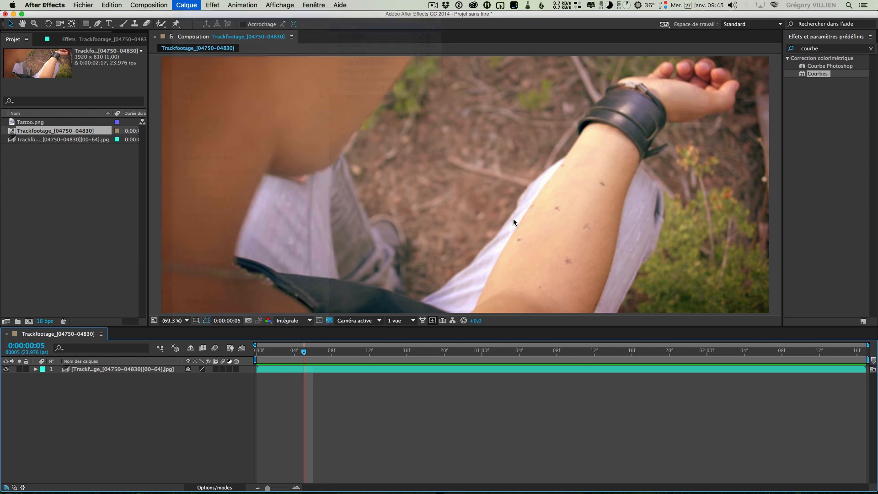
left_click(451, 281)
left_click(524, 334)
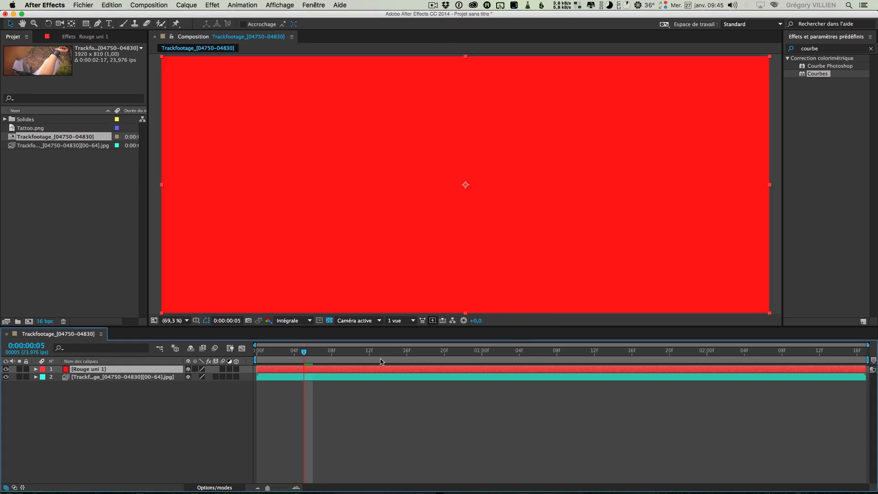
Paste the mocha corner pin data onto the red solid at frame 13, reveal its keyframes and scrub the timeline
left_click_drag(302, 353, 380, 357)
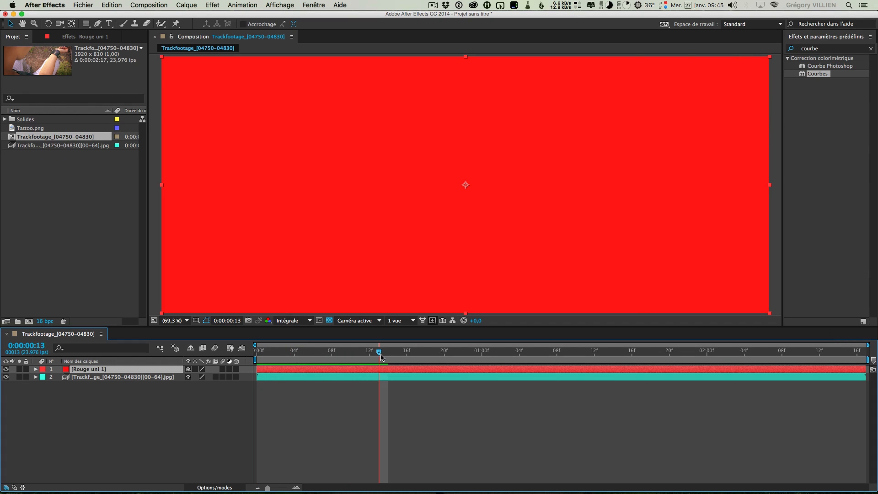
key("super+v")
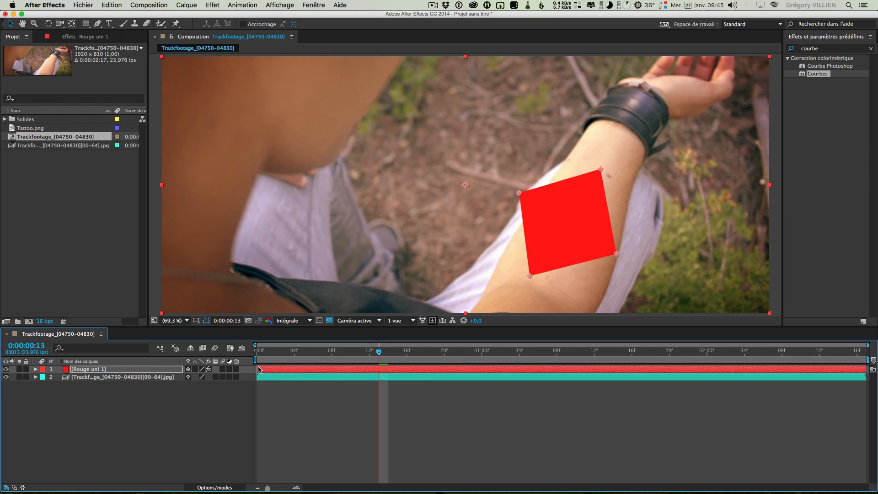
key("u")
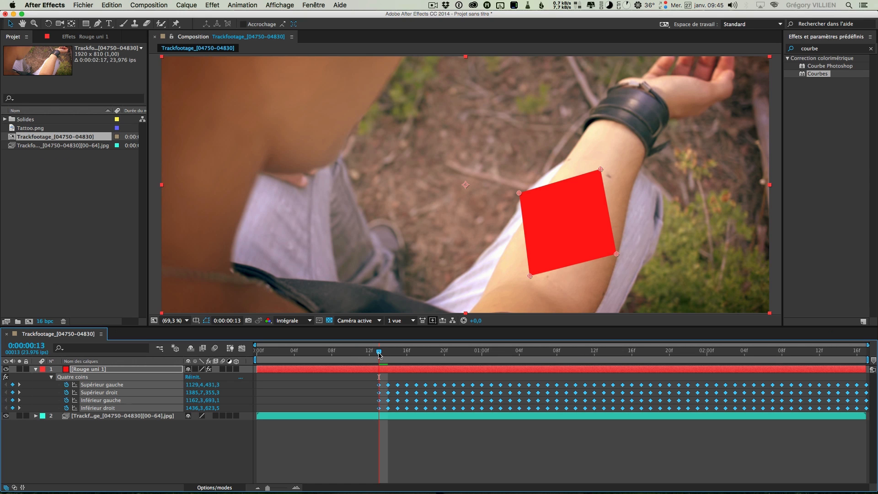
left_click_drag(382, 355, 493, 359)
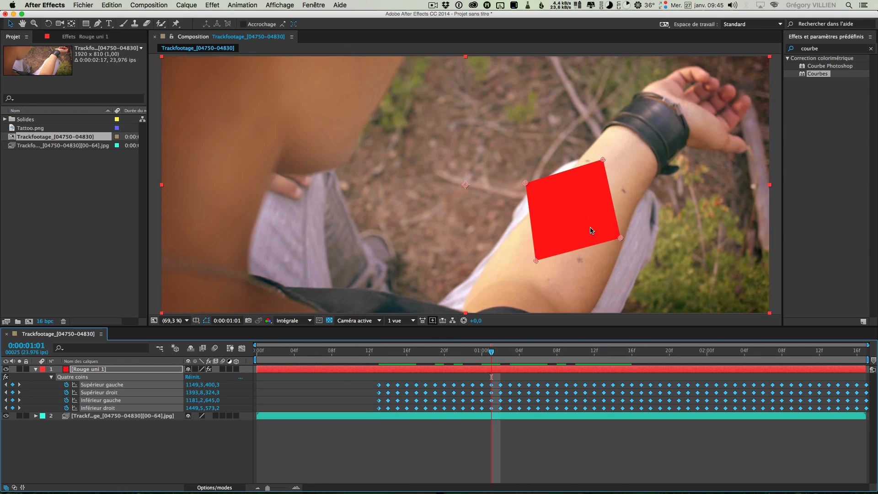
Undo the corner pin paste, reapply the data to the red solid at frame 0 and reveal its keyframes
key("super+z")
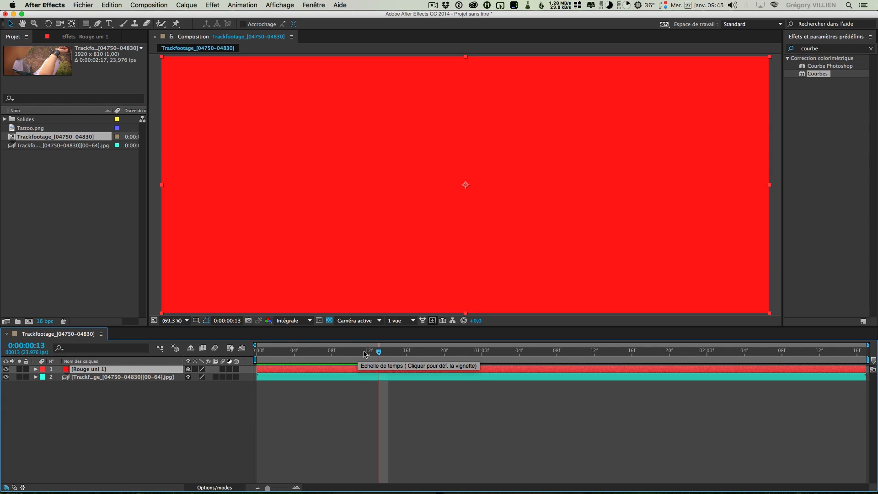
left_click(257, 353)
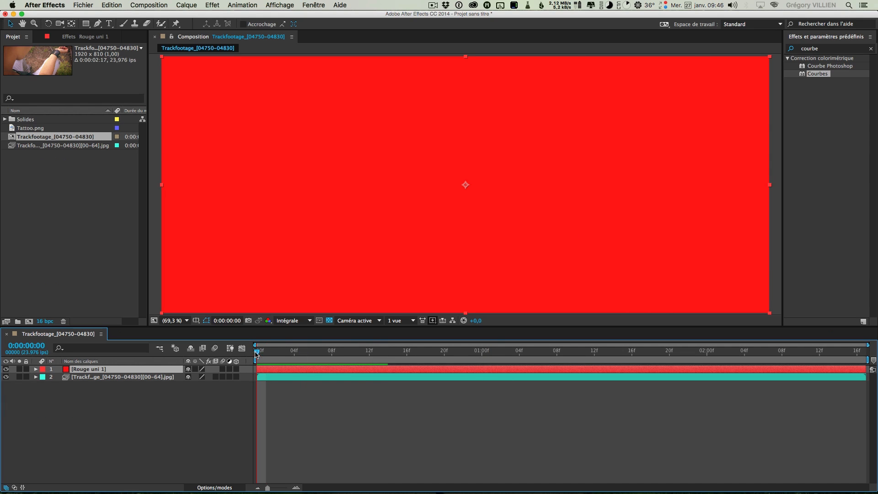
key("super+shift+z")
key("u")
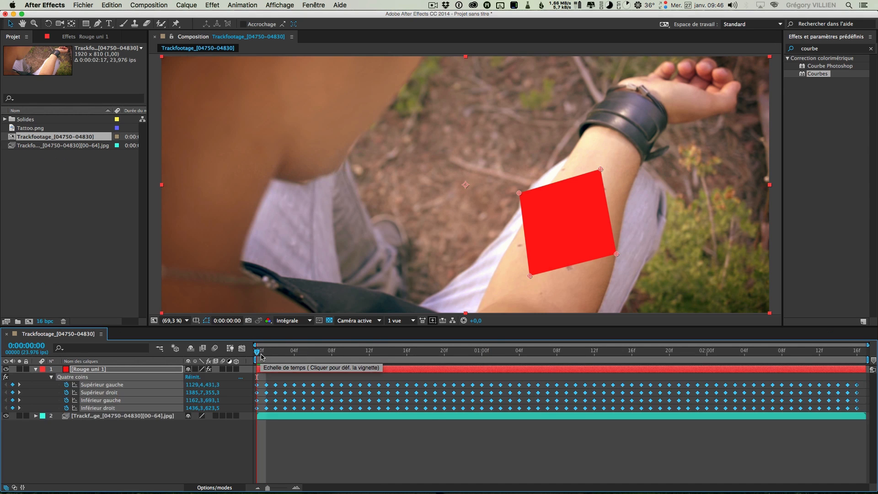
Play back the corner-pinned red solid over the footage, stop, and delete the solid layer
key("space")
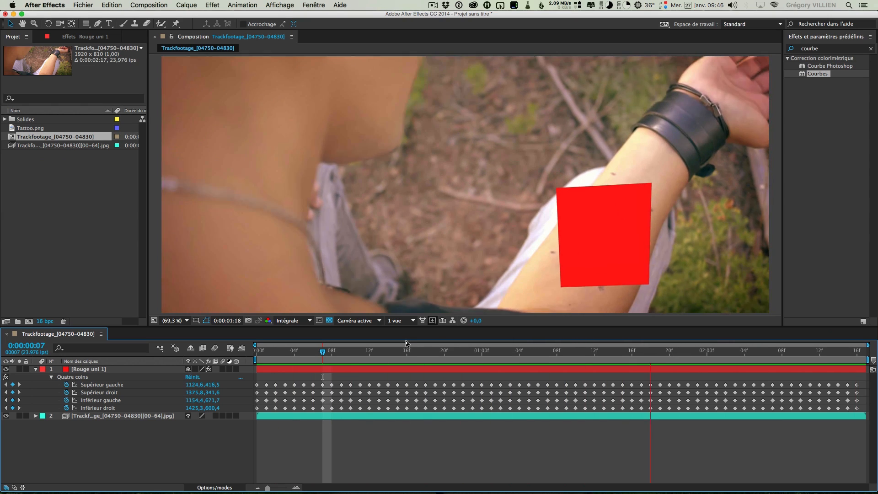
left_click(323, 371)
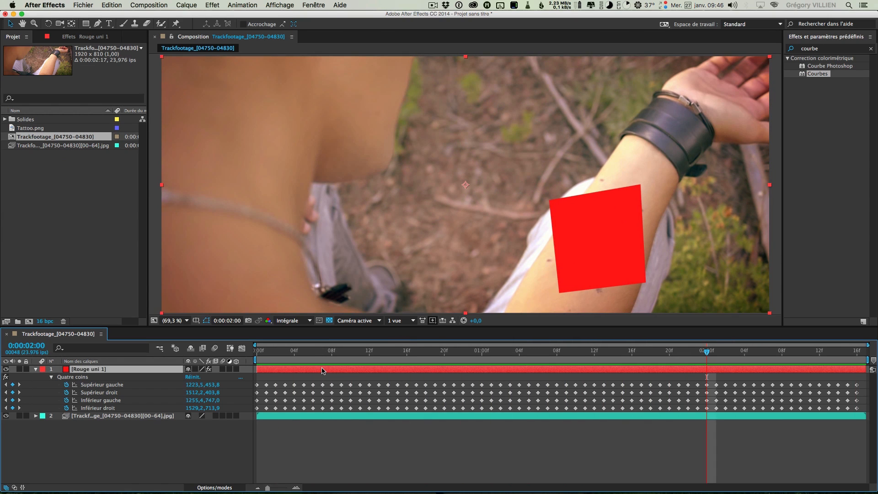
key("Delete")
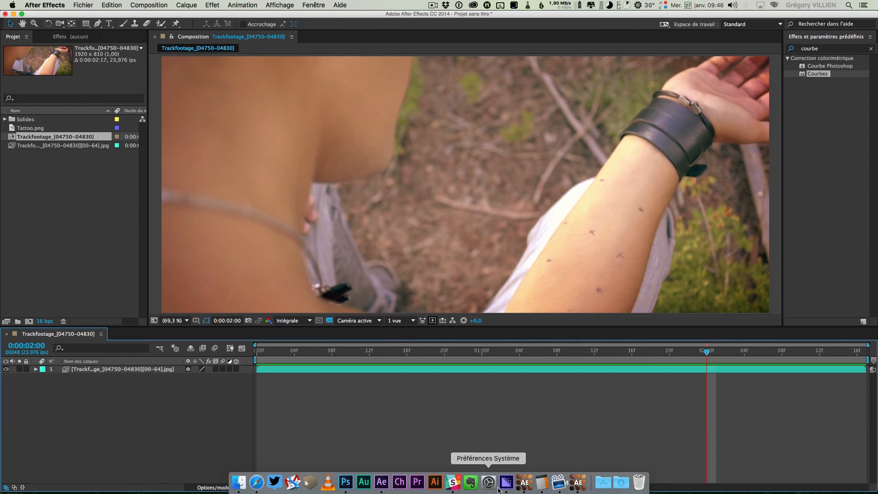
Switch back to mocha AE, show the planar surface and place its four corners at the corners of the forearm spline
left_click(578, 482)
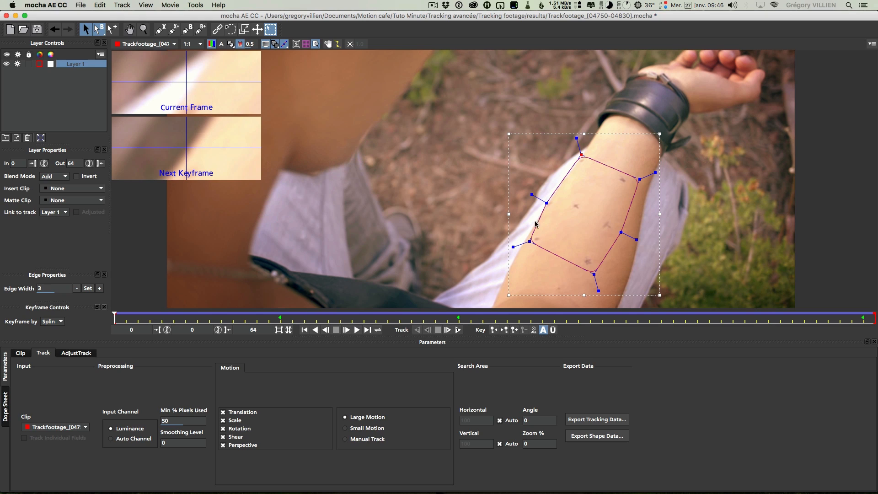
left_click(296, 45)
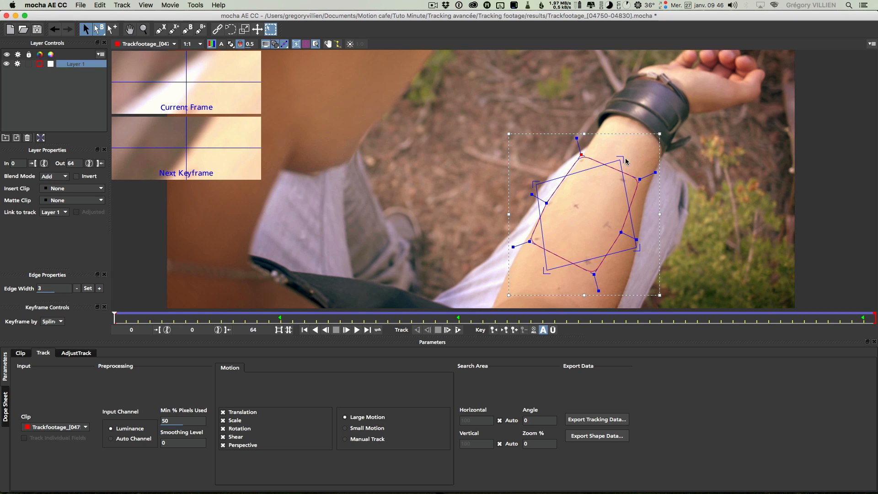
left_click_drag(624, 160, 646, 169)
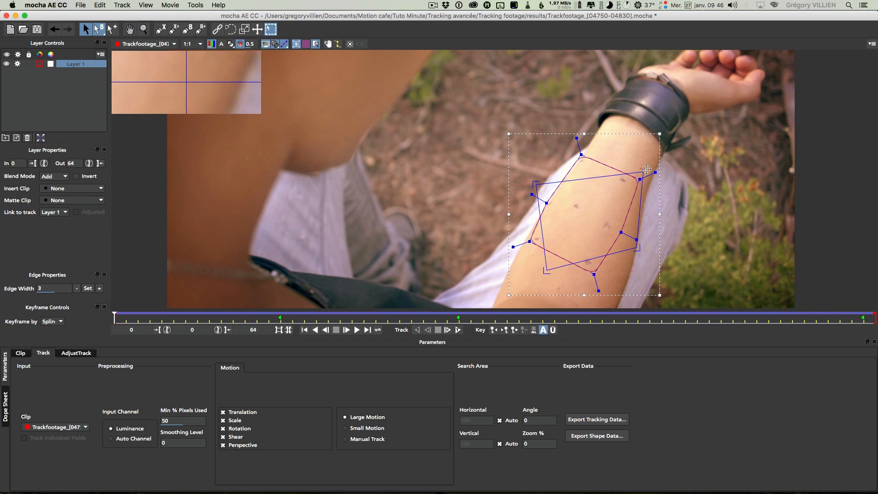
left_click_drag(535, 183, 575, 148)
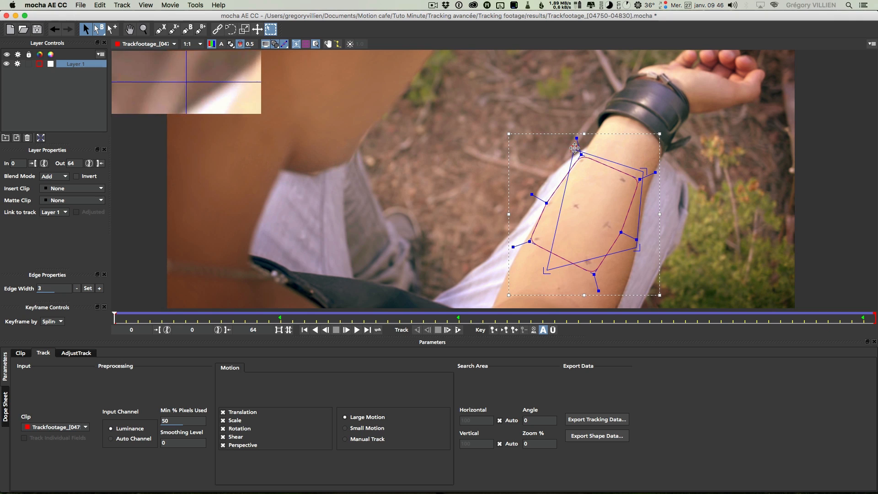
left_click_drag(544, 269, 518, 243)
left_click_drag(638, 247, 603, 289)
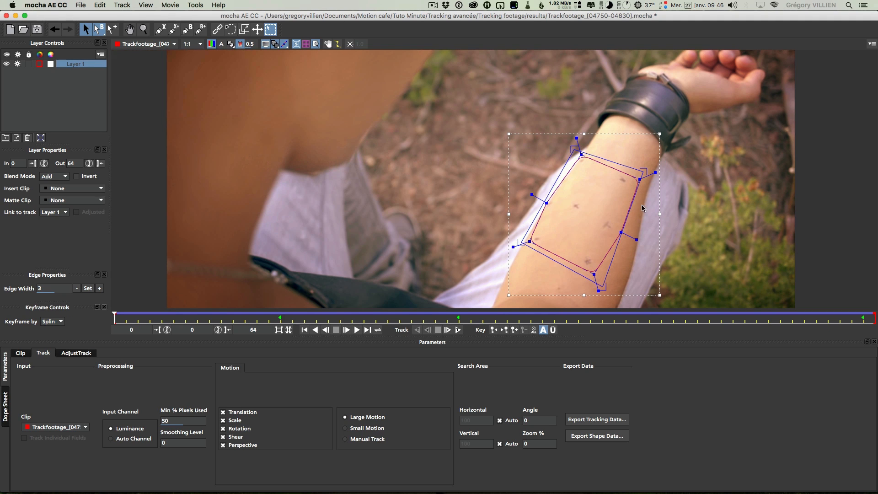
Nudge the four surface corners slightly so the quadrilateral frames the forearm spline more closely
left_click_drag(648, 172, 653, 173)
left_click_drag(571, 146, 573, 146)
left_click_drag(519, 243, 516, 240)
left_click_drag(608, 297, 608, 296)
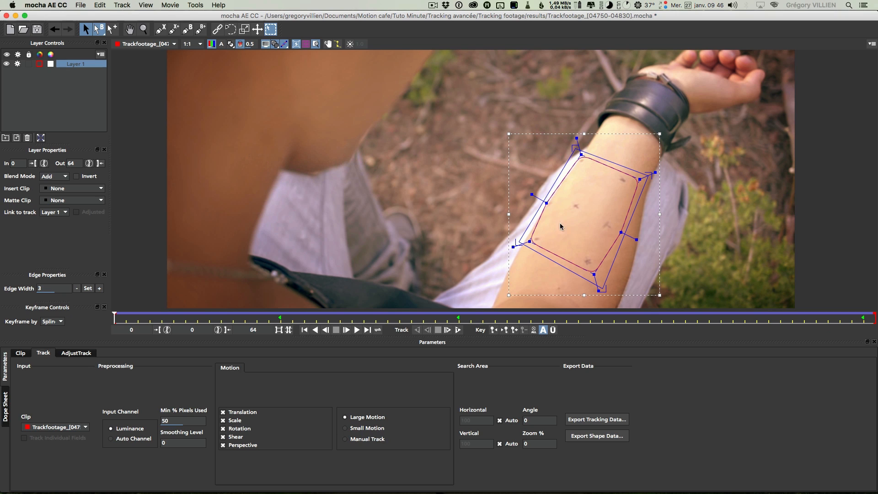
Display the planar grid and fine-tune the four surface corners so the grid follows the forearm's perspective
left_click(305, 46)
left_click_drag(575, 149, 577, 149)
left_click_drag(650, 173, 649, 173)
left_click_drag(603, 289, 605, 291)
left_click_drag(514, 246, 513, 247)
left_click_drag(606, 291, 612, 291)
left_click_drag(650, 175, 652, 176)
left_click_drag(575, 148, 578, 149)
left_click_drag(519, 244, 518, 246)
left_click_drag(611, 292, 613, 292)
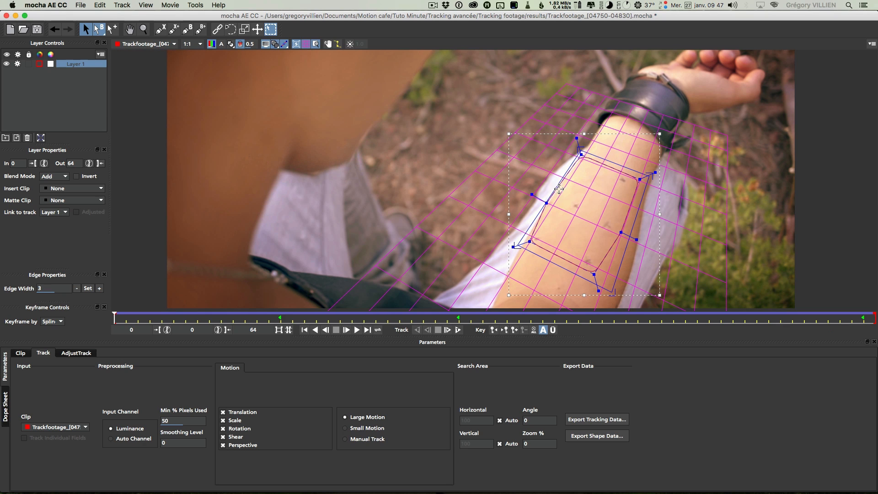
Stretch the surface sideways well beyond both edges of the arm, adjusting each side to keep the grid aligned with the forearm
left_click_drag(634, 225, 678, 240)
left_click_drag(525, 229, 463, 196)
left_click_drag(676, 243, 702, 254)
left_click_drag(475, 193, 462, 188)
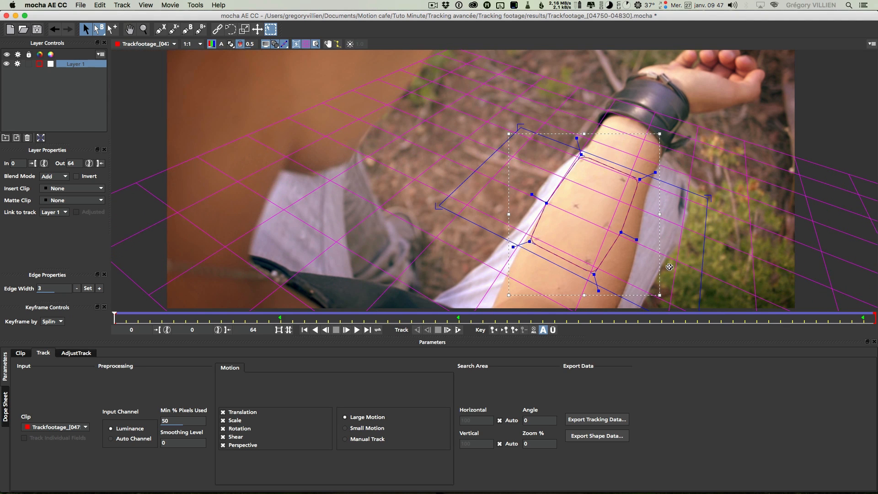
left_click_drag(705, 267, 727, 276)
left_click_drag(464, 180, 464, 179)
left_click_drag(726, 261, 731, 264)
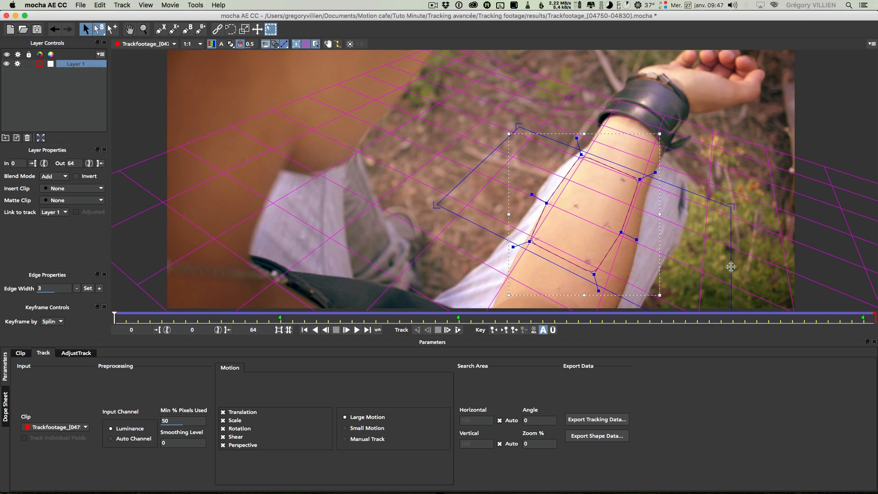
left_click_drag(466, 177, 462, 176)
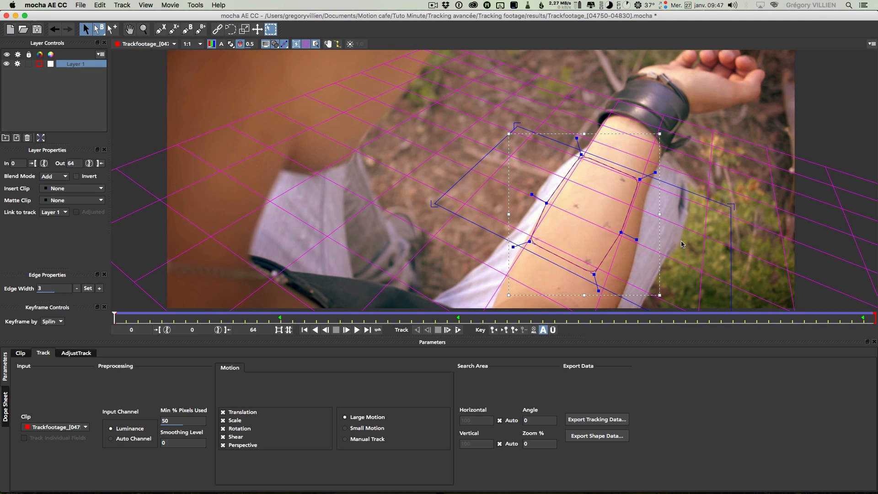
left_click_drag(730, 256, 733, 257)
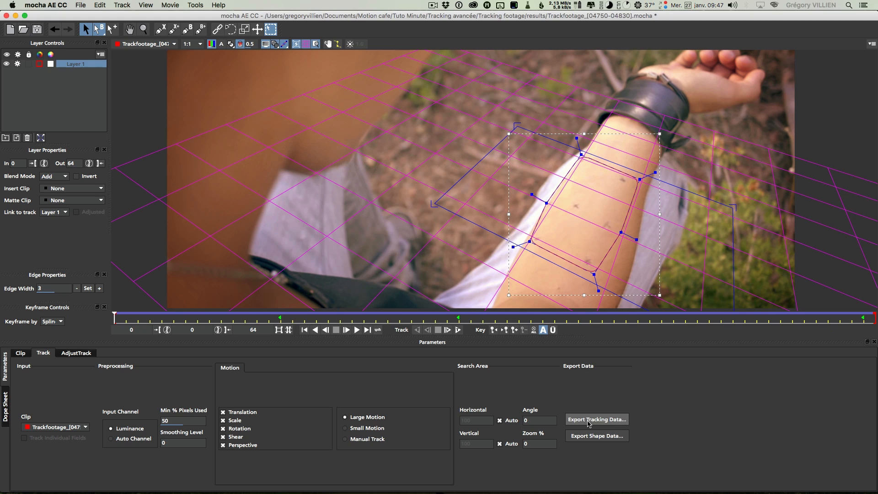
Copy the tracking data as After Effects Corner Pin [corner pin only, supports RG Warp and mochaImport] and switch to After Effects
left_click(602, 424)
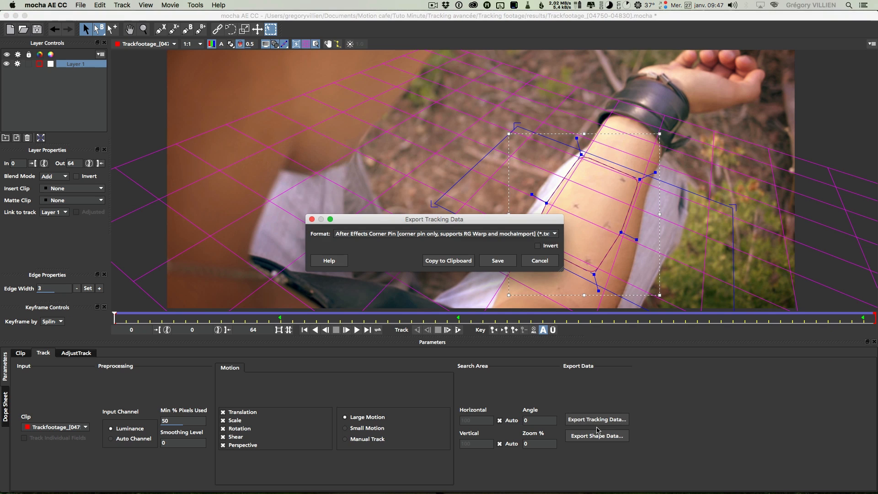
left_click(462, 263)
mouse_move(434, 488)
left_click(524, 482)
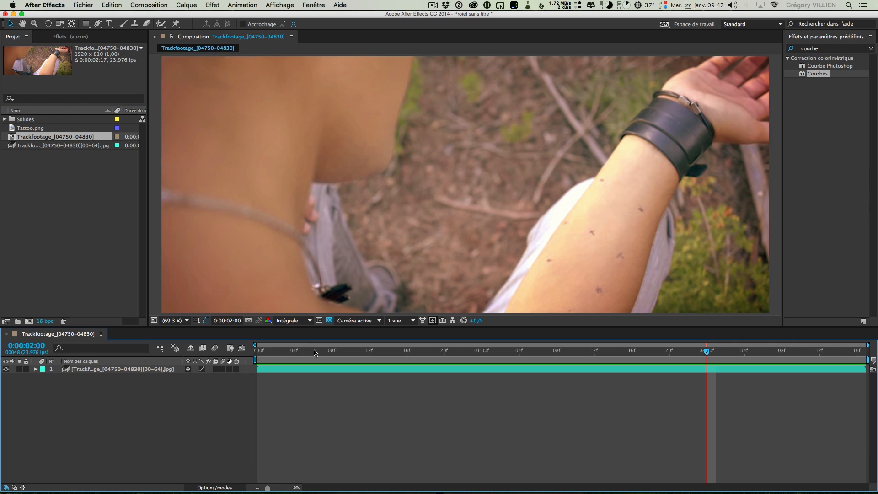
left_click_drag(315, 352, 284, 351)
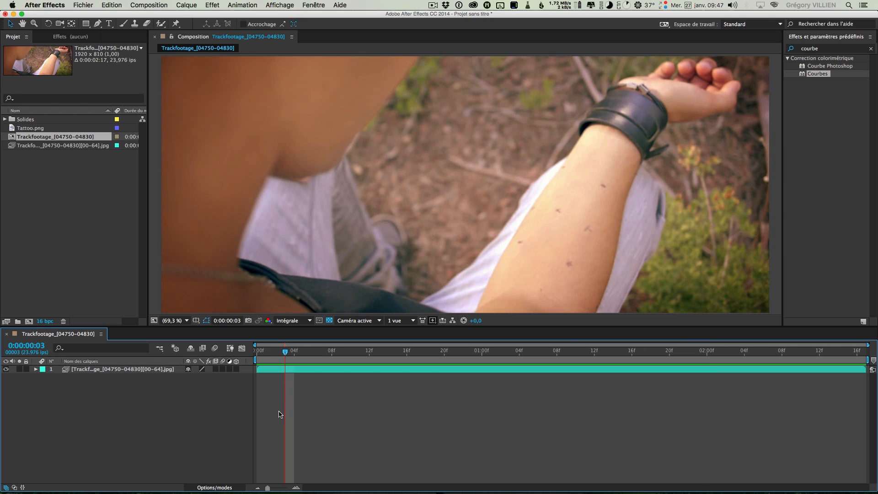
key("super+y")
key("Return")
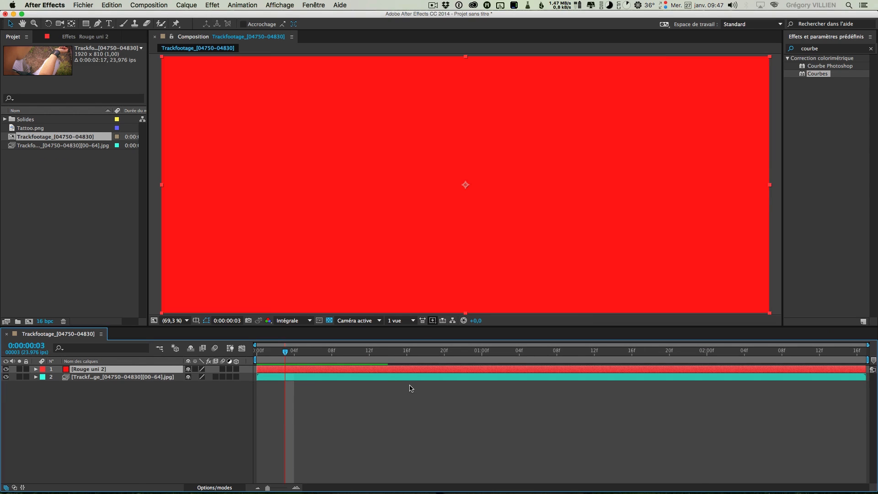
Paste the new corner pin data onto the red solid at frame 0 and play back the result
key("Home")
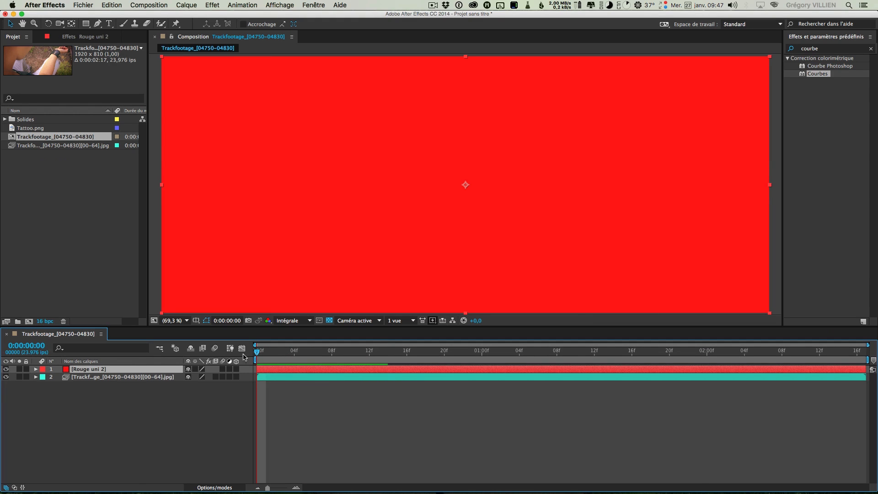
key("super+v")
key("space")
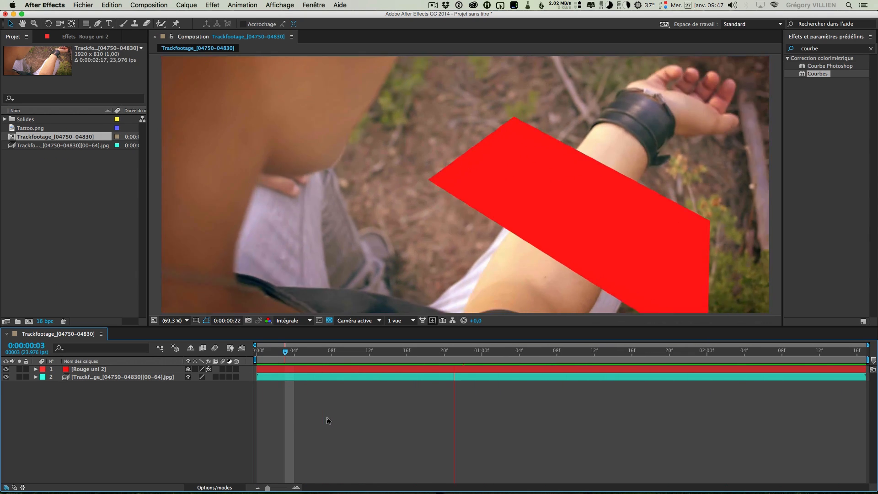
key("space")
Return to frame 0 and delete the corner-pinned red solid from the composition
key("Home")
left_click(267, 372)
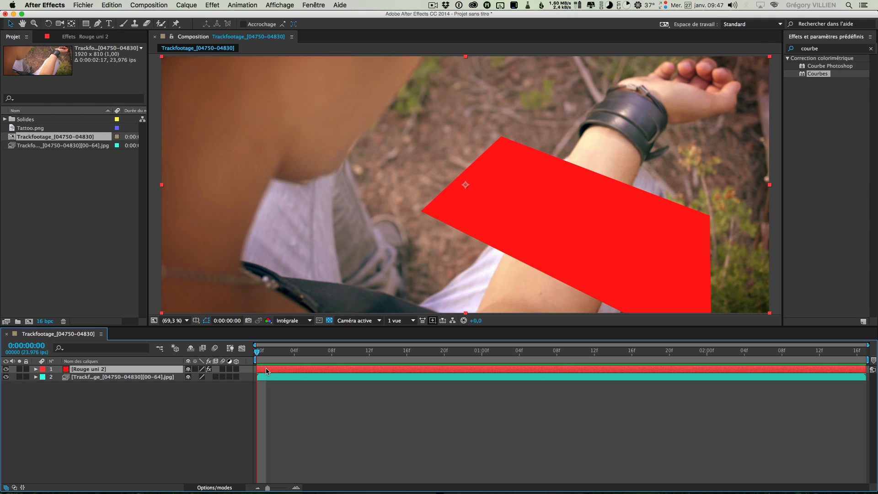
key("Delete")
left_click(90, 290)
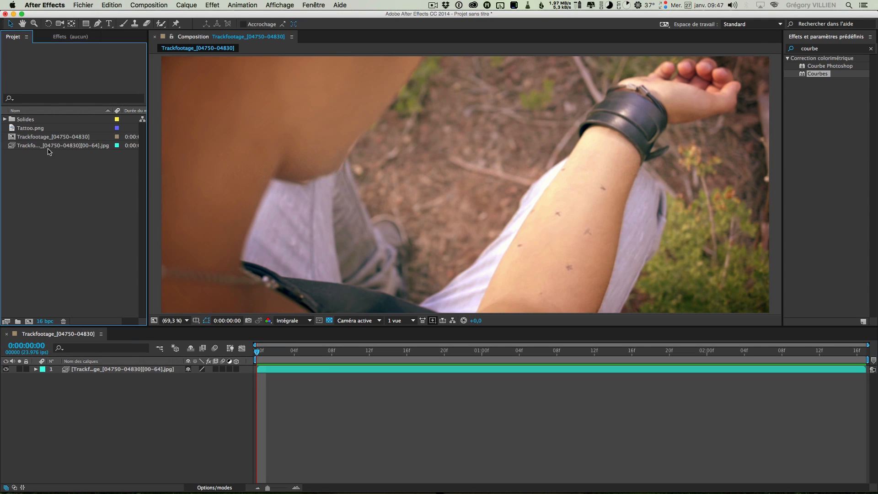
left_click(42, 130)
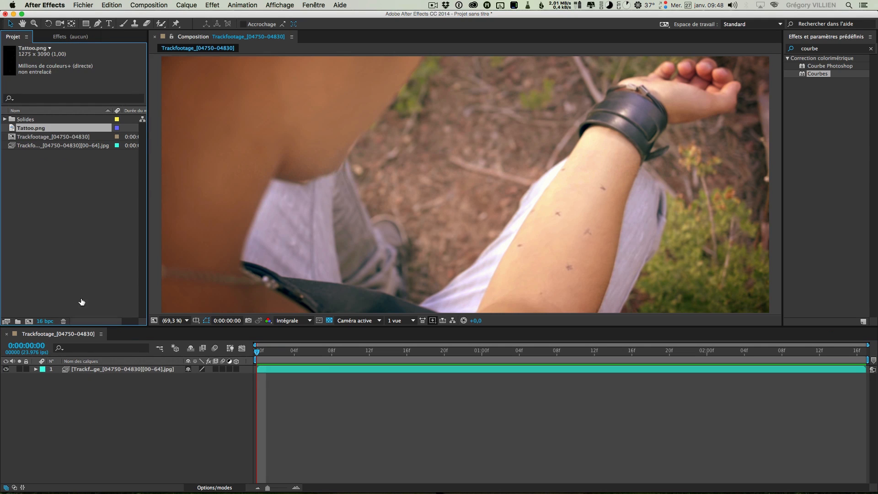
left_click(52, 212)
left_click(40, 138)
key("super+d")
key("Return")
type("Tattoo")
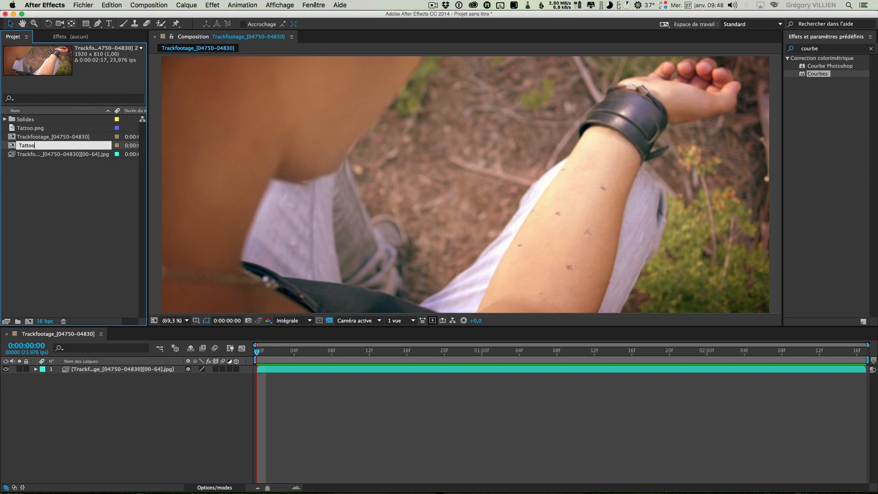
key("Return")
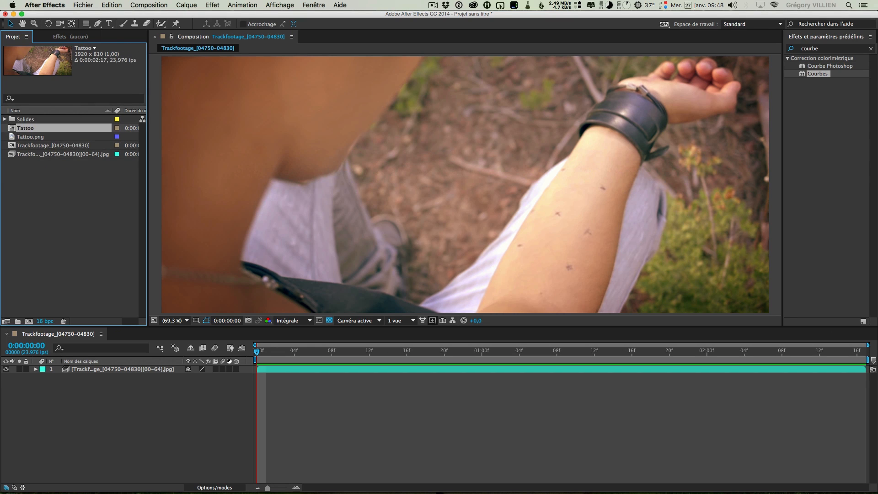
double_click(25, 128)
left_click_drag(39, 137, 128, 412)
key("s")
key("comma")
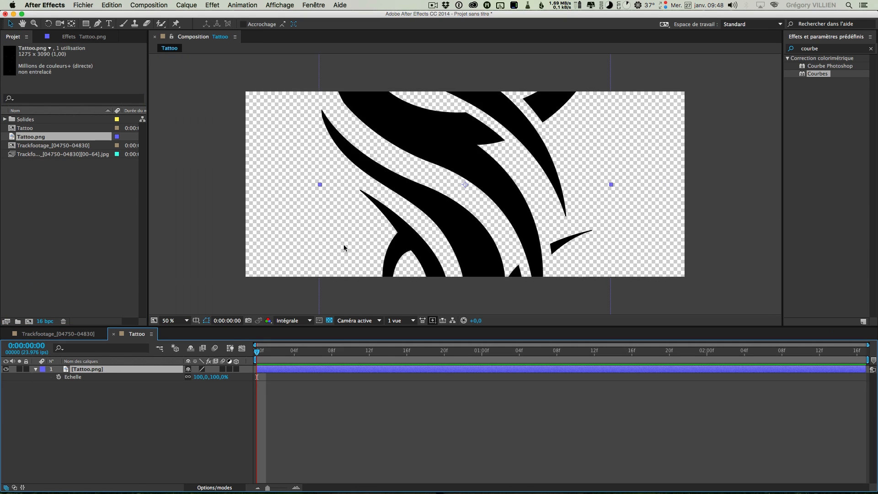
left_click_drag(201, 376, 168, 378)
left_click(181, 390)
left_click(113, 333)
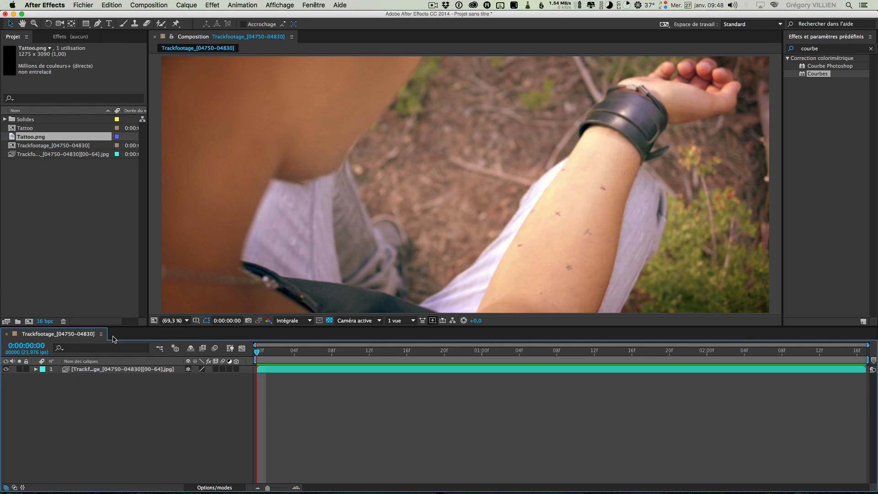
Add the Tattoo composition above the footage with the corner pin tracking data applied, and play back the result
left_click_drag(36, 129, 152, 398)
left_click_drag(469, 201, 527, 294)
key("ctrl+z")
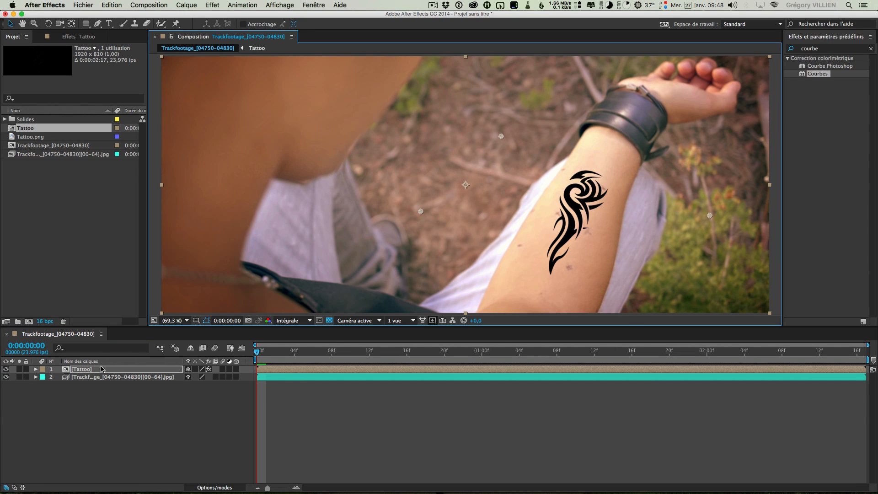
key("u")
key("u")
key("space")
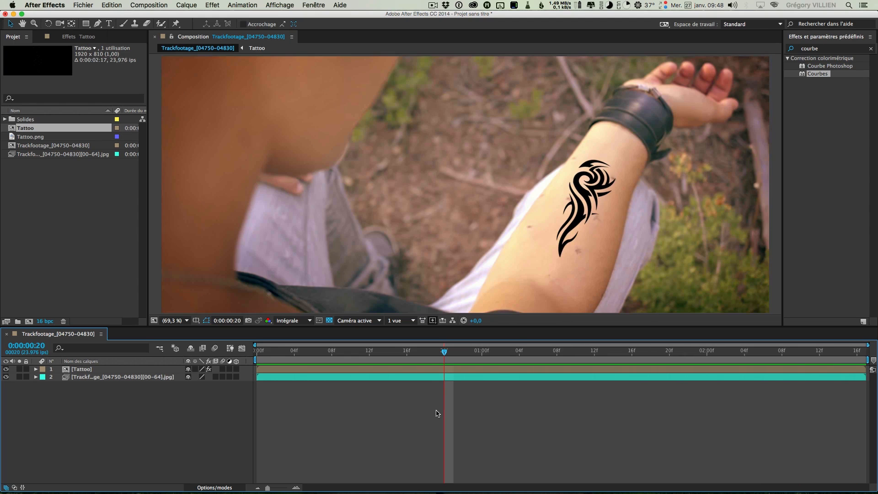
Scrub through the footage with the Tattoo layer hidden and shown to compare the skin marker movement, leaving the layer hidden
left_click(6, 368)
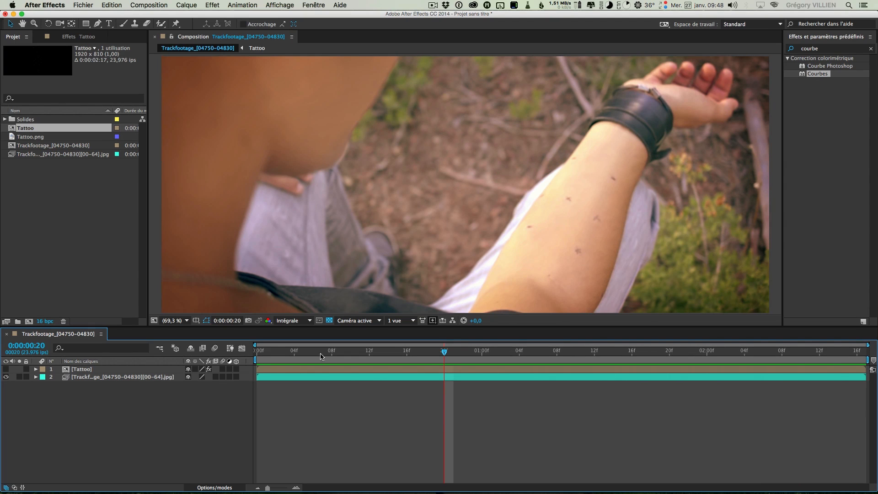
left_click(294, 351)
left_click_drag(312, 352, 501, 352)
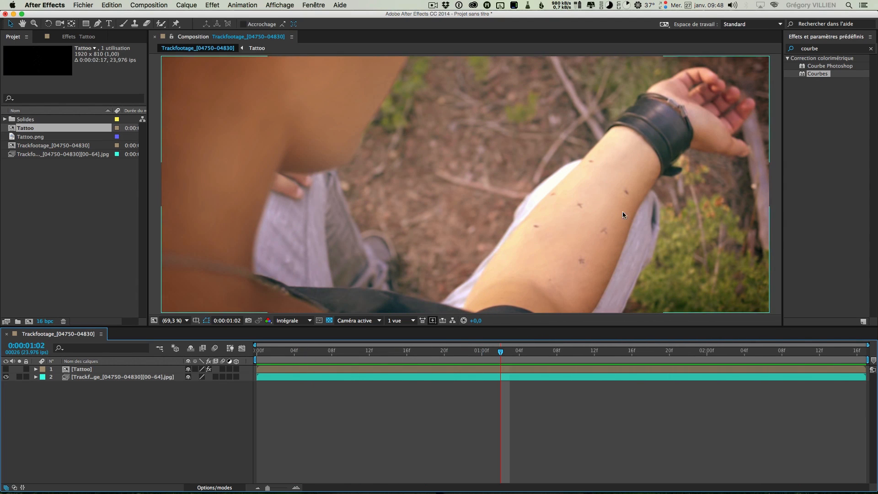
left_click(323, 351)
left_click(5, 369)
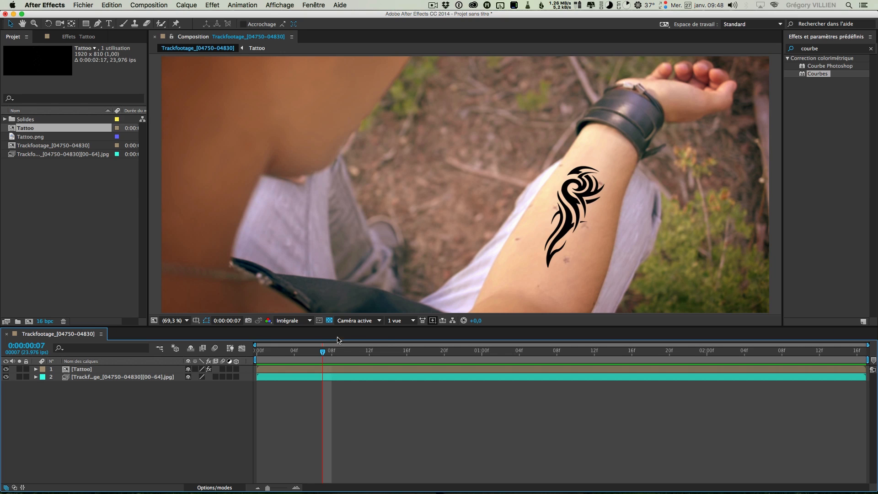
left_click_drag(361, 353, 547, 366)
left_click(6, 369)
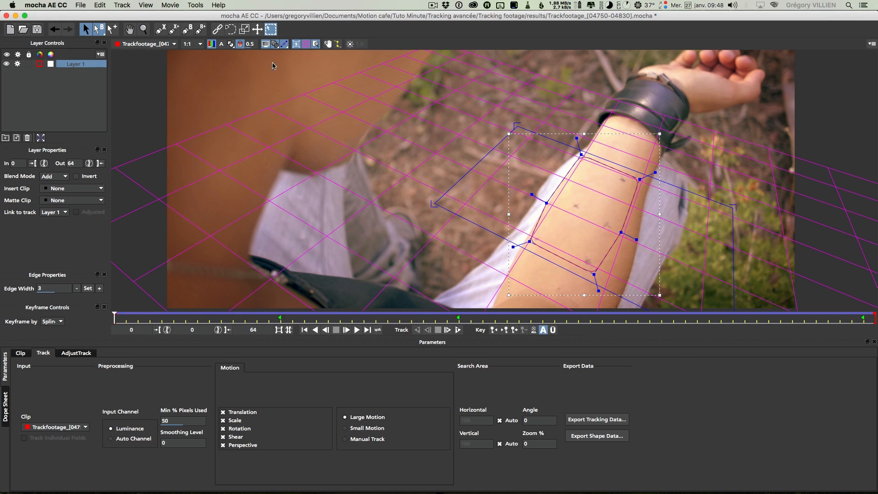
Switch to mocha AE and hide the planar surface and grid overlays
left_click(306, 44)
left_click(297, 45)
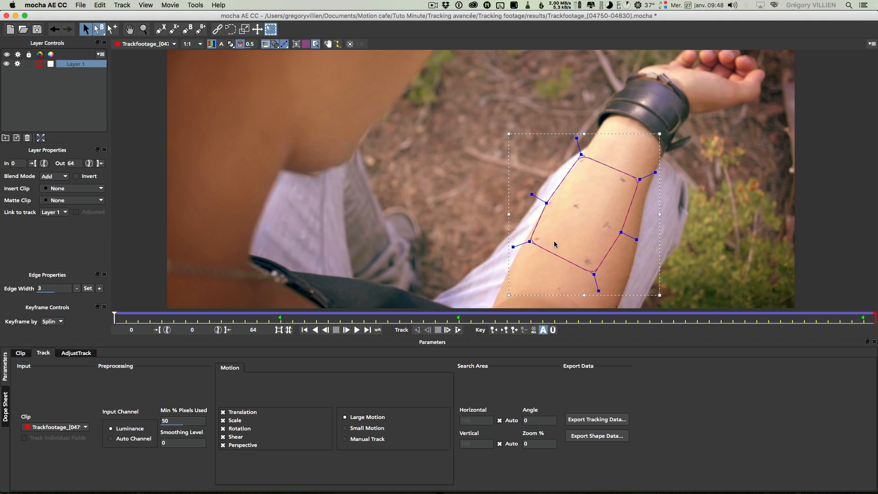
left_click(68, 81)
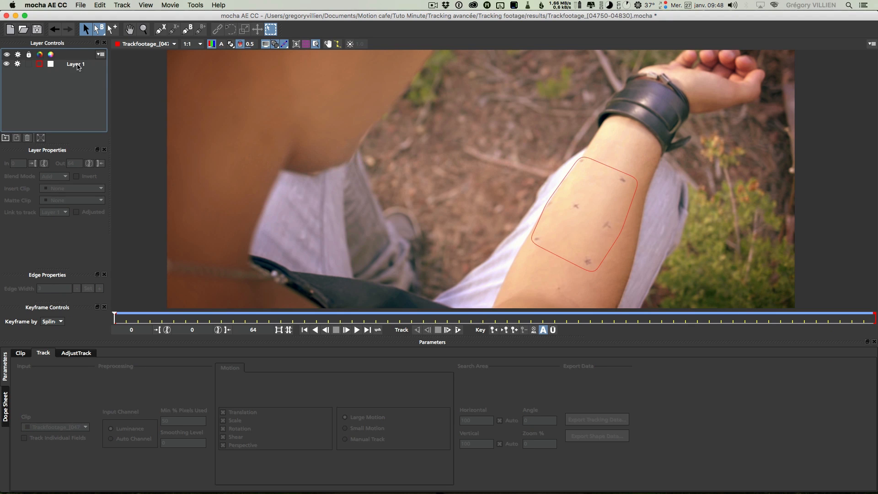
Rename Layer 1 as Base and change its spline color to blue
left_click(76, 64)
double_click(91, 65)
type("Bas")
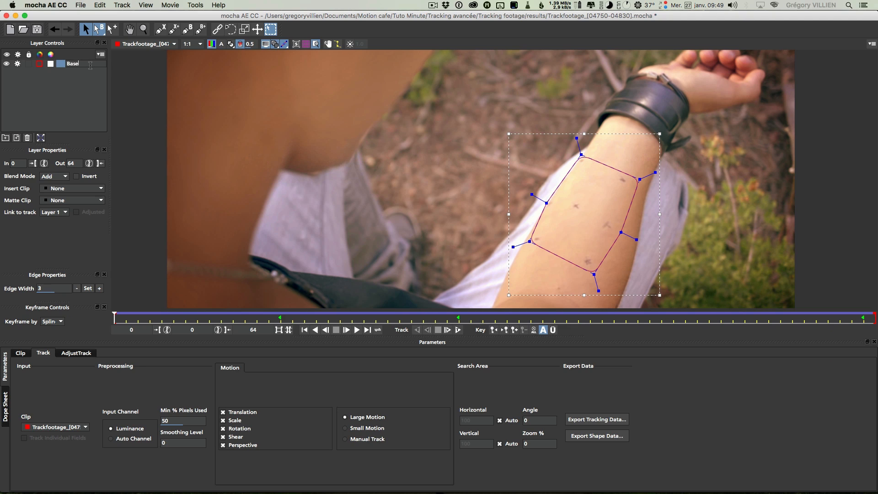
type("e")
left_click(90, 83)
left_click(39, 64)
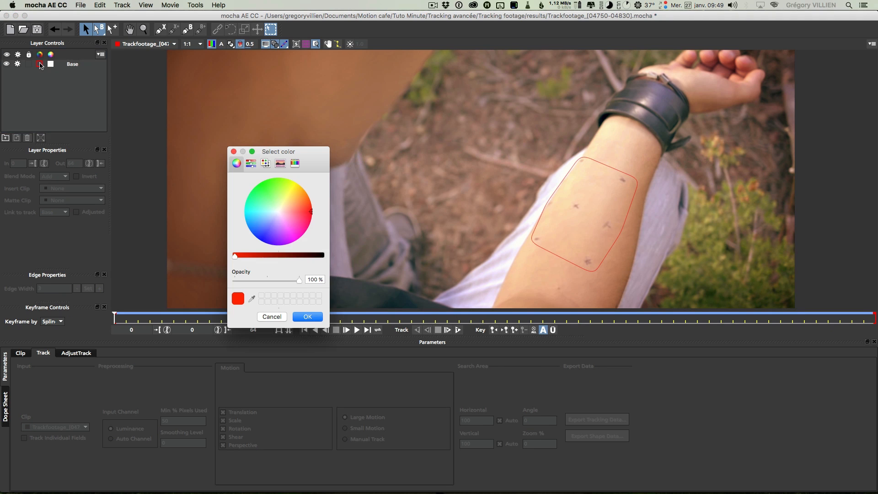
left_click(256, 237)
left_click(307, 316)
left_click(75, 107)
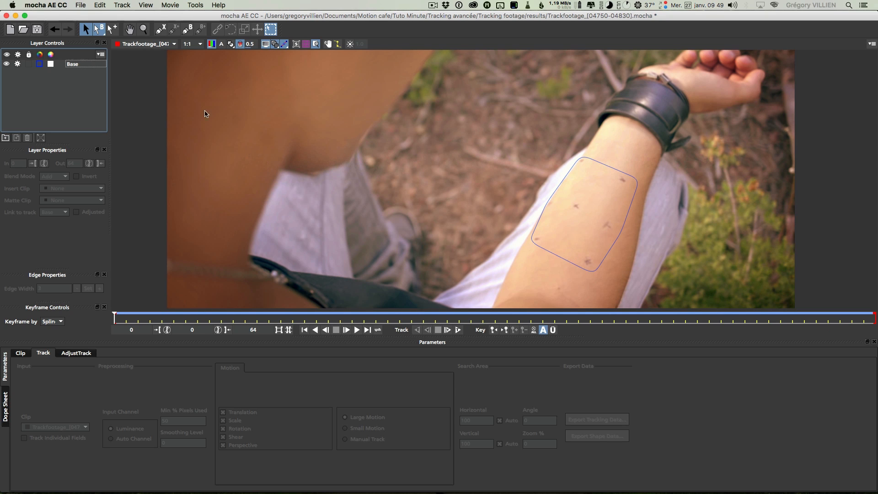
Draw a four-point X-Spline around the small marker in the upper middle of the tracked forearm area at frame 0
left_click(160, 28)
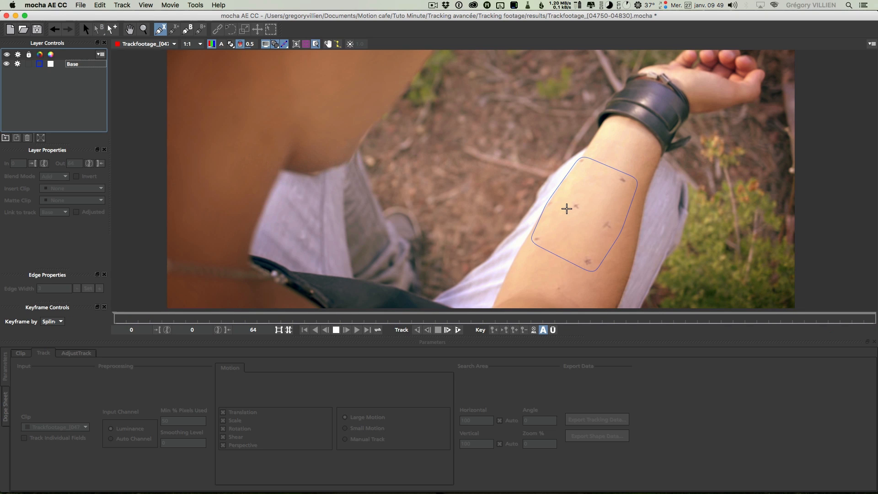
left_click(566, 208)
left_click(570, 196)
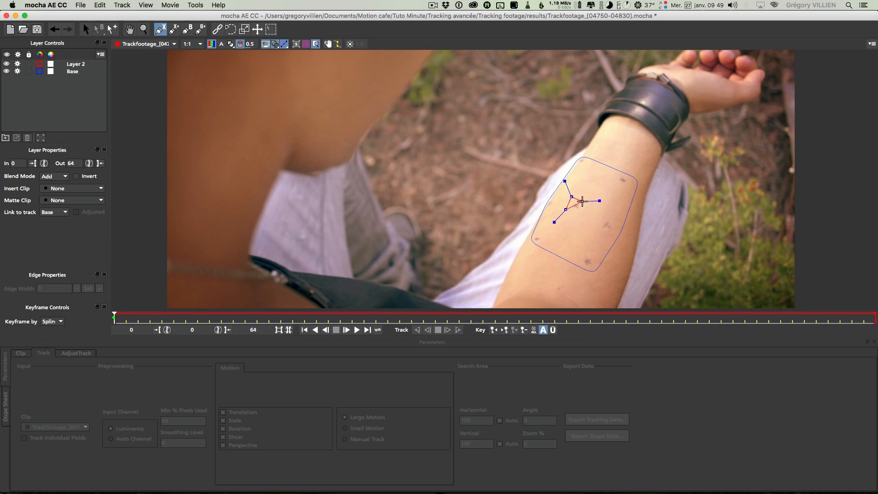
left_click(588, 202)
left_click(581, 213)
right_click(570, 220)
left_click_drag(581, 214, 571, 199)
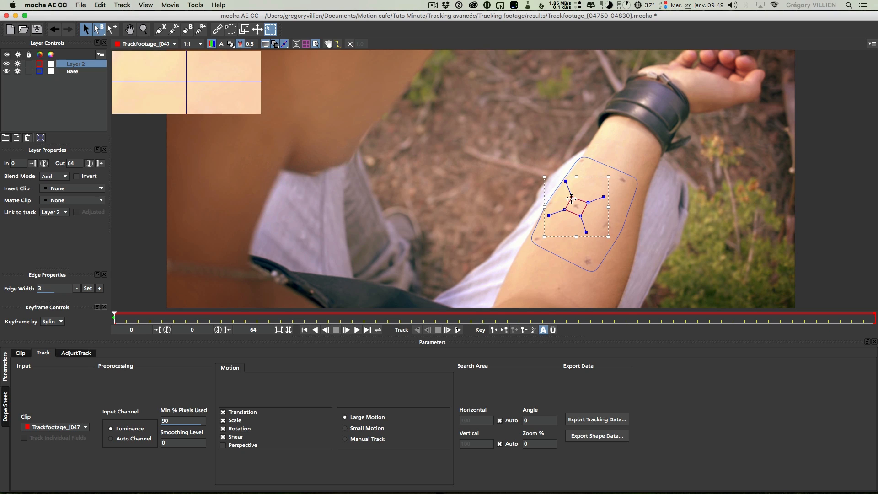
Rename the new marker layer as P4 and link it to the Base track
double_click(80, 64)
type("Pl")
key("Return")
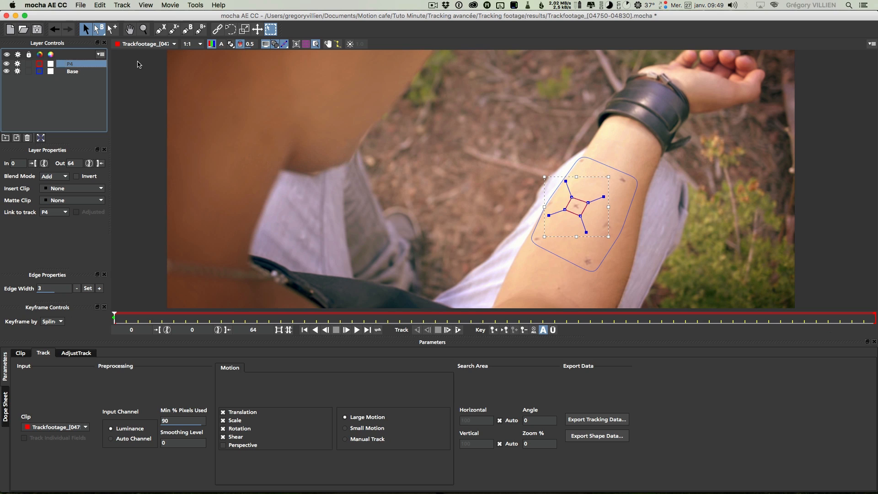
left_click(57, 213)
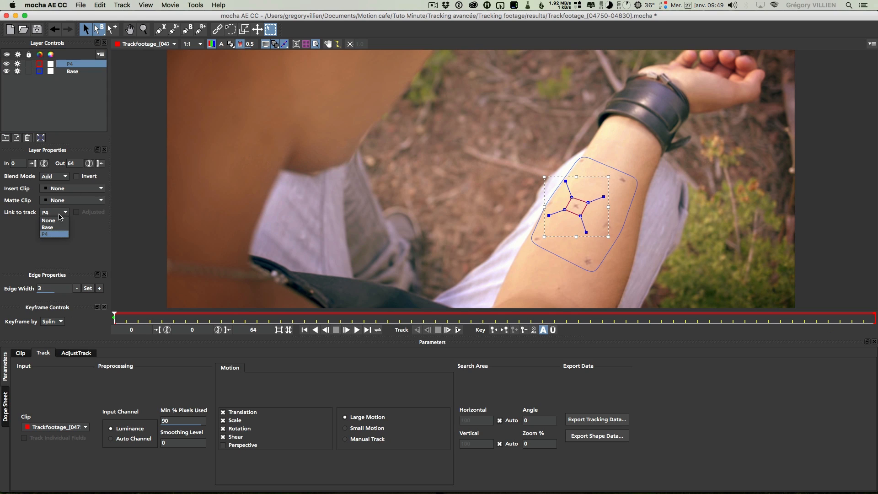
left_click(54, 227)
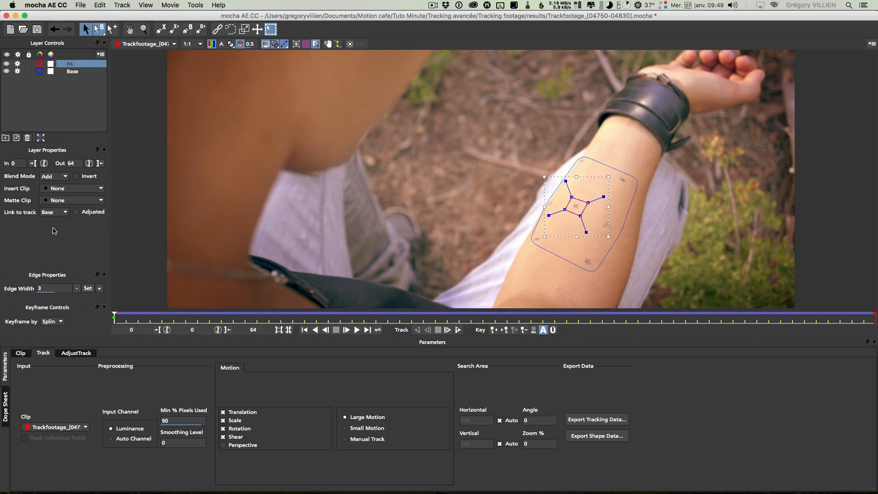
Disable processing on layer P4 and scrub to frame 43 to check how its spline follows the marker
left_click(72, 72)
left_click(75, 64)
left_click_drag(116, 320, 465, 325)
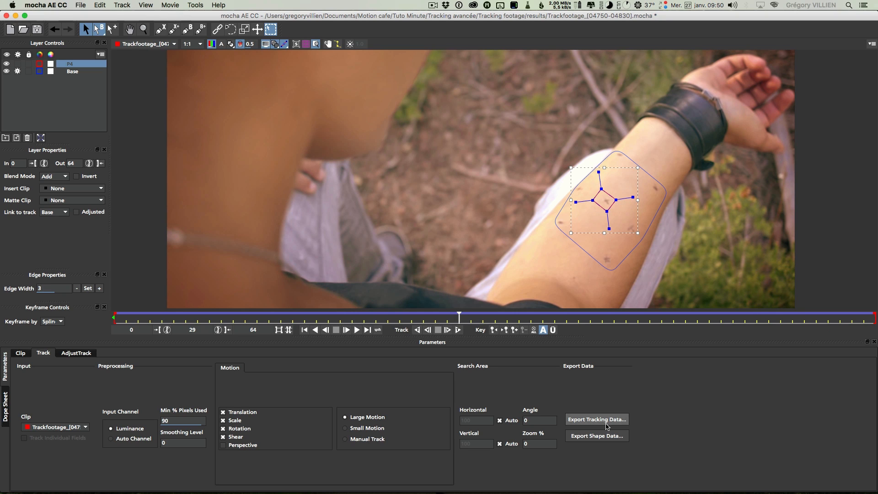
left_click_drag(459, 317, 624, 317)
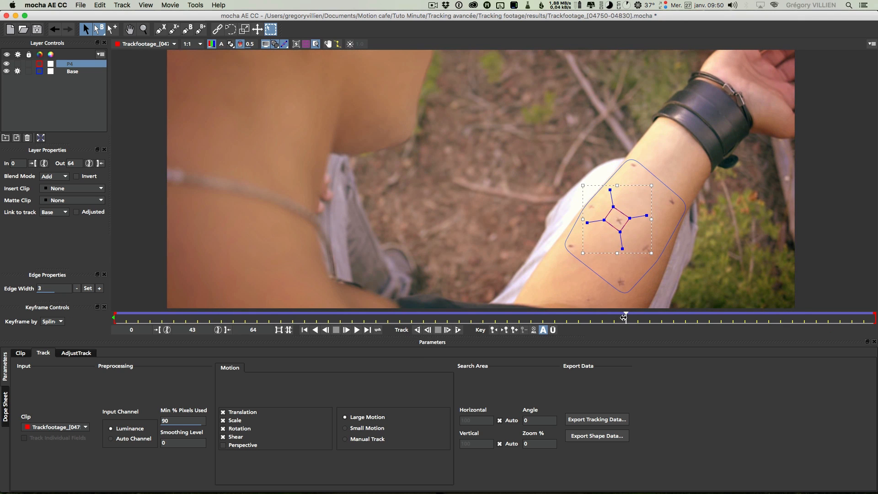
Switch to After Effects and scrub the footage to 0:00:01:00 while examining the marker movement
mouse_move(488, 490)
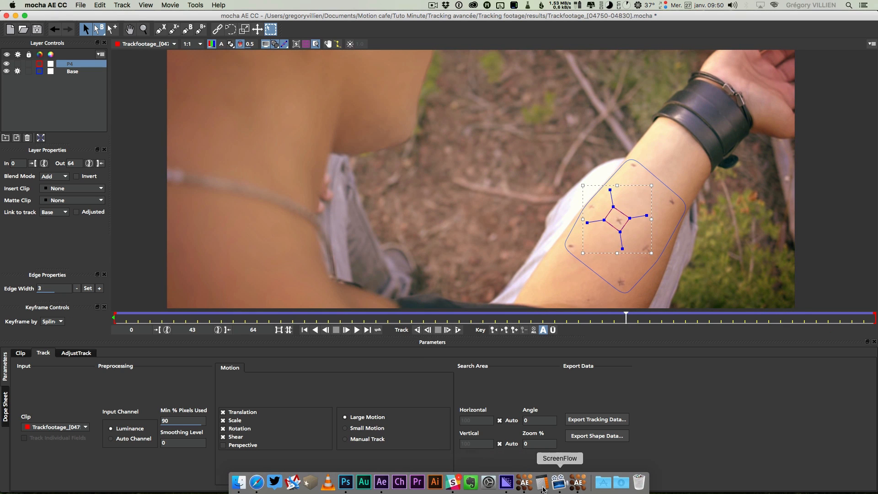
left_click(381, 483)
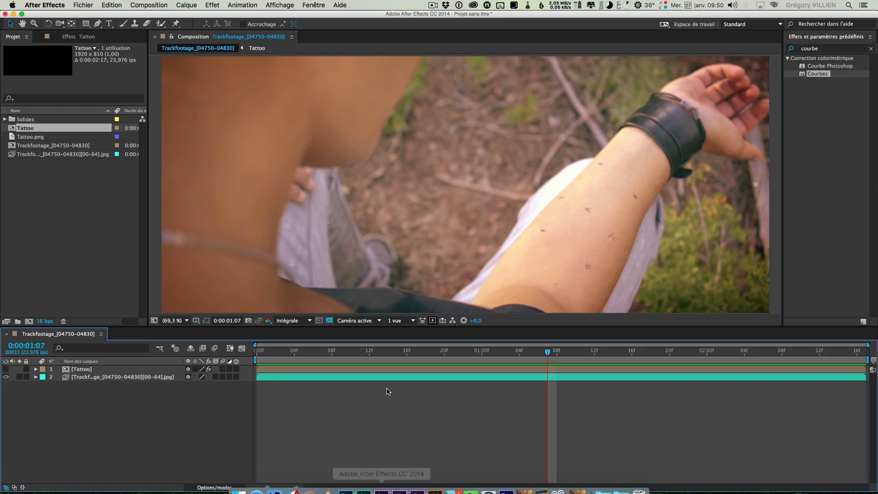
mouse_move(454, 355)
left_mouse_down()
mouse_move(343, 352)
mouse_move(463, 353)
left_mouse_up()
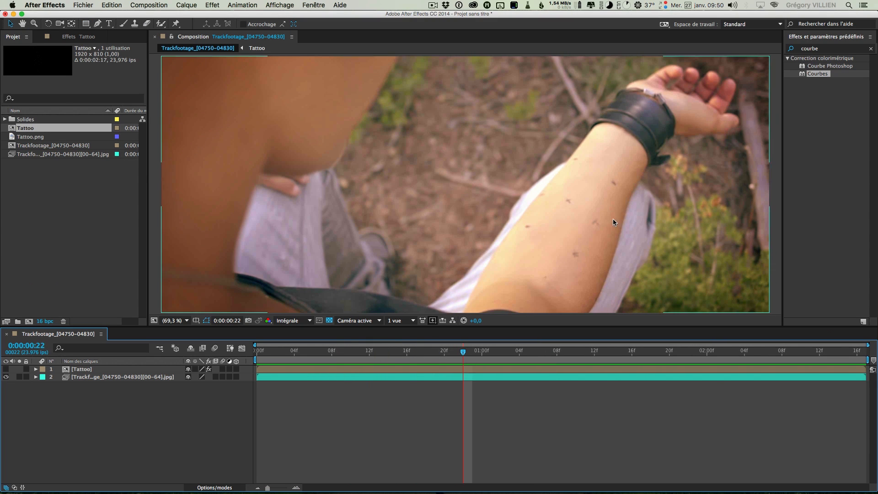
key("Page_Down")
key("Page_Down")
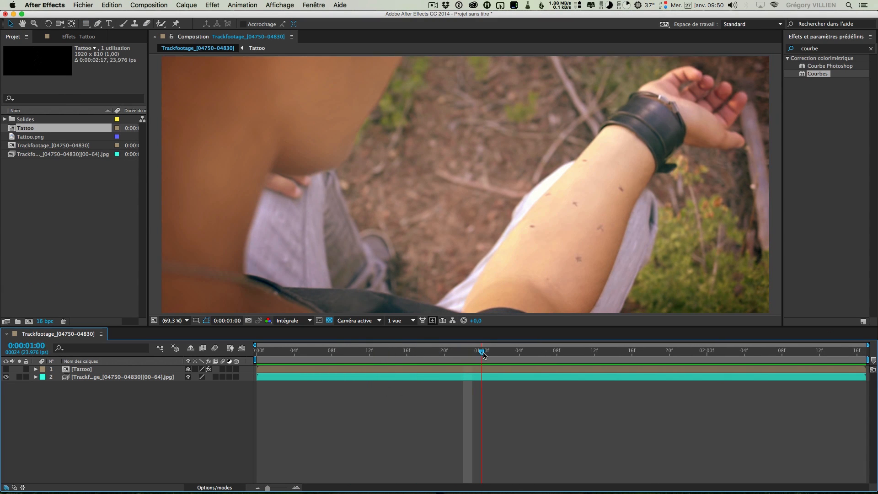
Create an adjustment layer (Calque d'effets) above the Tattoo layer
left_click(120, 417)
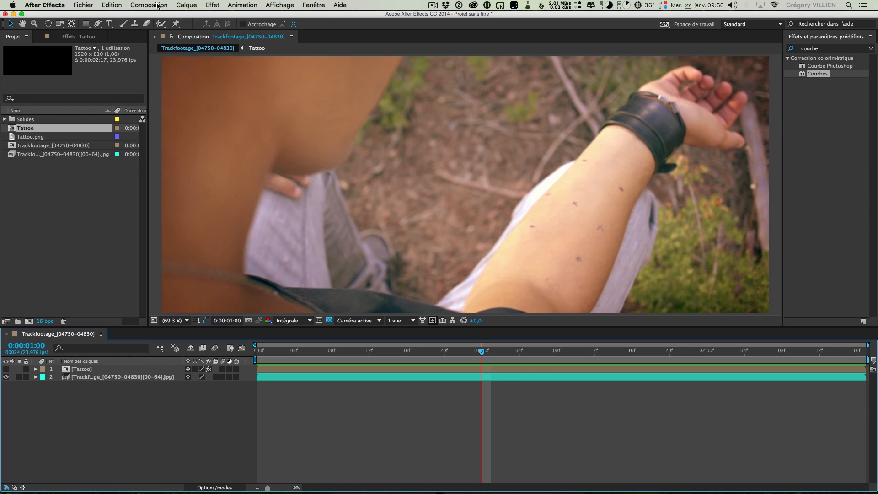
left_click(187, 5)
mouse_move(198, 16)
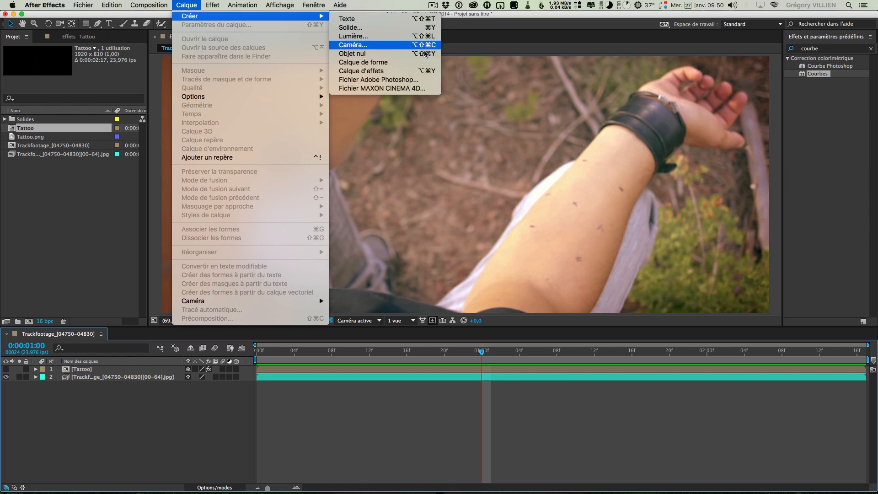
left_click(410, 75)
Apply the Flou accéléré effect to the adjustment layer and set its Intensité to 46
double_click(823, 48)
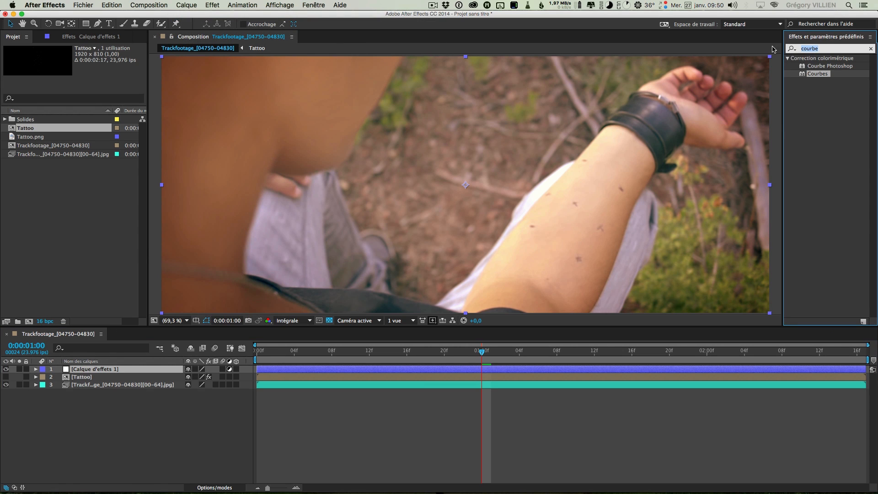
type("flou acc")
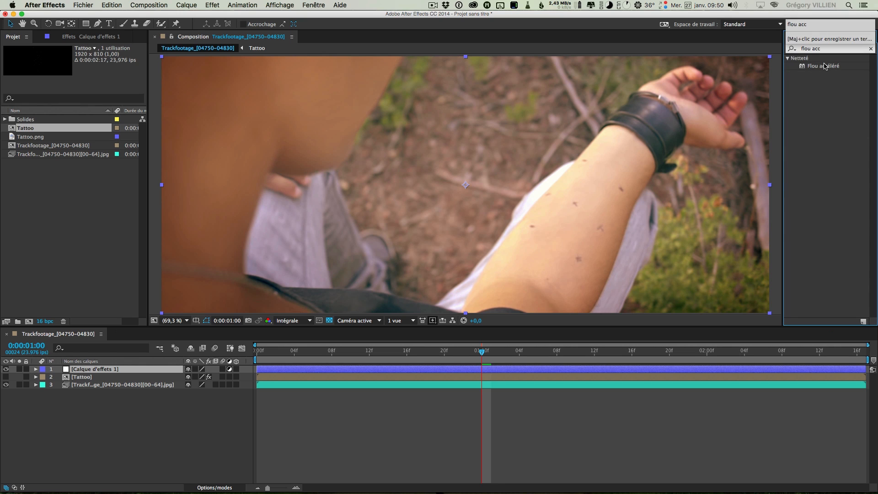
double_click(824, 66)
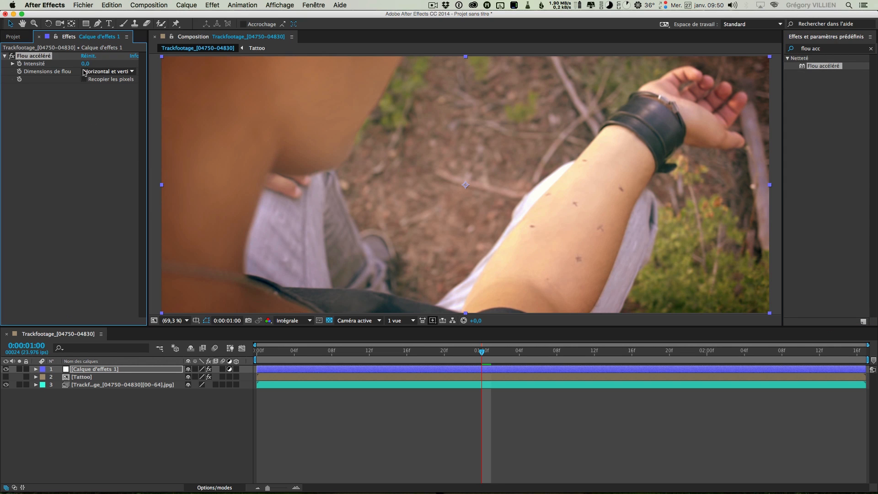
left_click_drag(85, 63, 128, 96)
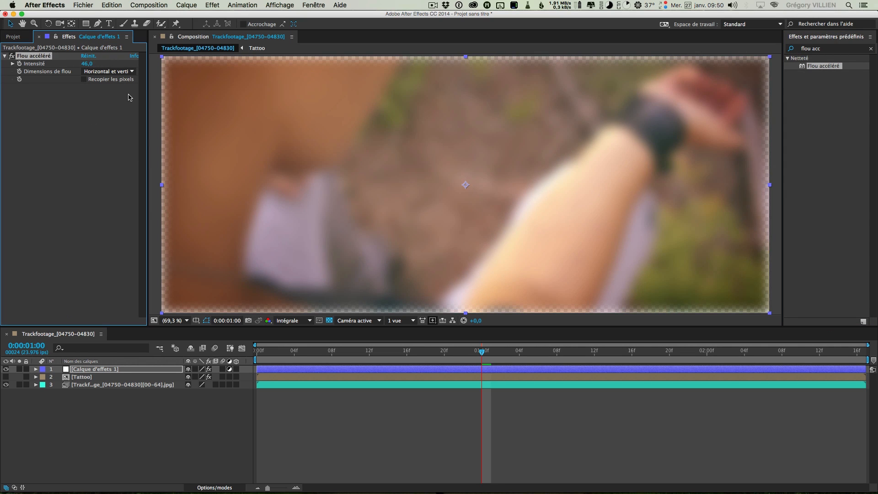
Draw a small, roughly round mask with the Pen tool around the middle forearm marker on the adjustment layer, hiding the layer while drawing
left_click(85, 23)
left_click(6, 369)
left_click(97, 23)
left_click(567, 205)
mouse_move(571, 195)
left_mouse_down()
mouse_move(582, 204)
mouse_move(572, 212)
left_mouse_up()
left_click(567, 207)
left_click(519, 427)
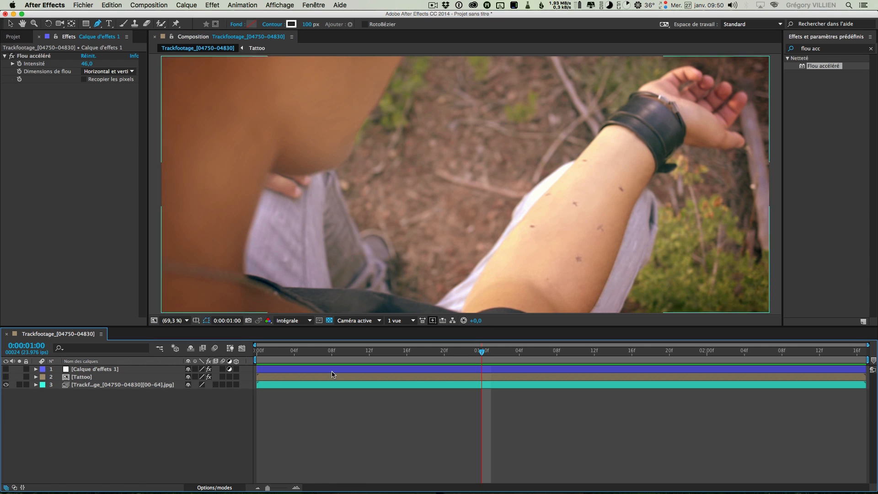
left_click(5, 369)
Set the adjustment layer mask's feather (Contour progressif du masque) to 27 pixels
left_click(108, 370)
scroll(582, 239, "up", 2)
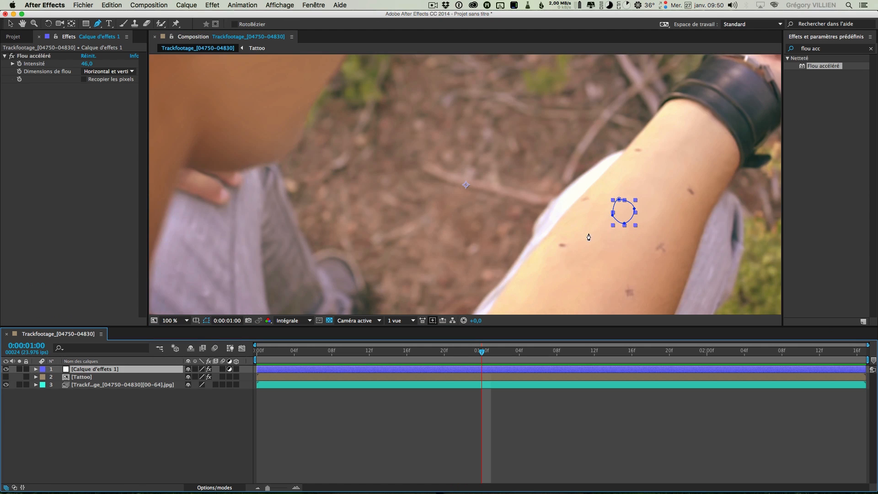
key("space")
left_click_drag(725, 225, 433, 172)
left_click(511, 389)
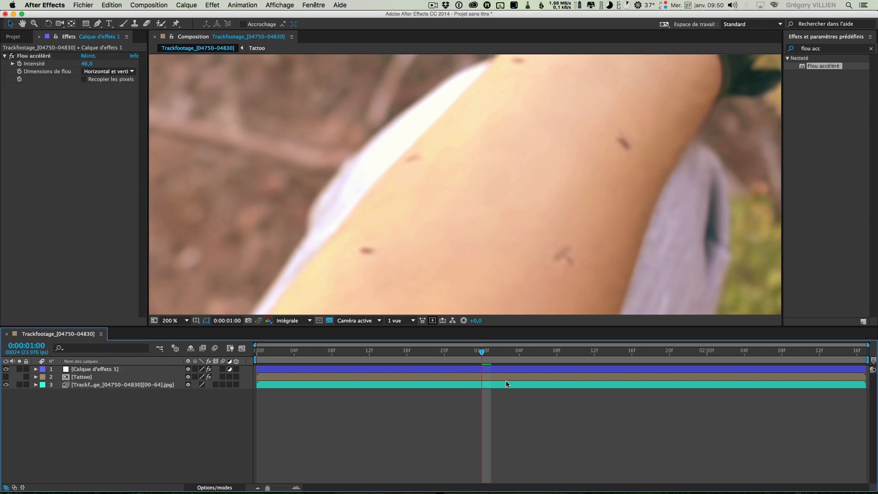
left_click(33, 56)
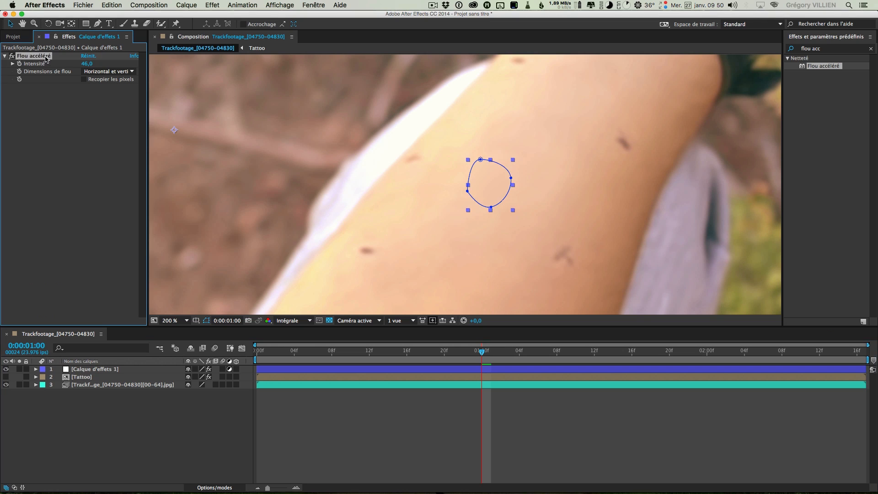
left_click(388, 400)
left_click(123, 371)
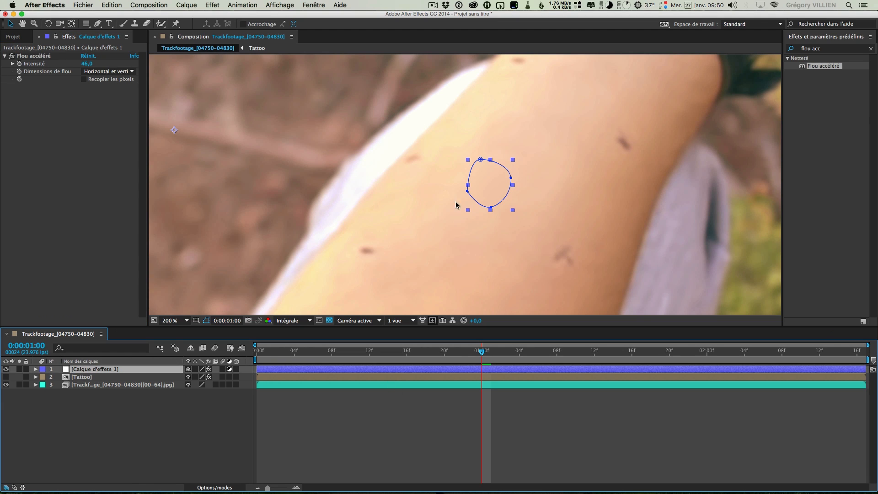
key("m")
key("m")
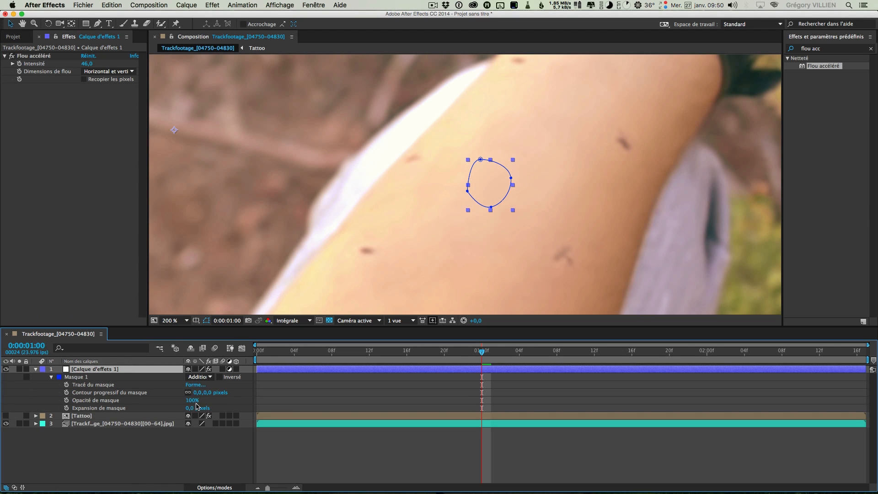
scroll(517, 224, "down", 4)
scroll(513, 201, "up", 2)
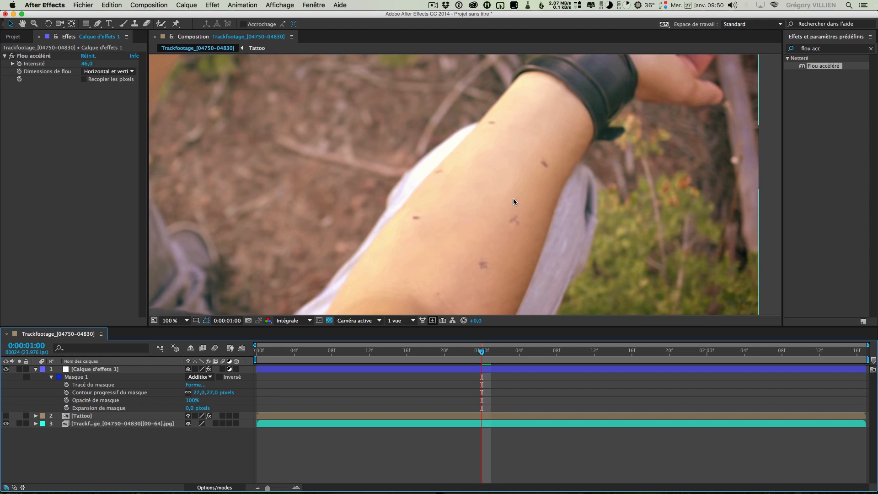
Compare the marker with the adjustment layer on and off, and play the footage to check the mask against the moving arm
left_click(5, 369)
left_click(5, 369)
left_click(5, 369)
left_click(6, 369)
left_click(98, 377)
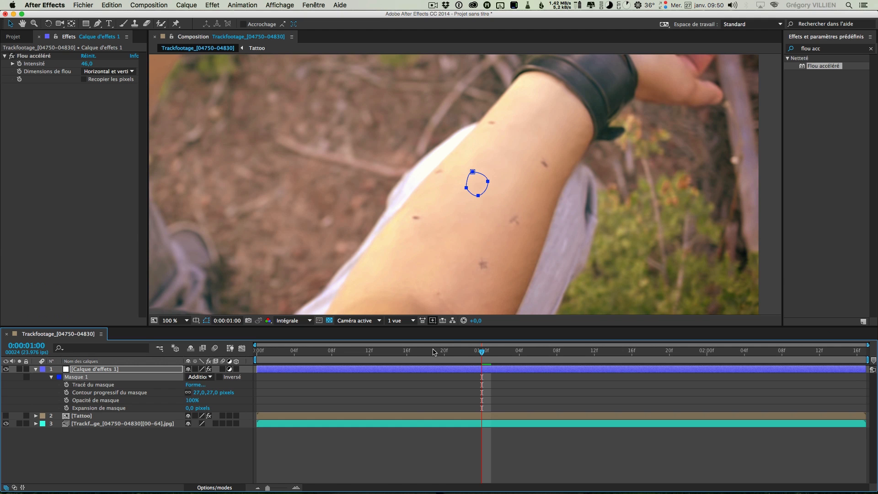
key("space")
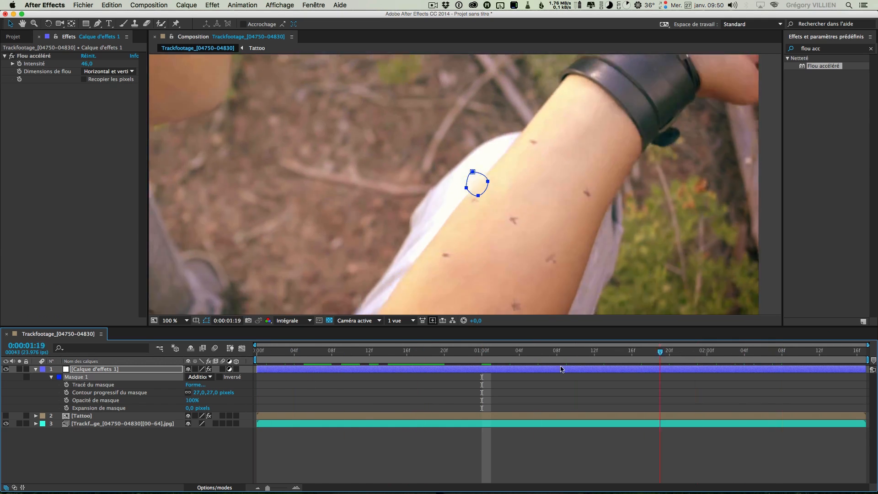
key("space")
Delete the adjustment layer from the composition
left_click(351, 371)
key("Delete")
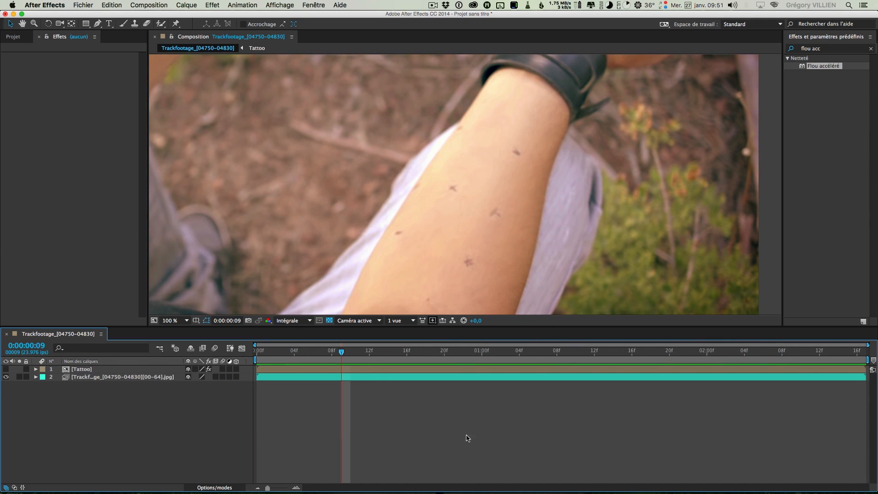
Switch to mocha AE and copy layer P4's shape to the clipboard as mocha shape data for AE
left_click(578, 482)
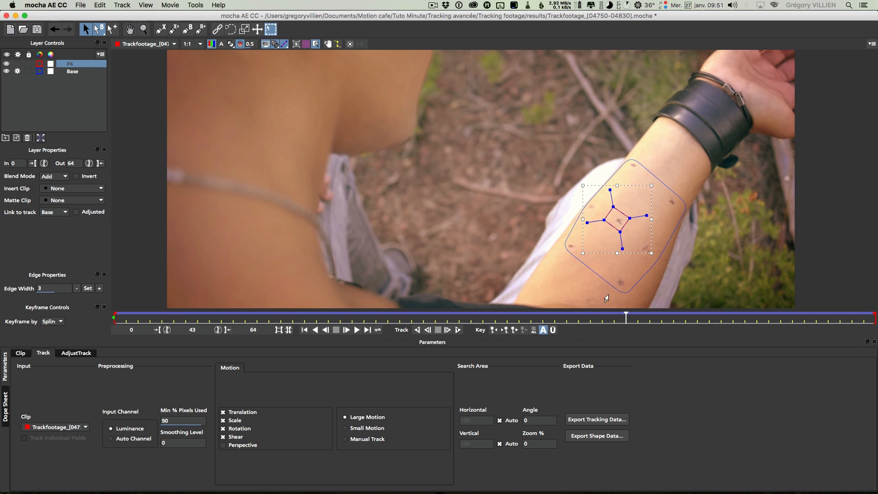
left_click_drag(625, 318, 647, 326)
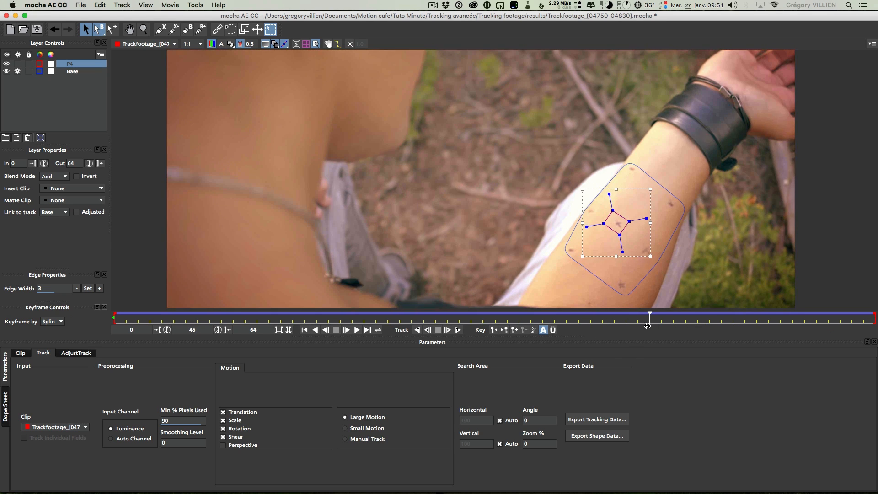
left_click(601, 437)
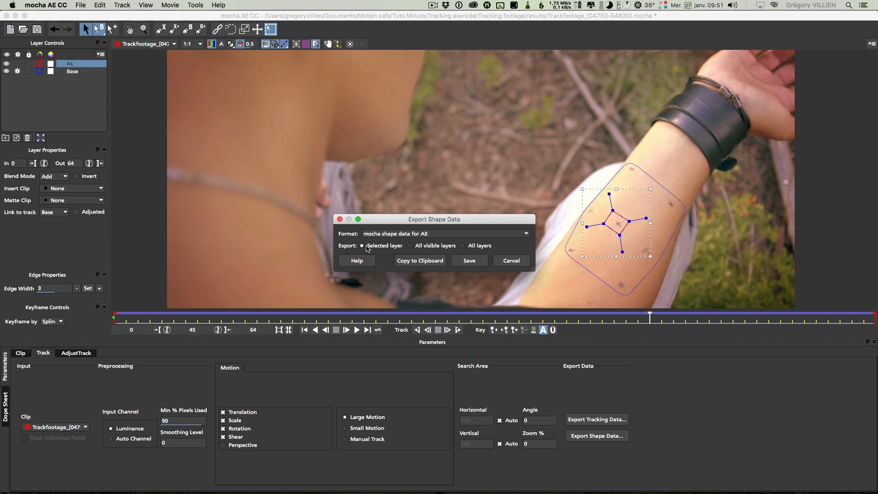
left_click(423, 247)
left_click(424, 264)
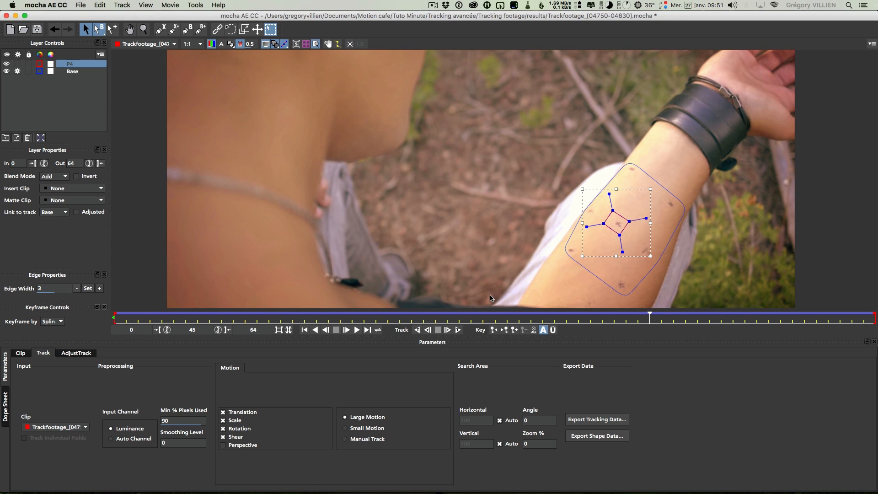
Switch to After Effects and create a red solid above the Tattoo layer
key("super+Tab")
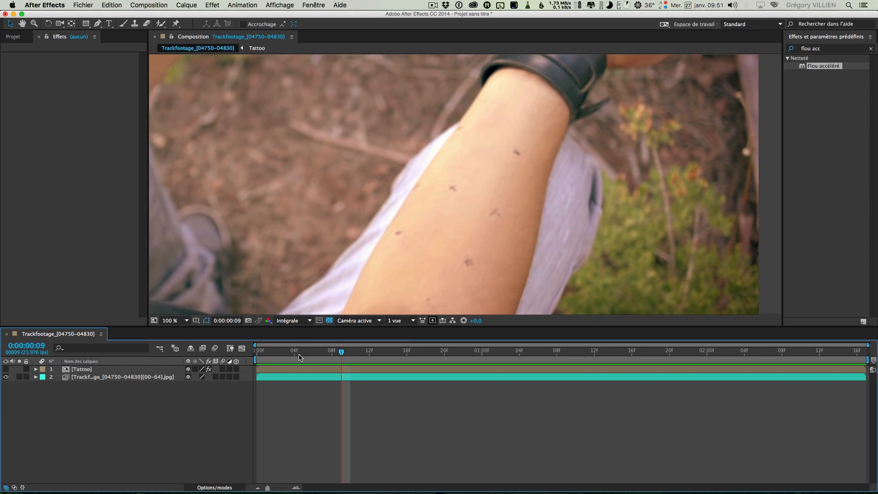
left_click(275, 351)
key("super+y")
key("Return")
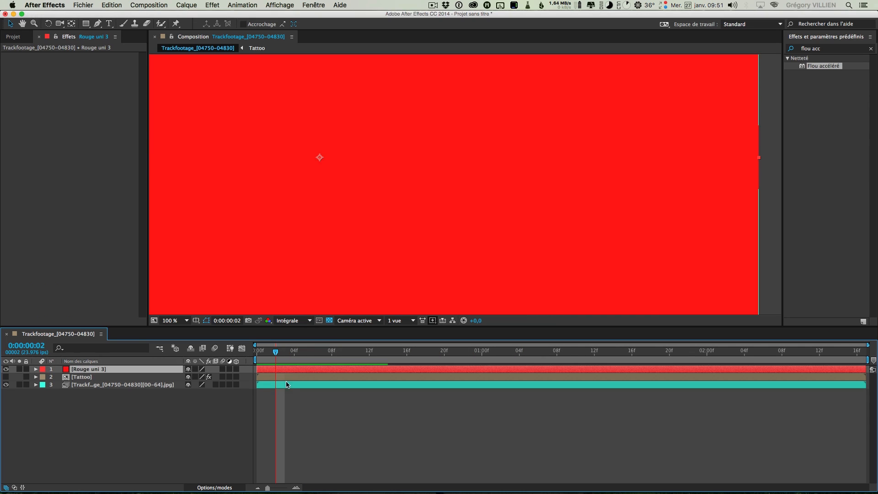
Try a plain paste of the mocha shape data onto the red solid, inspect its properties and delete the pasted P4 effect
key("super+v")
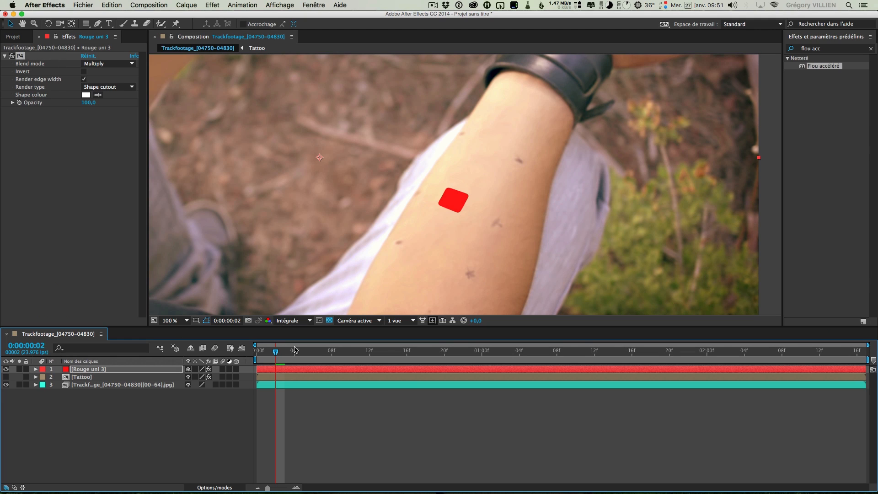
left_click(36, 369)
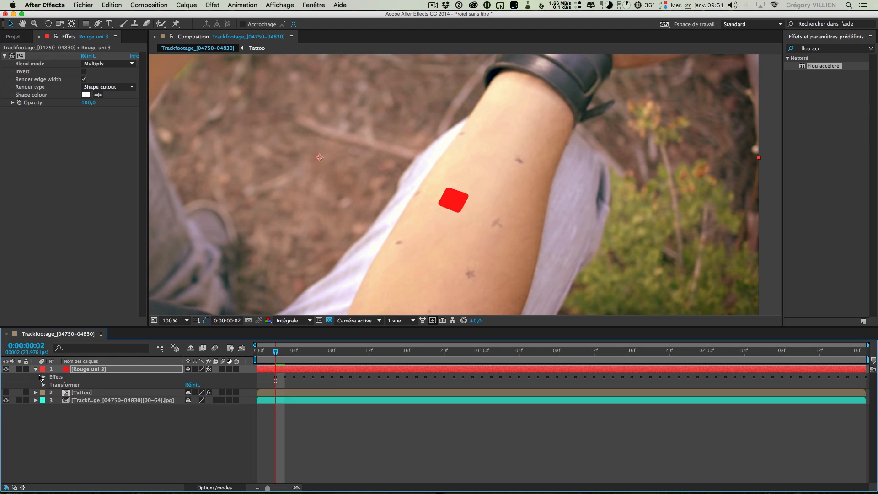
left_click(43, 377)
left_click(44, 377)
left_click(36, 368)
left_click(85, 371)
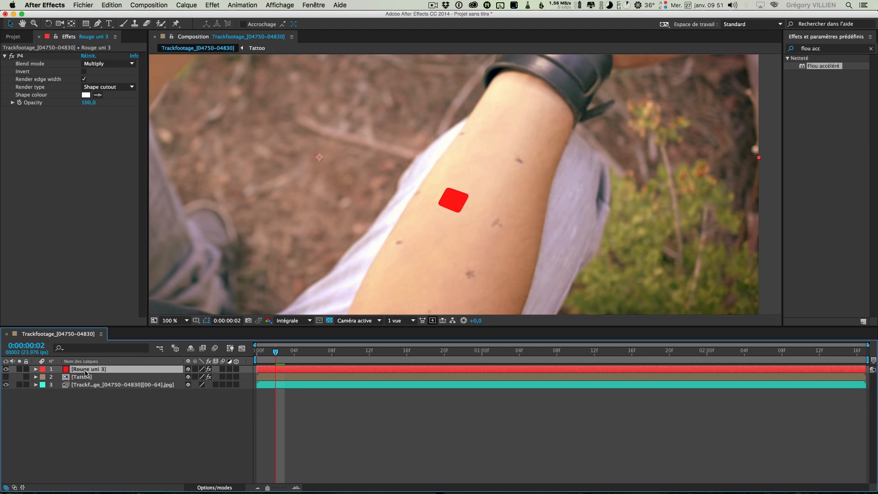
left_click(36, 369)
left_click(59, 377)
key("Delete")
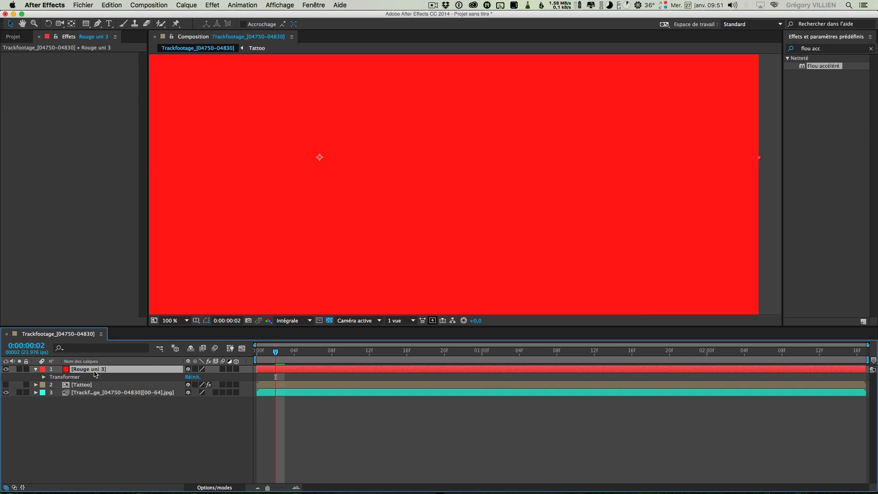
Paste the copied shape data onto the red solid as a mocha mask at 0:00:00:00
left_click_drag(275, 354, 249, 355)
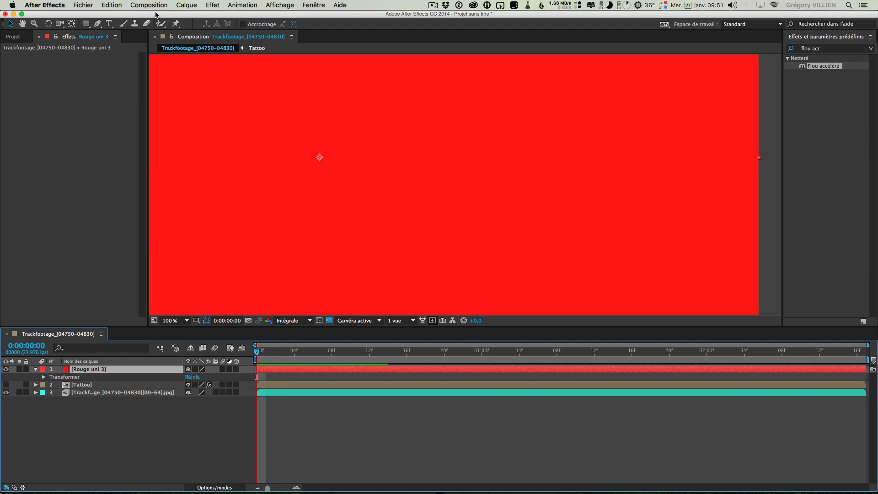
left_click(112, 4)
left_click(112, 5)
left_click(112, 4)
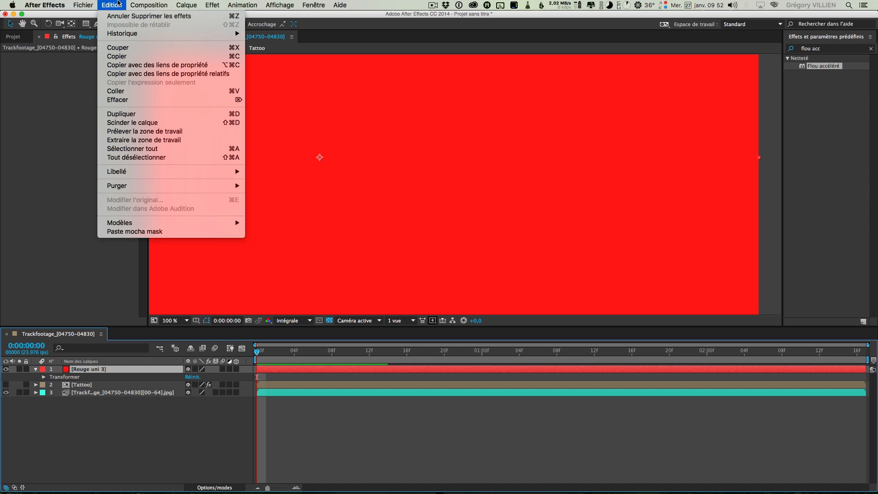
left_click(144, 232)
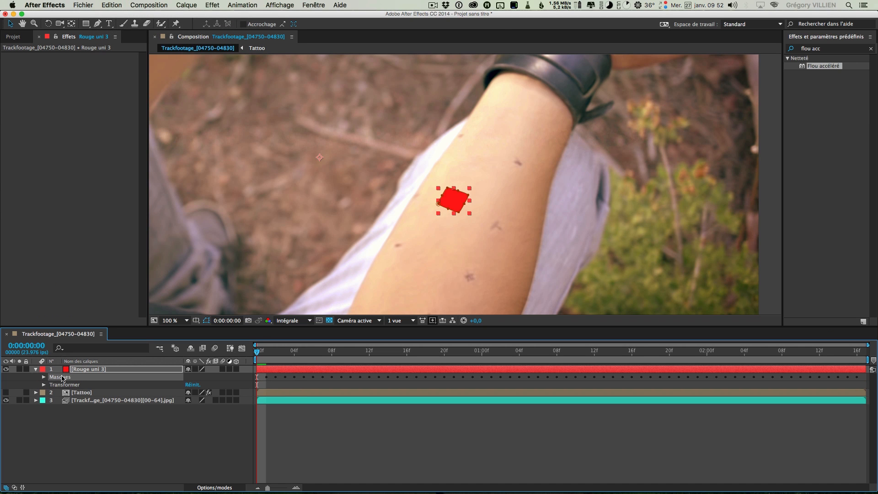
Play the footage to check how the P4 mask follows the marker, and set the mask's feather to 17 pixels
left_click(44, 377)
left_click(51, 386)
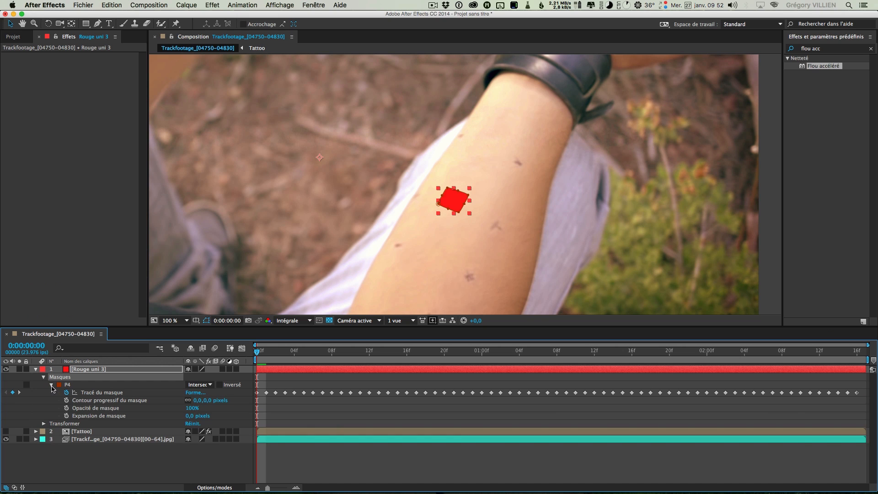
key("space")
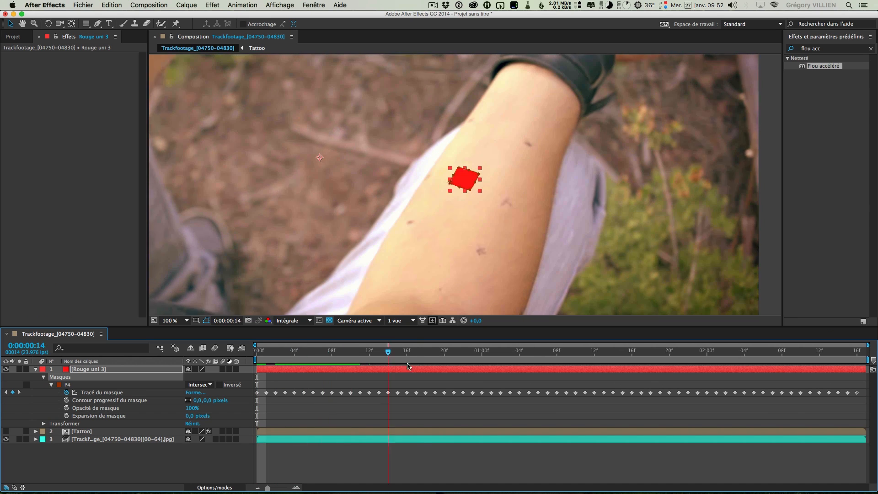
key("space")
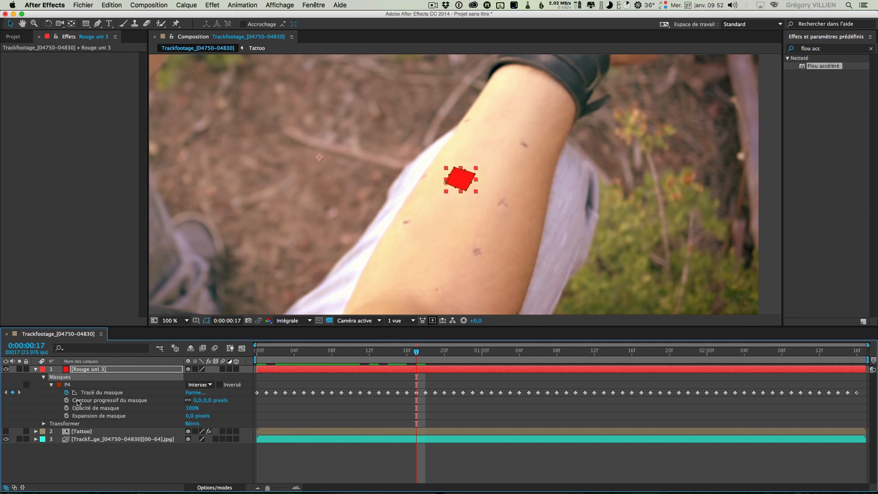
left_click_drag(198, 400, 206, 400)
Apply the Flou accéléré effect to the red solid and turn the solid into an adjustment layer
left_click_drag(824, 67, 135, 369)
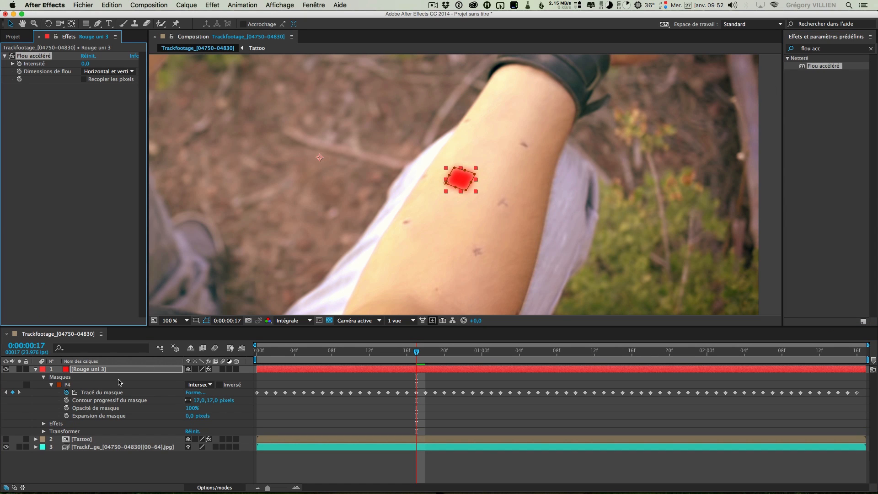
left_click(127, 371)
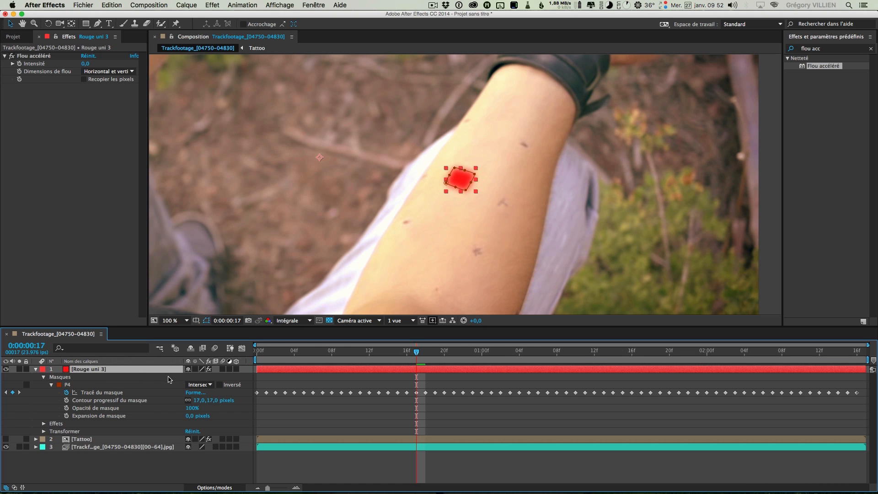
left_click(229, 368)
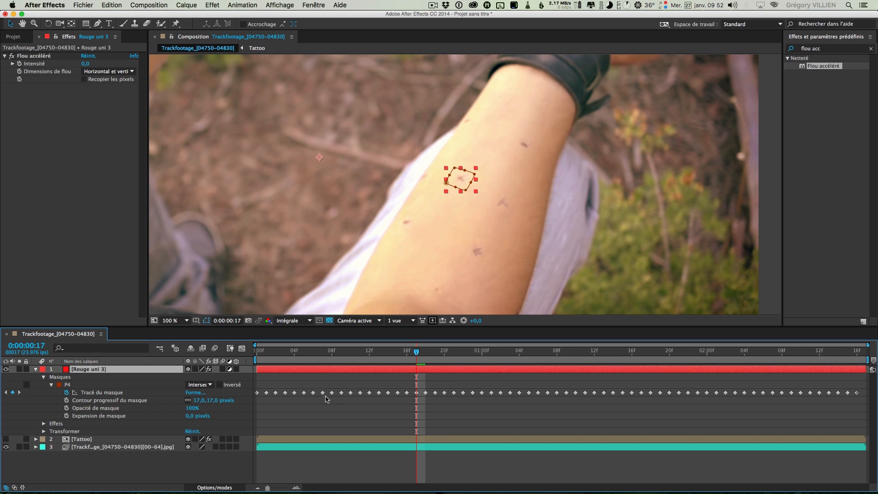
Set the Intensité of the red solid's Flou accéléré effect to 20, checking the blurred marker up close
left_click_drag(86, 63, 96, 64)
key("period")
key("period")
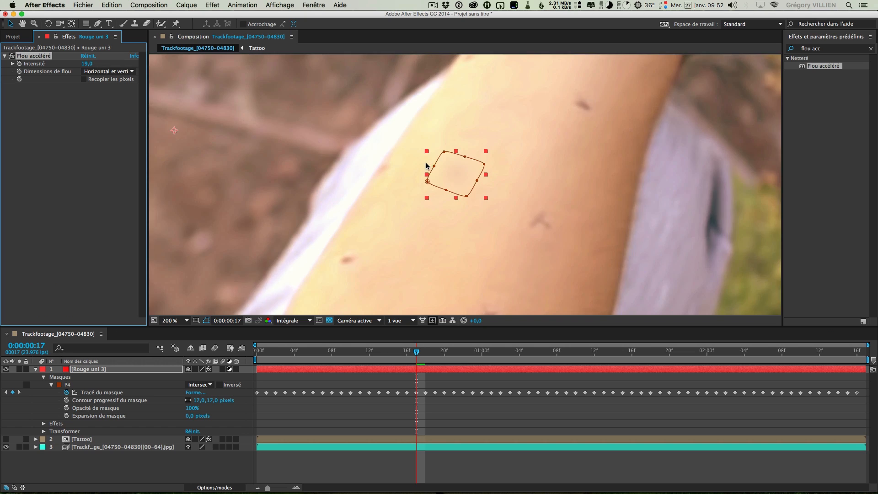
left_click(88, 65)
key("Return")
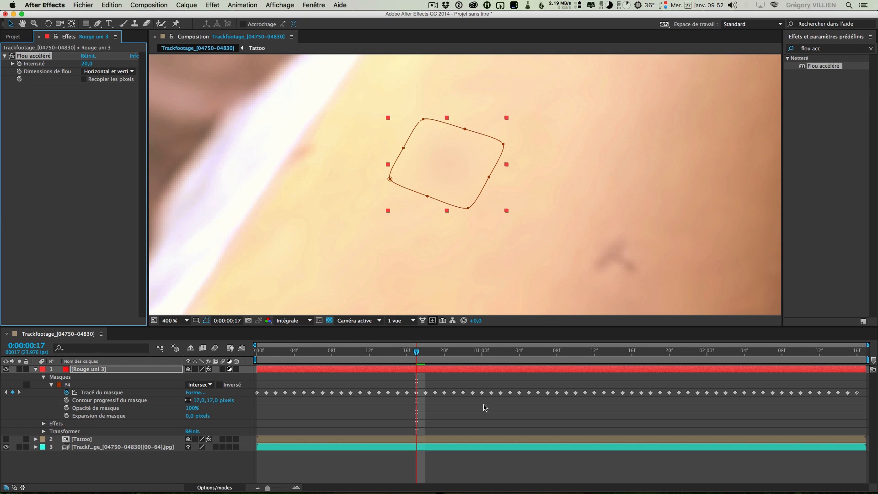
key("comma")
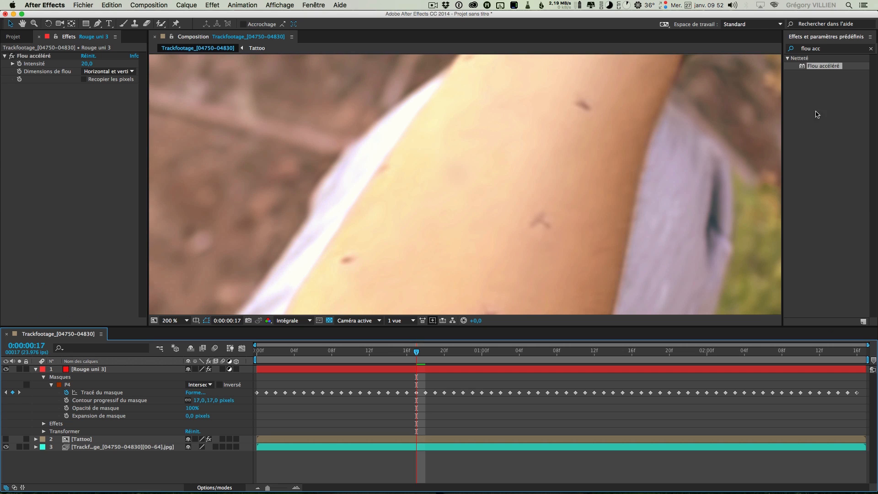
Search the effects for "courbe" and apply Courbes to the red solid
left_click(836, 49)
type("courbe")
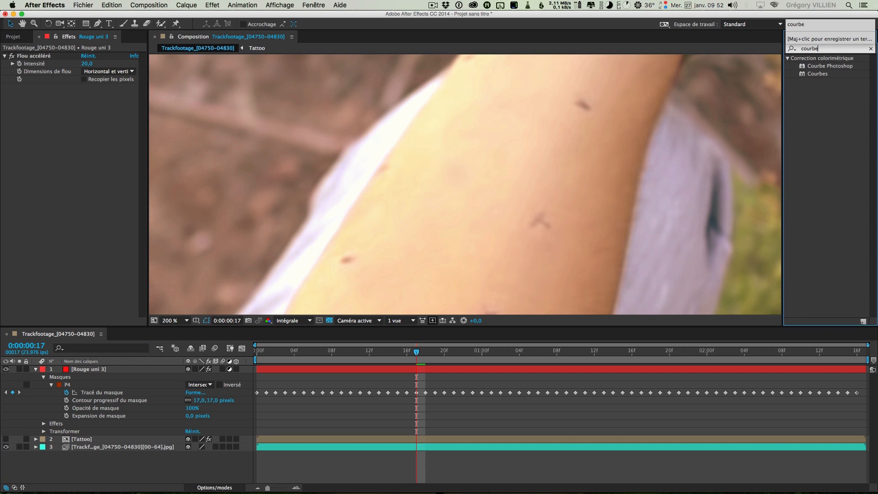
left_click_drag(818, 75, 114, 369)
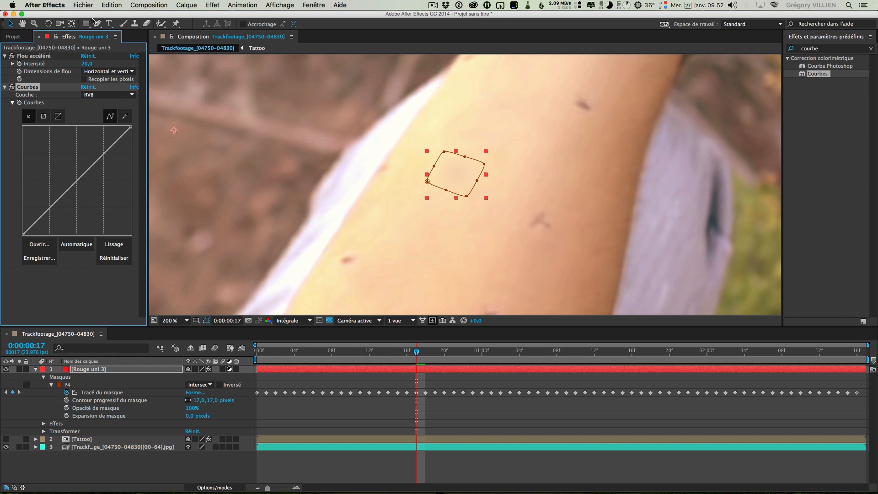
Raise the upper tones of the RVB curve slightly and lower the shadows of the Rouge curve on the red solid
left_click_drag(99, 159, 97, 158)
left_click_drag(52, 205, 54, 206)
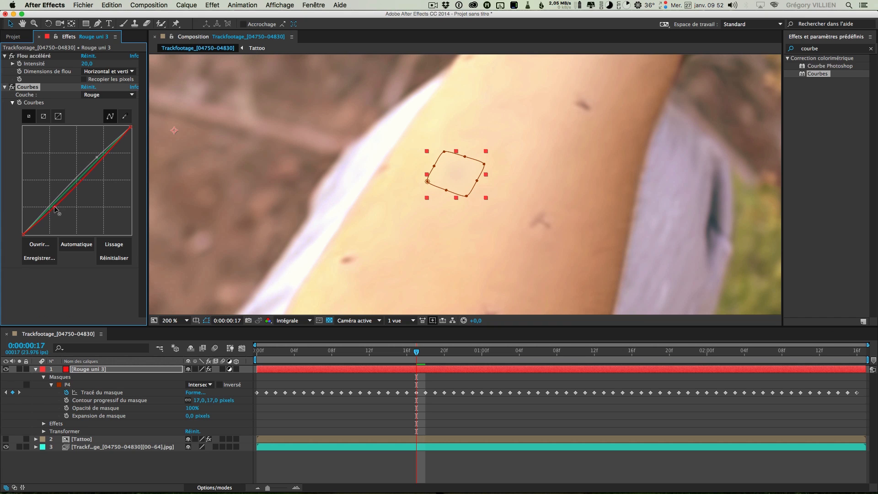
left_click_drag(97, 157, 96, 158)
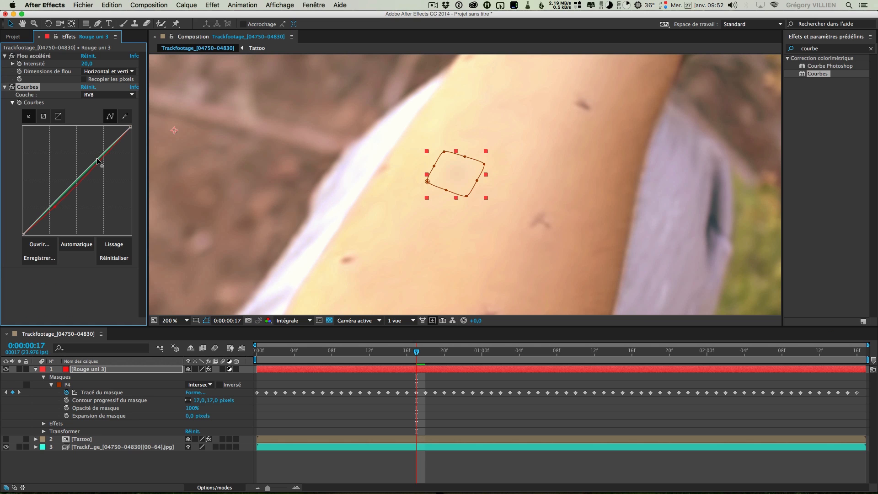
left_click(375, 419)
scroll(497, 221, "down", 3)
scroll(502, 230, "up", 1)
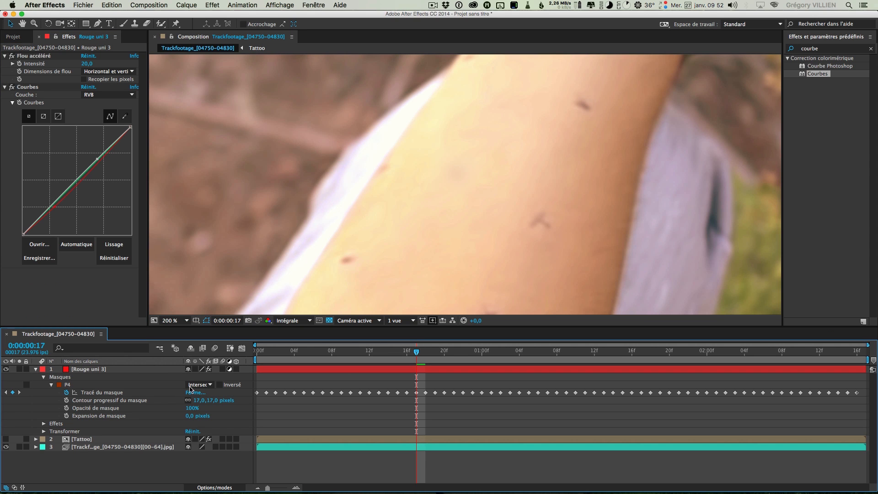
Set the red solid's Flou accéléré Intensité to 30 and scrub through the footage to check the patch
left_click(150, 371)
left_click(86, 64)
left_click(87, 64)
type("30")
key("Return")
left_click(481, 424)
scroll(495, 257, "down", 2)
scroll(495, 256, "up", 1)
left_click_drag(436, 357, 642, 358)
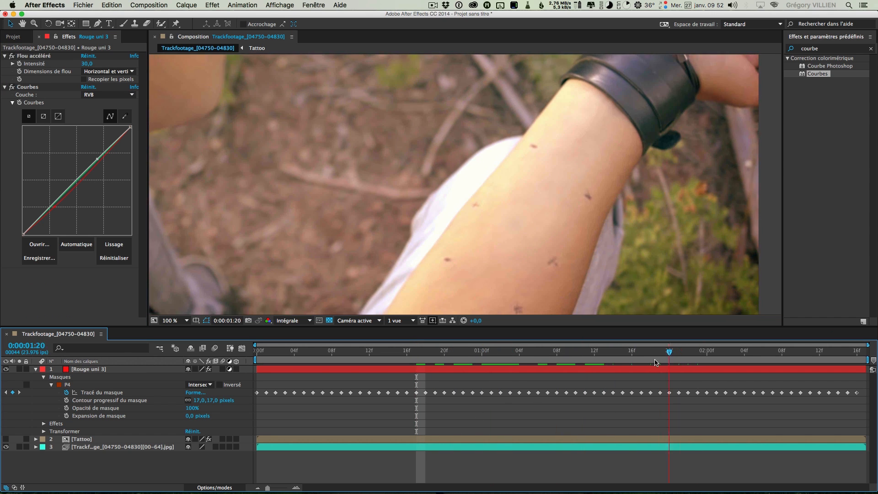
Lower the upper point of the red solid's RVB curve slightly, comparing the patch with the surrounding skin
scroll(518, 221, "up", 1)
left_click_drag(96, 159, 94, 162)
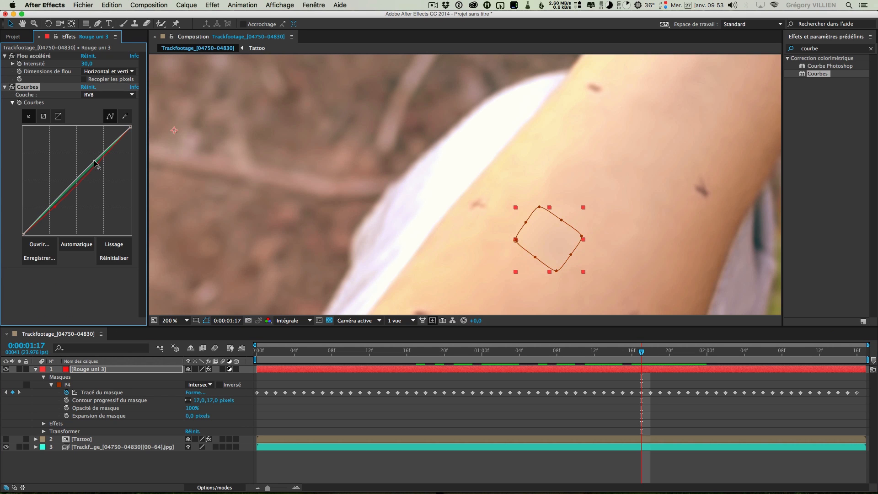
scroll(460, 296, "down", 2)
scroll(474, 286, "up", 1)
Set the red solid's Flou accéléré Intensité to 40 and play the footage to check the marker removal
left_click(91, 64)
type("4")
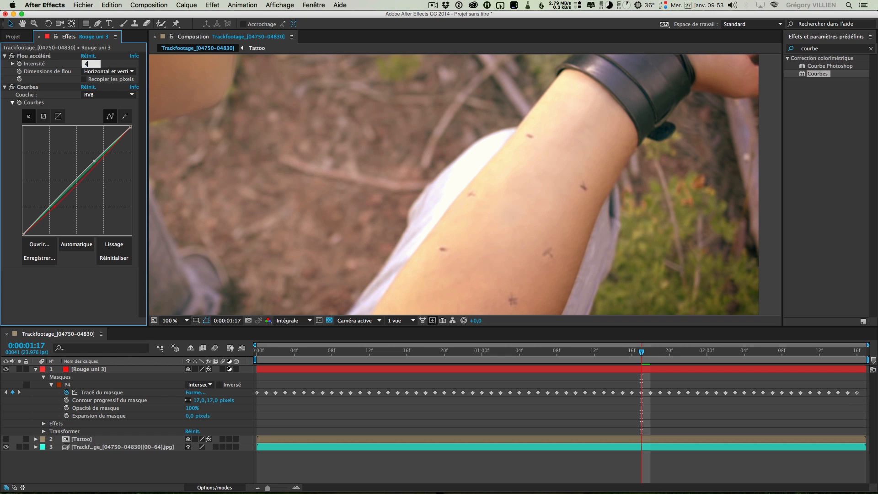
type("0")
key("Return")
scroll(529, 280, "down", 1)
left_click_drag(458, 350, 323, 351)
key("space")
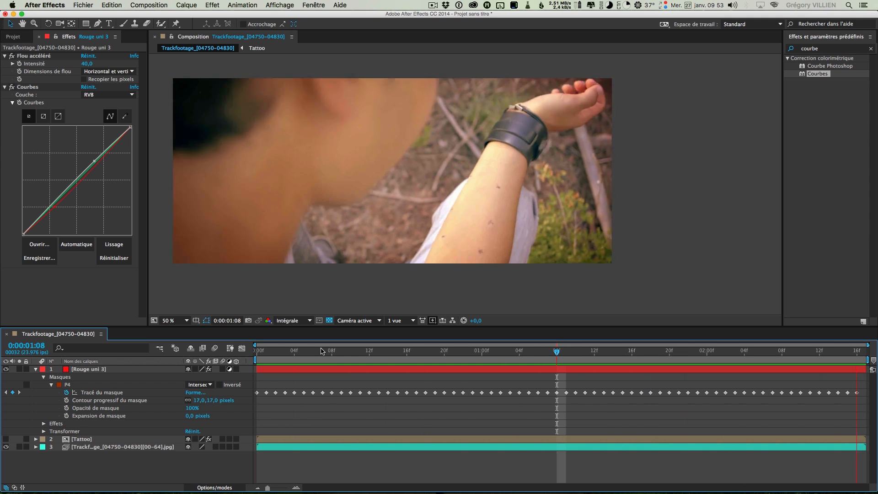
left_click_drag(325, 351, 464, 359)
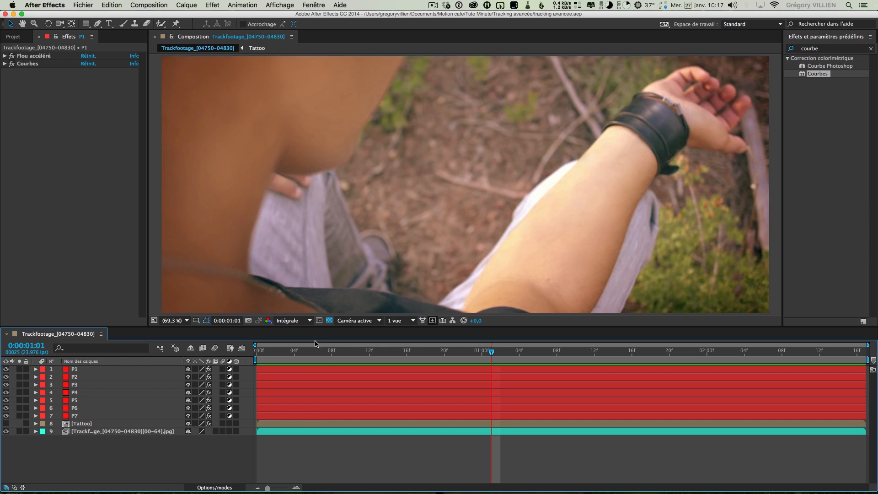
Hide adjustment layers P1 to P7 to compare the footage without the corrections, and make them visible again
key("space")
left_click(74, 369)
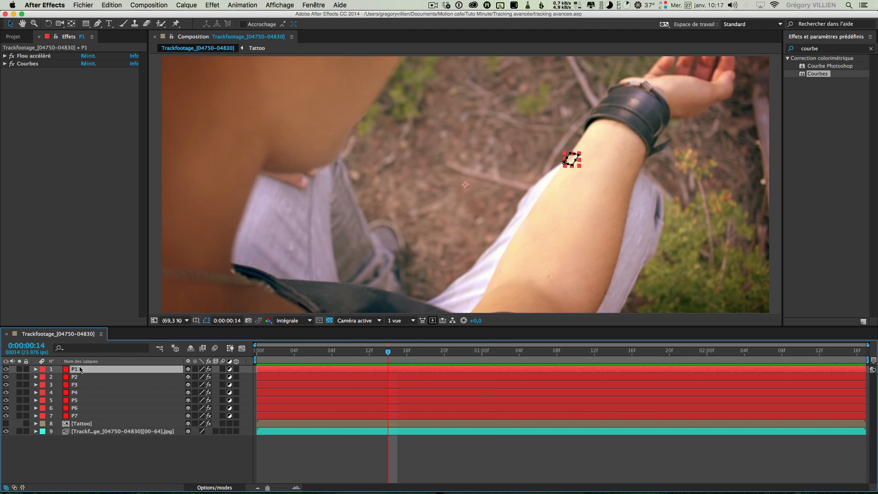
left_click(82, 416, "shift")
left_click(5, 415)
left_click(57, 448)
key("space")
left_click_drag(5, 416, 6, 369)
Examine the effect settings of layers P2 and P4 and scrub through the cleaned footage
left_click(97, 377)
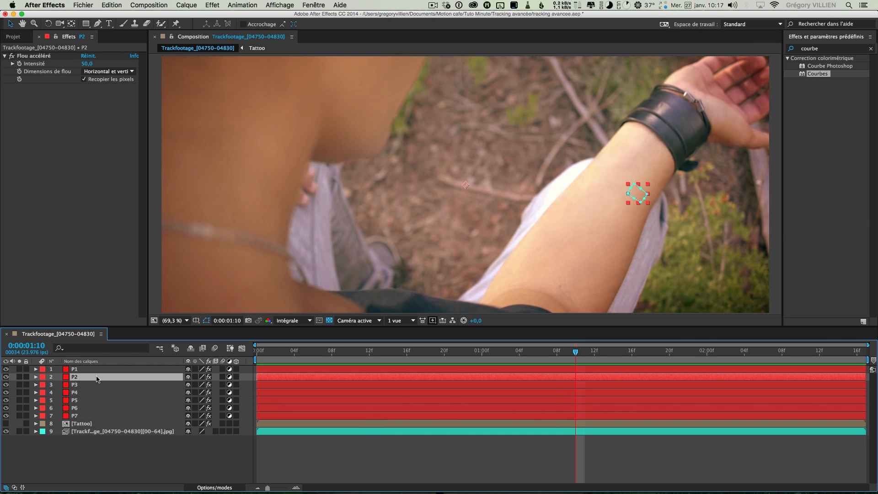
left_click(83, 392)
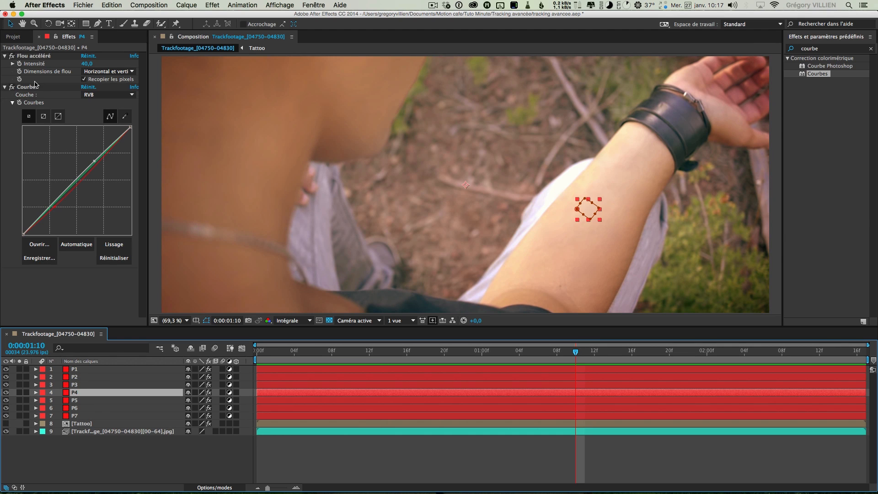
left_click(377, 442)
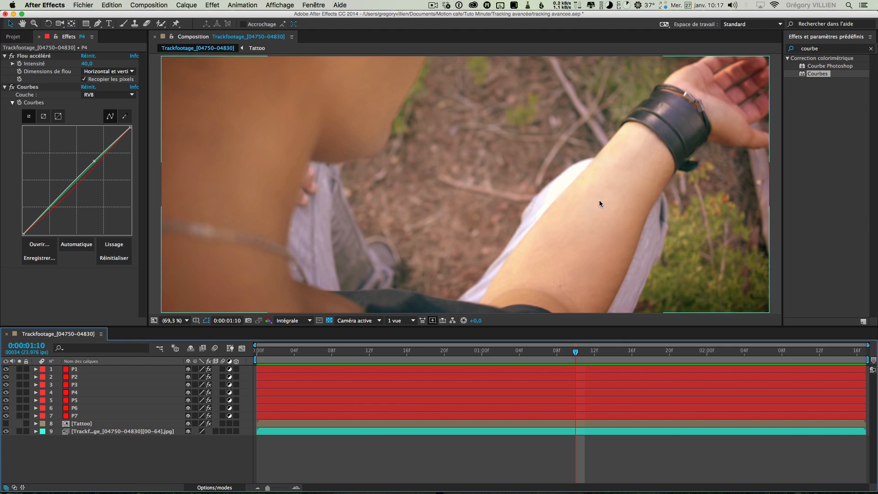
left_click_drag(575, 352, 436, 353)
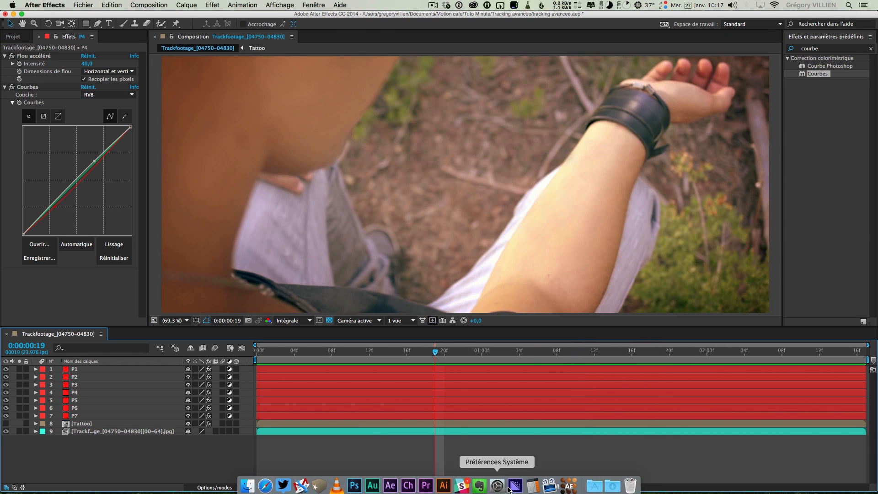
Switch to mocha AE and examine the marker shapes and the Base layer's track over several frames
left_click(568, 488)
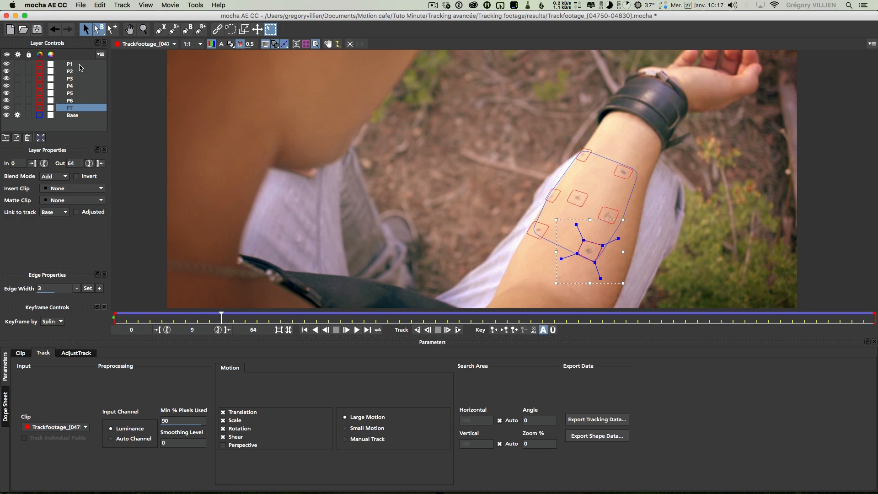
left_click(79, 66)
left_click(77, 71)
left_click(77, 79)
left_click(77, 92)
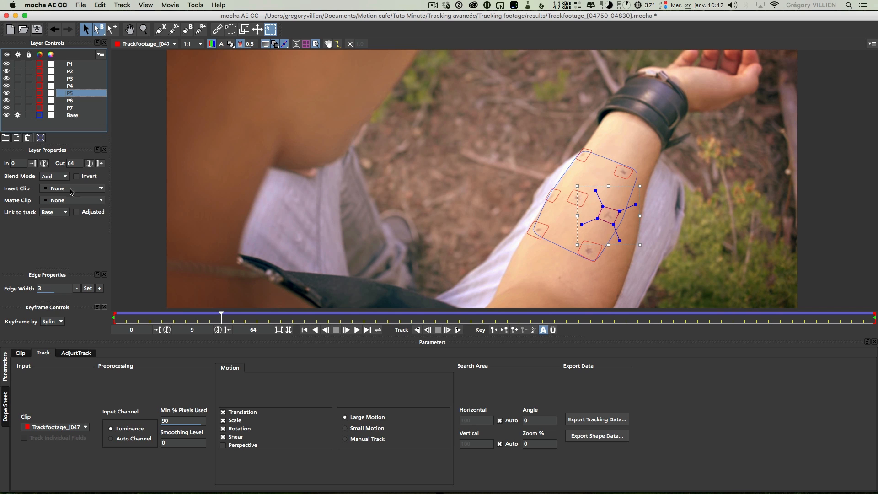
left_click(76, 115)
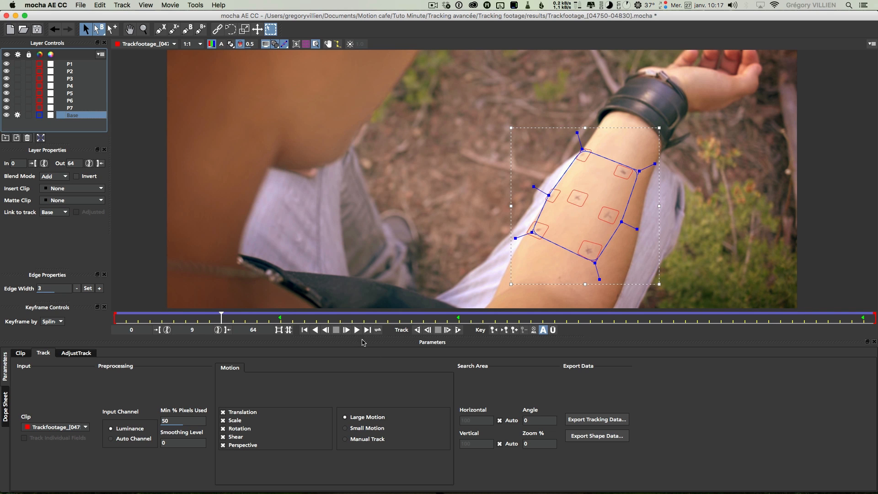
left_click(299, 321)
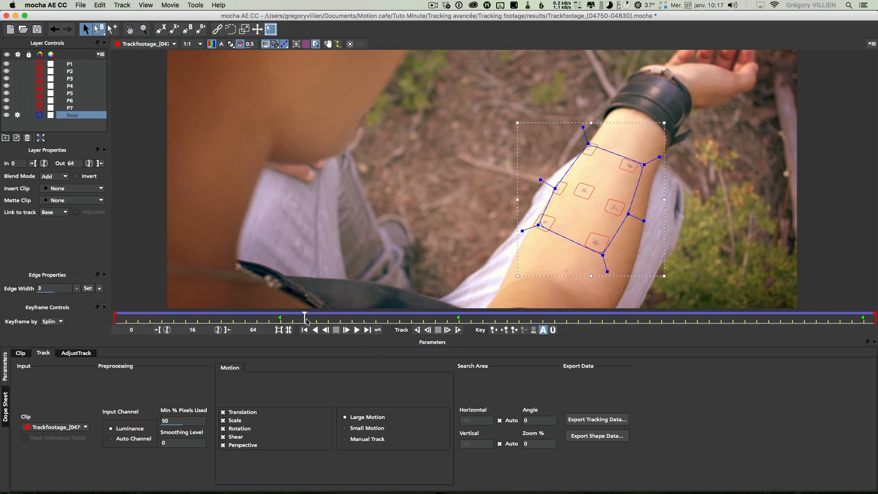
left_click_drag(305, 318, 401, 324)
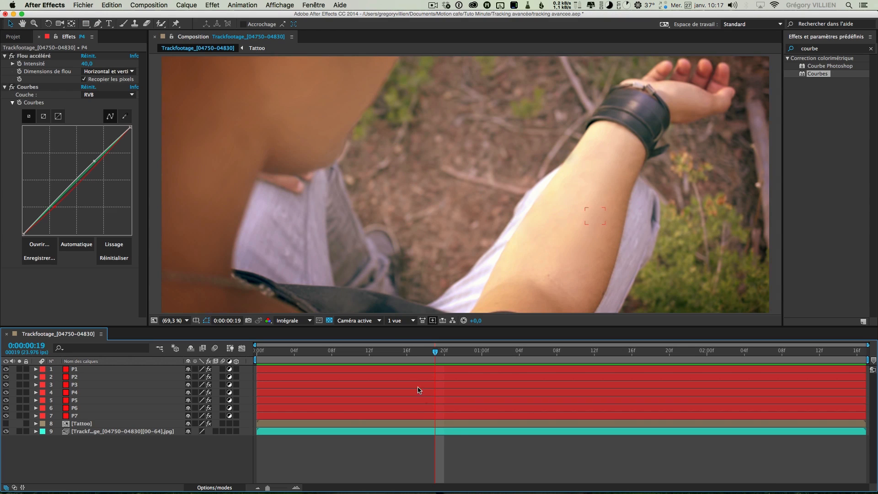
Switch back to After Effects, move the Tattoo layer above P1 and make it visible
left_click_drag(361, 351, 387, 351)
left_click_drag(96, 424, 96, 370)
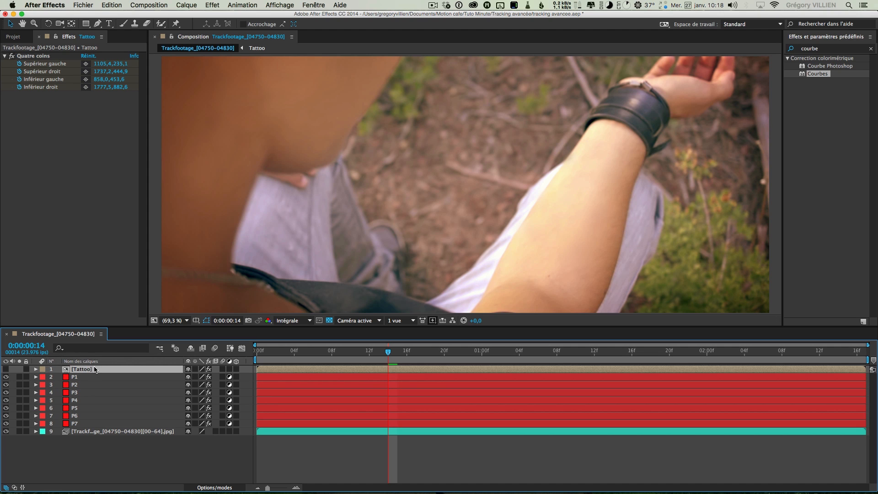
left_click(6, 370)
left_click(378, 464)
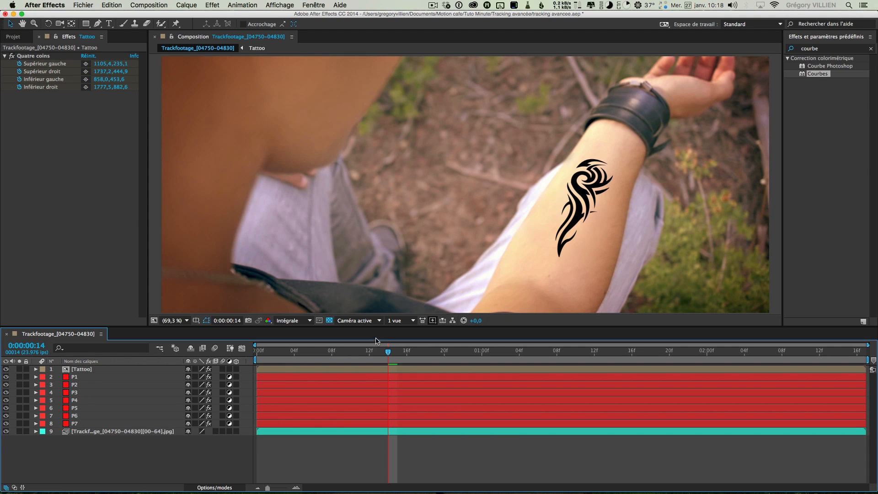
Examine the tattoo up close on the cleaned forearm, from its upper curls down to its lower tip
left_click(369, 351)
left_click_drag(383, 361, 380, 361)
scroll(680, 224, "up", 1)
key("space")
left_click_drag(680, 224, 442, 206)
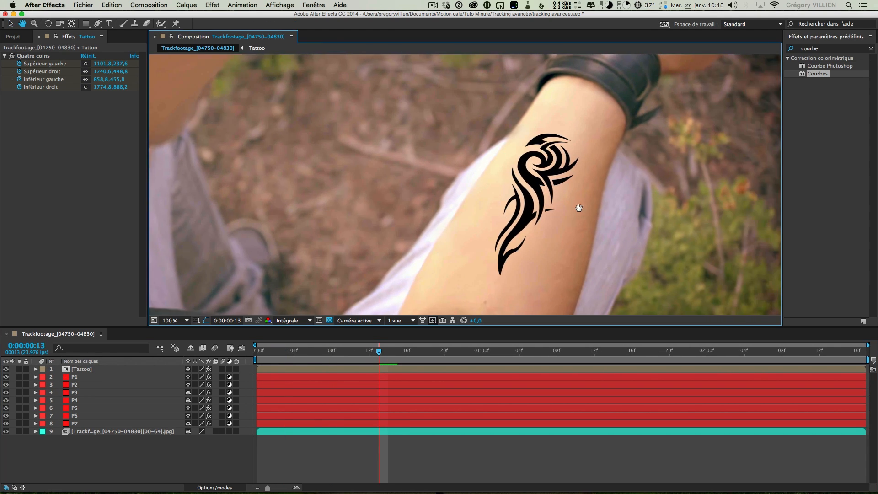
scroll(546, 139, "up", 1)
key("space")
left_click_drag(453, 266, 486, 136)
left_click_drag(461, 292, 484, 172)
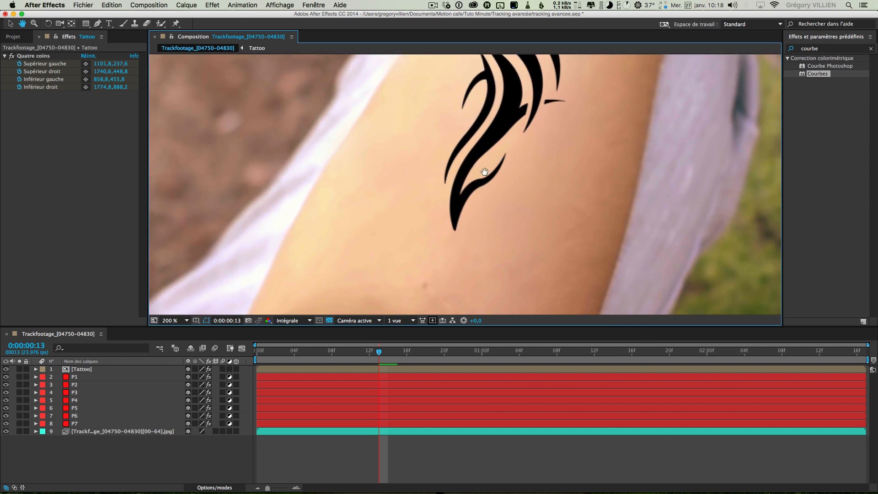
left_click_drag(521, 77, 441, 341)
left_click_drag(481, 222, 493, 141)
scroll(489, 205, "down", 2)
left_click_drag(493, 191, 492, 199)
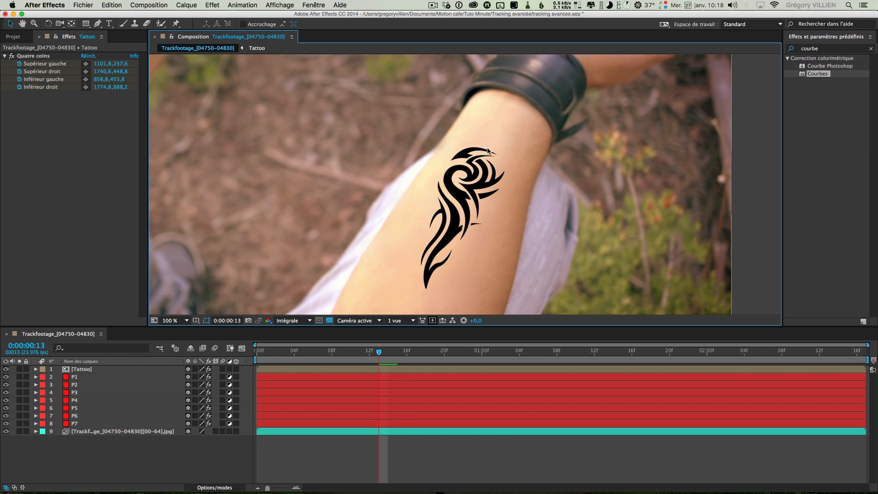
left_click_drag(456, 289, 483, 261)
scroll(471, 258, "down", 1)
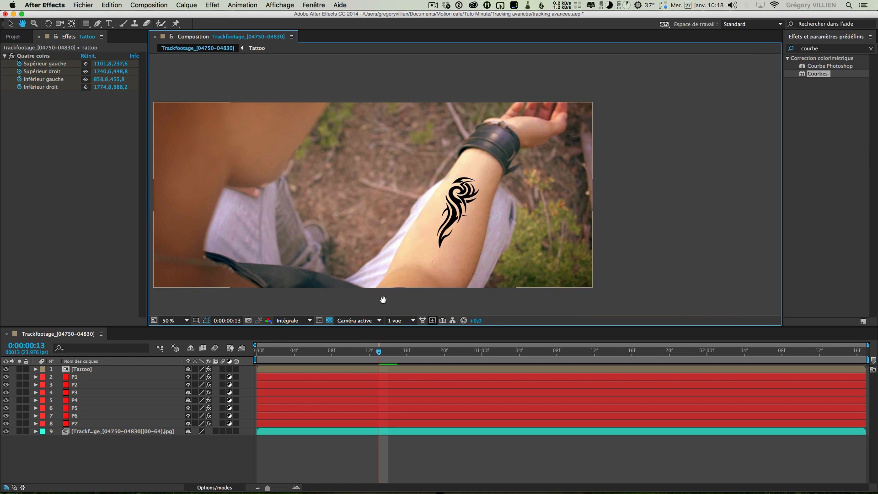
left_click(185, 321)
left_click(185, 339)
Create a folder named Compositions in the project
left_click(81, 201)
left_click(14, 37)
left_click(49, 165)
left_click(37, 128)
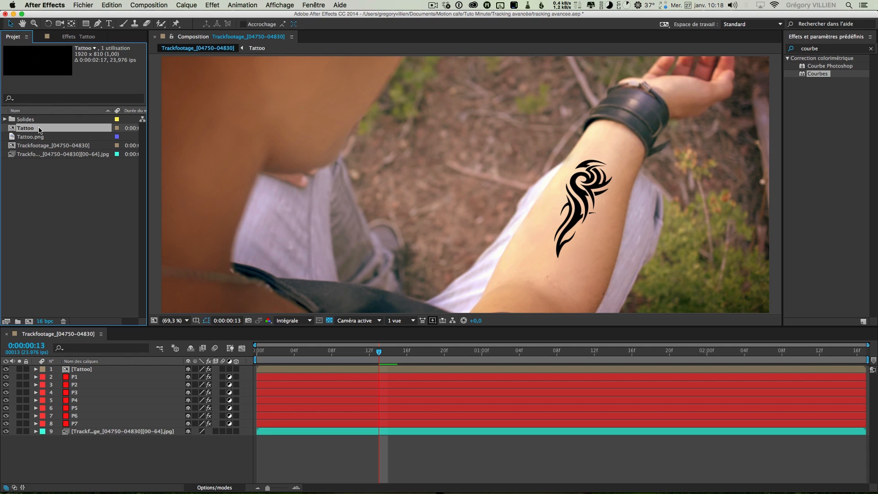
left_click(60, 285)
left_click(17, 321)
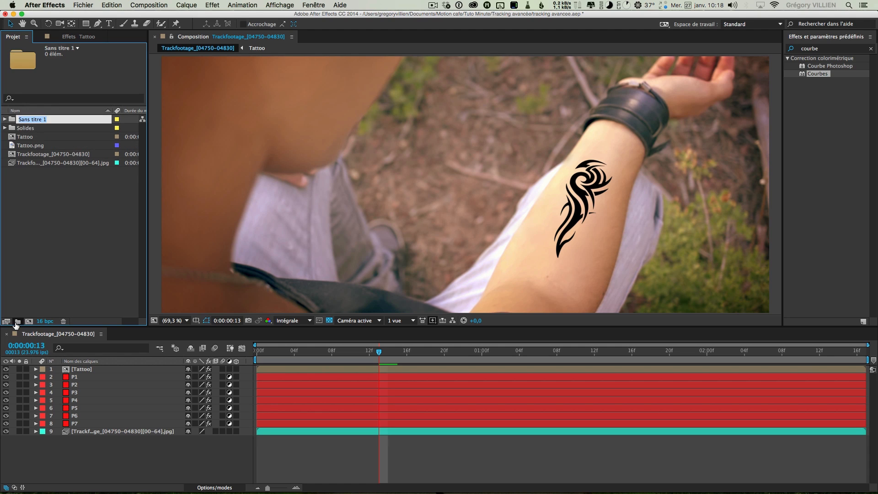
type("Compositions")
key("Return")
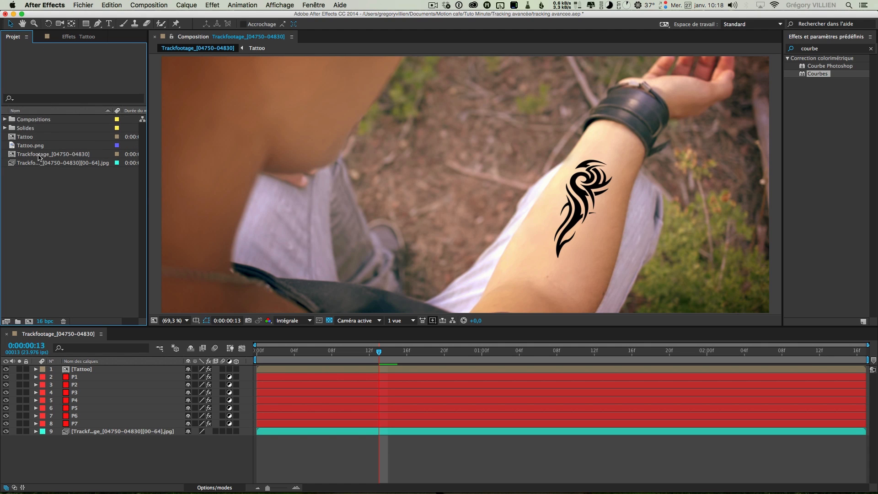
left_click(40, 154)
left_click(23, 136, "super")
left_click_drag(23, 136, 32, 120)
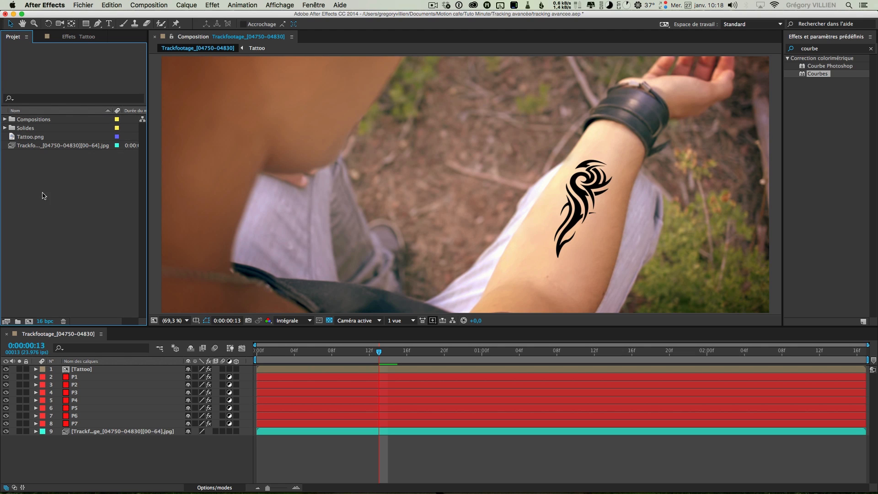
left_click(6, 119)
left_click(41, 136)
key("Return")
type("Montage")
key("Return")
Duplicate the Tattoo composition and name the copy Profondeur
left_click(36, 137)
key("super+d")
key("Return")
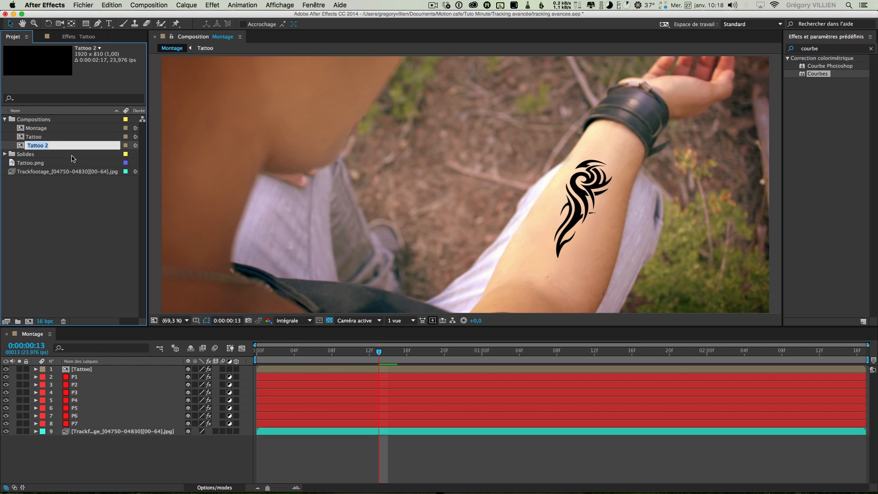
type("Profondeur")
key("Return")
Replace the Tattoo.png layer in the Profondeur composition with a new red solid
double_click(66, 141)
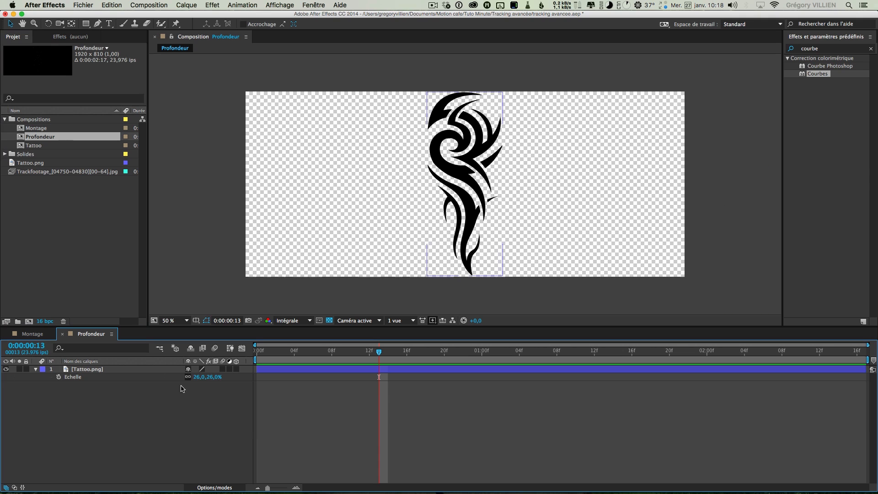
left_click(110, 371)
key("Delete")
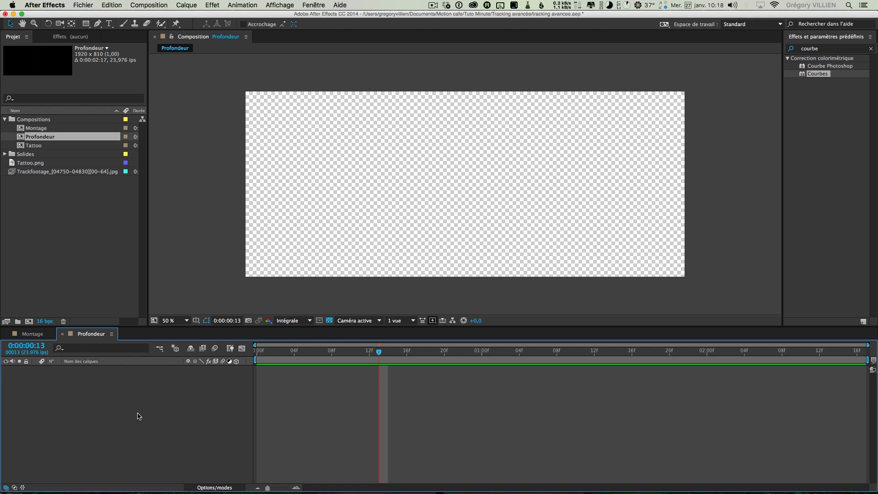
key("super+y")
key("Return")
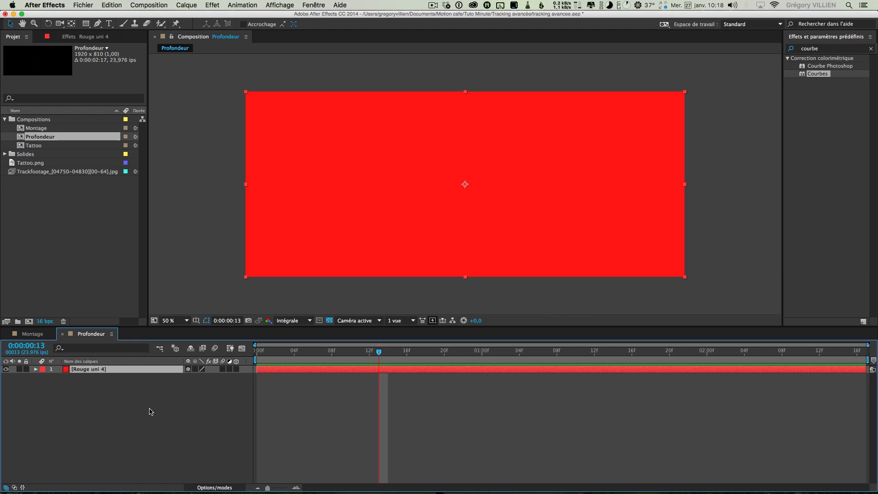
Search the effects for "dégrad" and apply Gamme des dégradés to the red solid
left_click(828, 50)
type("dégrad")
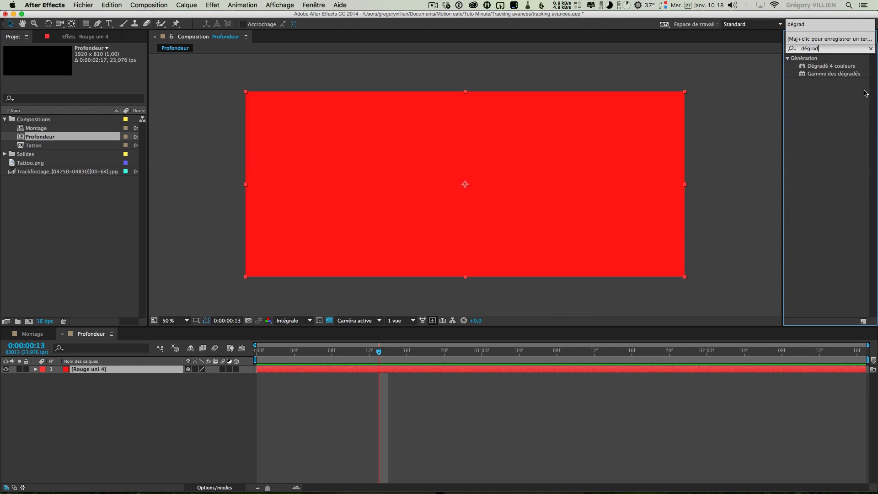
left_click(834, 74)
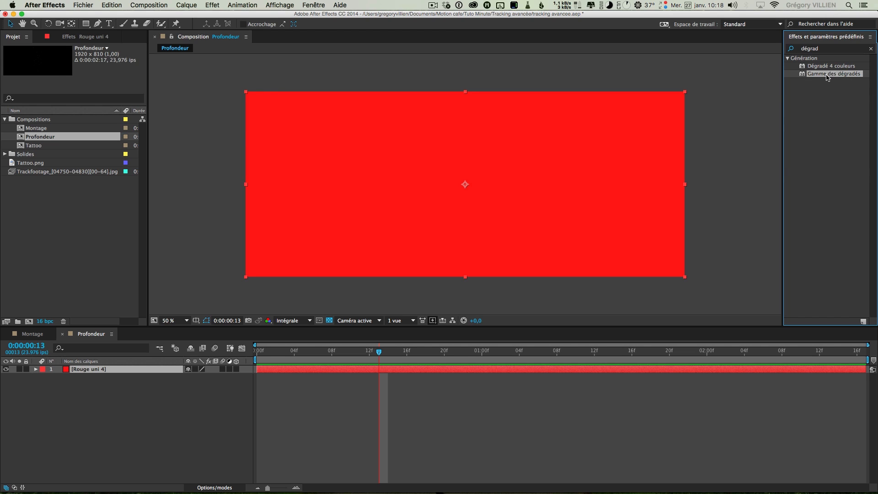
double_click(826, 74)
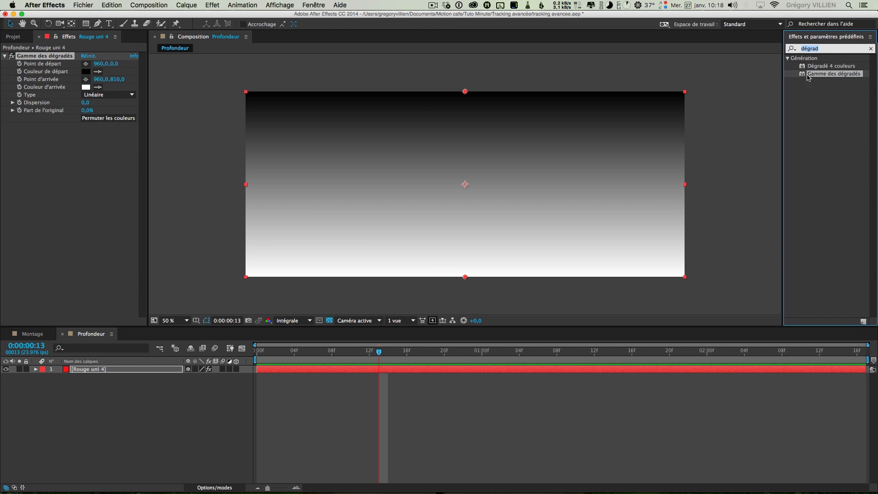
Extend the gradient's start point to about 960, -168 and end point to about 960, 1182, with dark grey 393939 as the start colour
left_click_drag(466, 94, 465, 53)
key("comma")
left_click_drag(465, 231, 465, 286)
left_click(86, 71)
left_click_drag(370, 272, 319, 289)
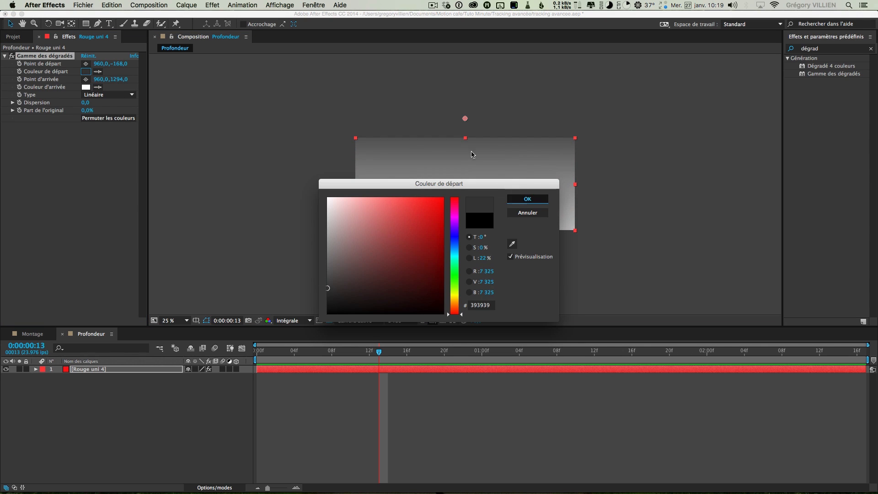
left_click(527, 198)
left_click_drag(464, 287, 464, 274)
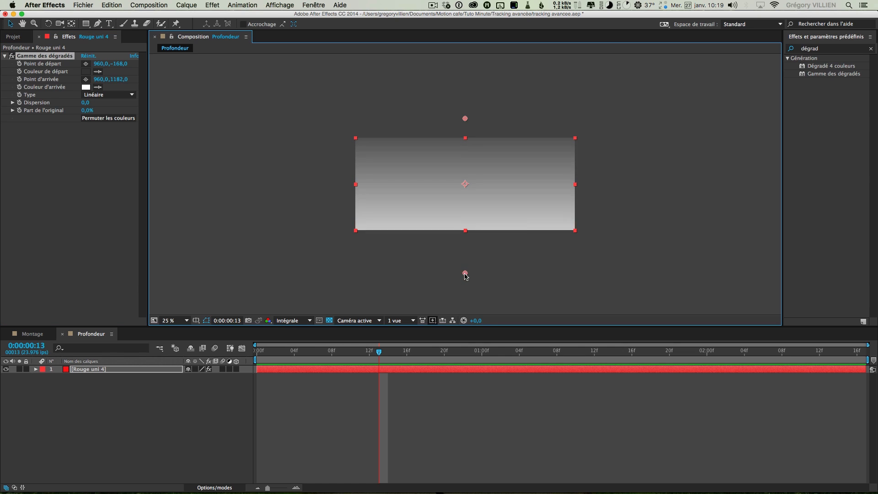
Duplicate the Tattoo layer in the Montage composition with its Quatre coins keyframes displayed
left_click(195, 432)
left_click(32, 334)
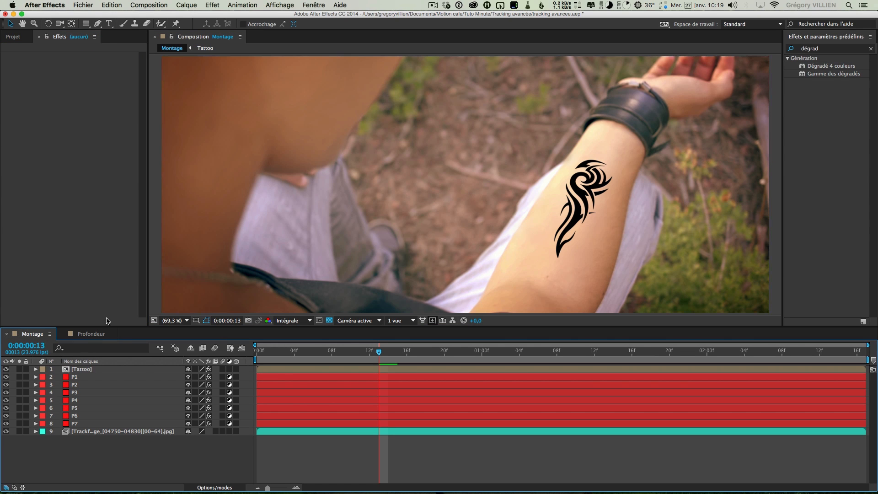
key("super+0")
left_click(153, 370)
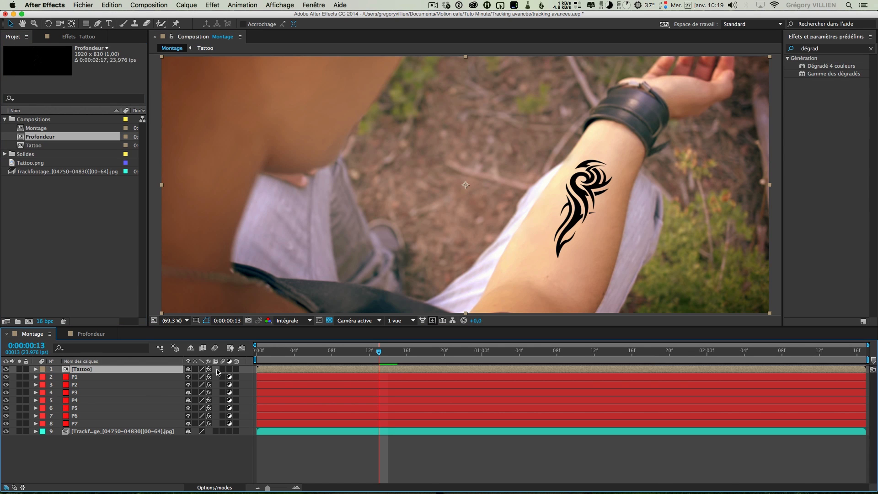
key("u")
left_click_drag(268, 354, 370, 357)
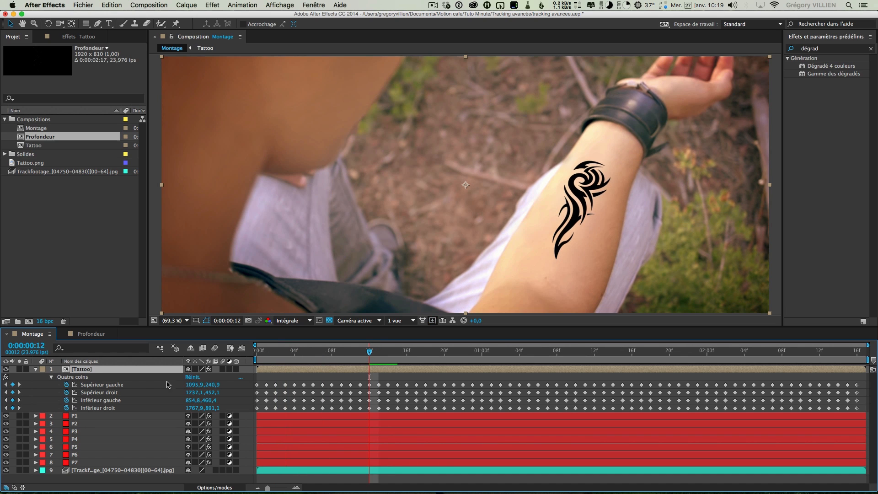
key("super+d")
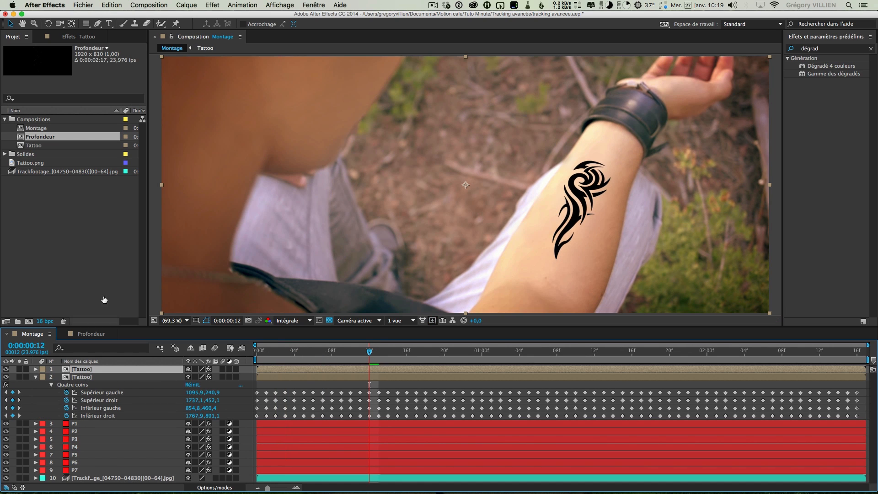
Compare the Quatre coins keyframes on the two Tattoo layers and collapse their properties
left_click(54, 138)
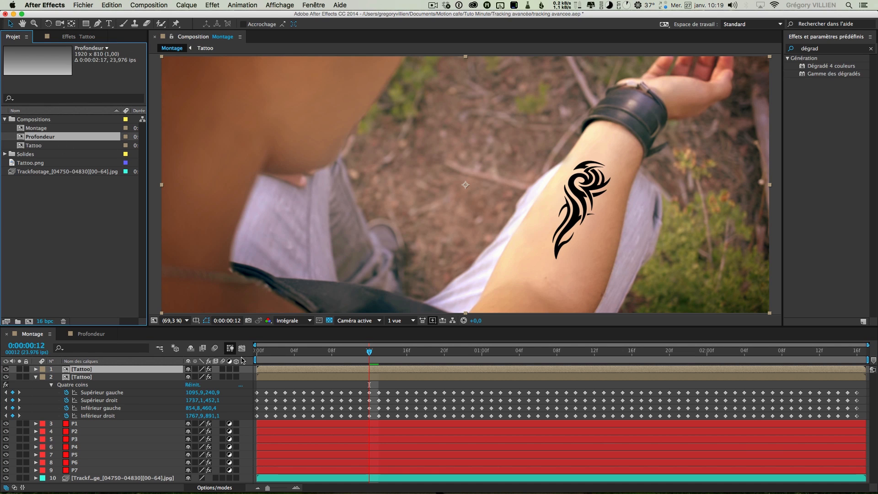
left_click(327, 377)
key("u")
left_click(315, 370)
key("u")
key("u")
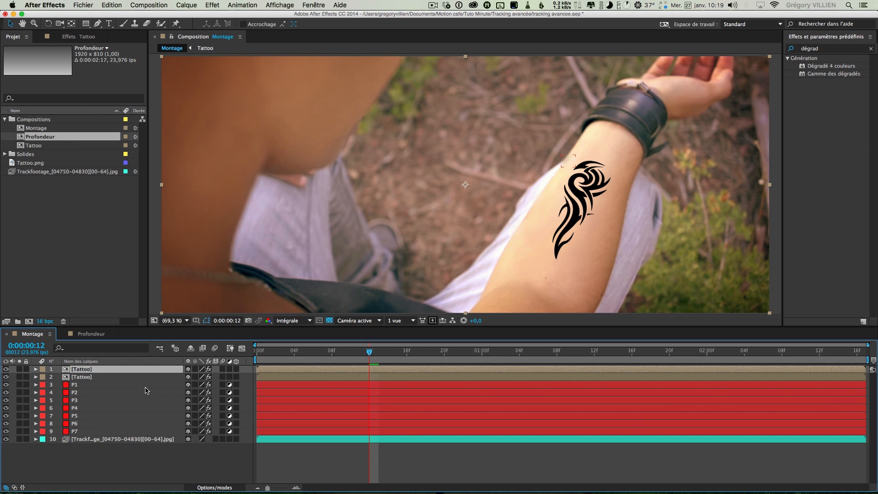
key("u")
key("u")
Replace the upper Tattoo layer's source with the Profondeur composition and check that its corner-pin keyframes are kept
left_click(42, 138)
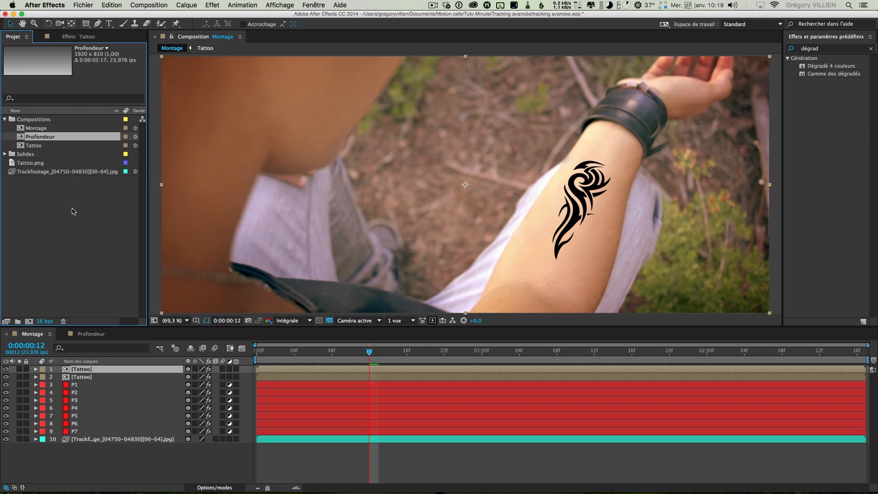
left_click_drag(61, 139, 111, 372)
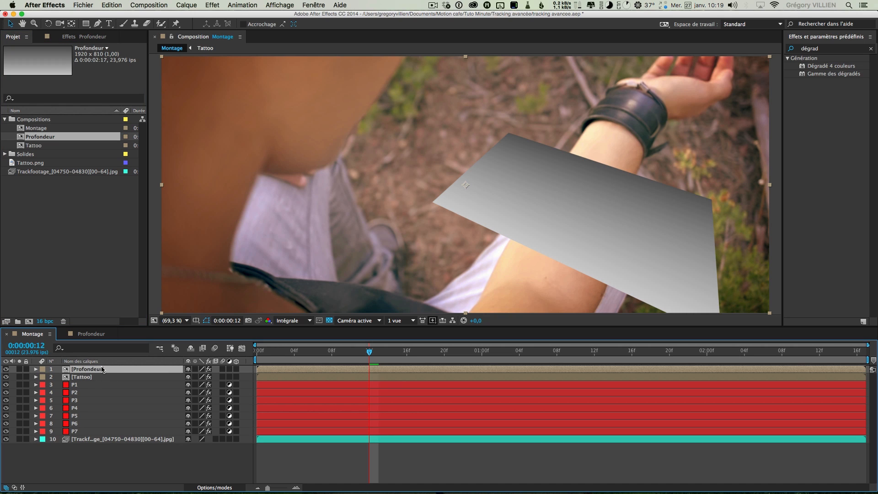
key("u")
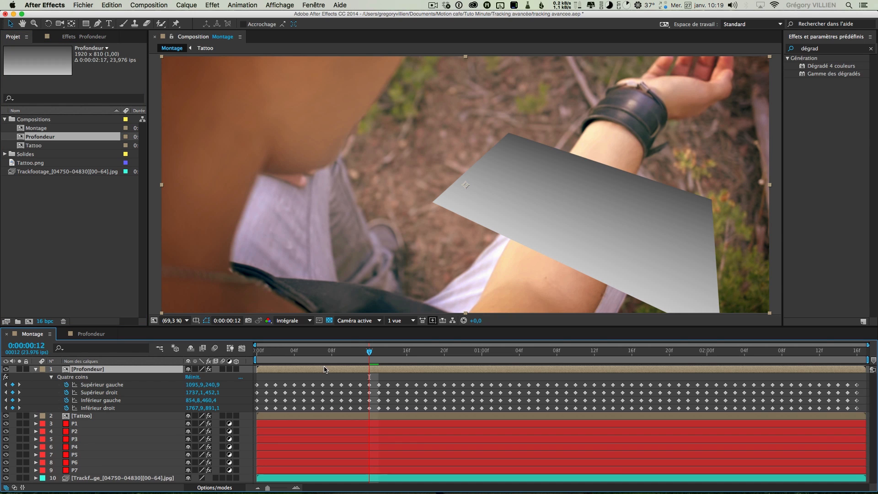
key("u")
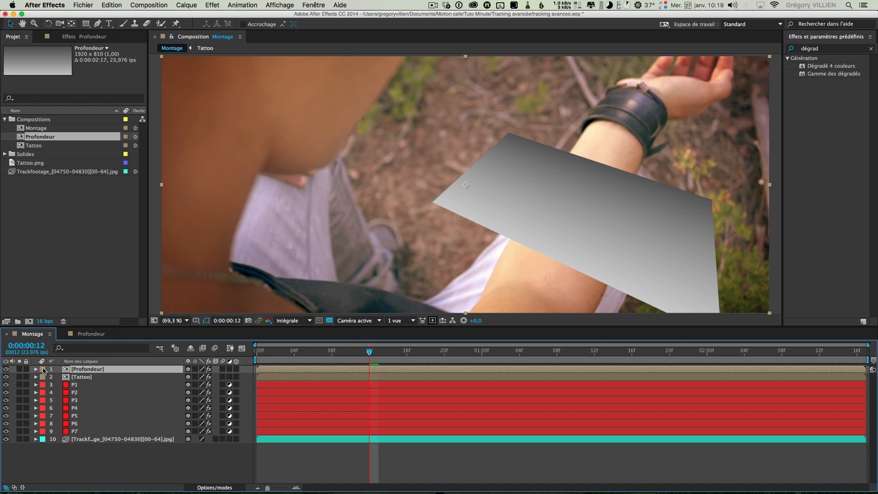
Hide the Profondeur layer in the Montage composition and select the Tattoo layer
left_click(6, 369)
left_click(6, 369)
left_click(6, 370)
left_click(95, 377)
left_click(6, 369)
left_click(6, 369)
Search the effects for "objec" and apply Flou objectif appareil photo to the Tattoo layer
scroll(667, 201, "up", 1)
left_click_drag(667, 201, 509, 184)
left_click(841, 48)
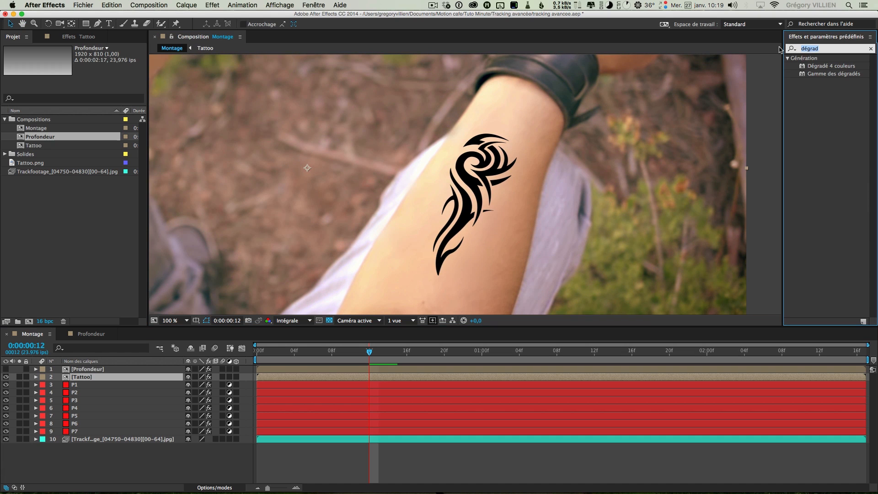
type("objec")
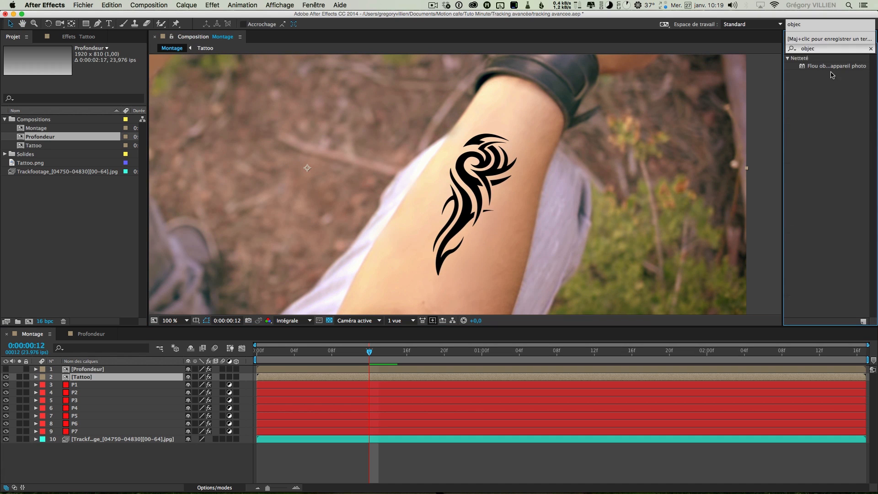
left_click(834, 66)
left_click_drag(826, 69, 101, 380)
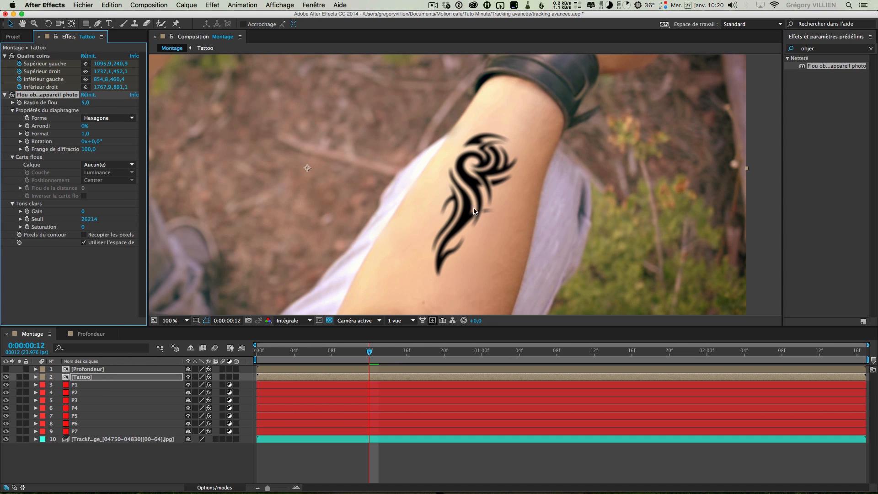
Use 1. Profondeur as the camera lens blur's map layer and invert the blur map
left_click(5, 56)
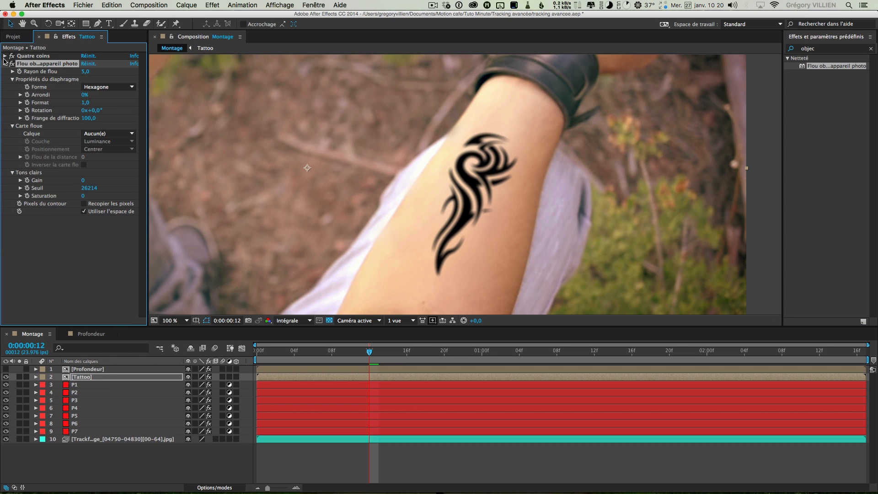
left_click(107, 133)
left_click(110, 157)
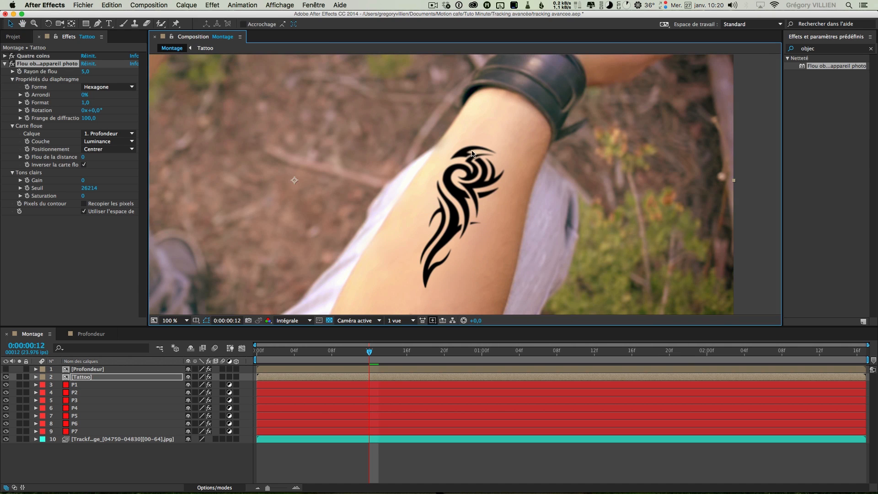
Inspect the tattoo's blur near the wrist and set Rayon de flou to 8,0
key("space")
left_click_drag(479, 207, 459, 226)
scroll(459, 226, "up", 1)
left_click_drag(489, 143, 473, 206)
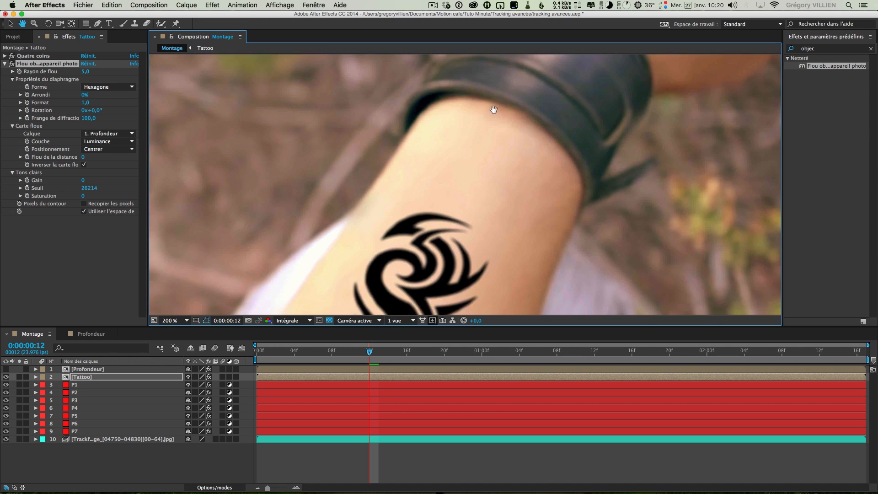
left_click_drag(494, 111, 490, 114)
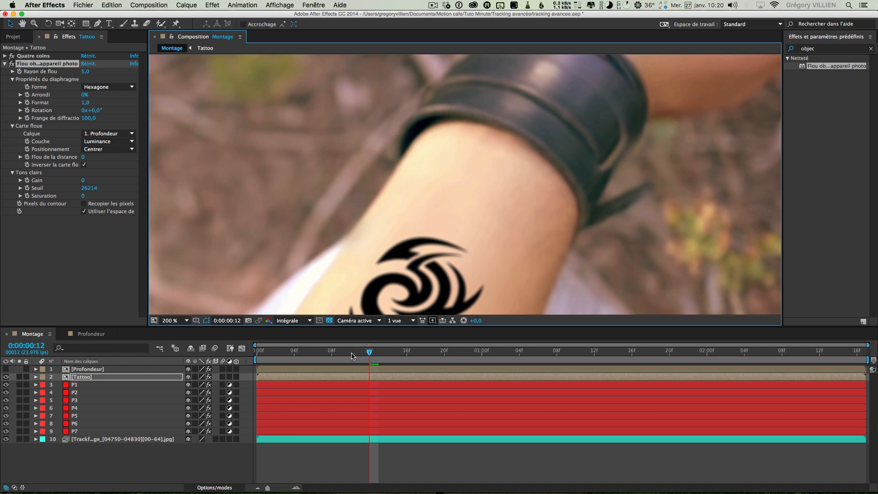
left_click(86, 72)
type("5")
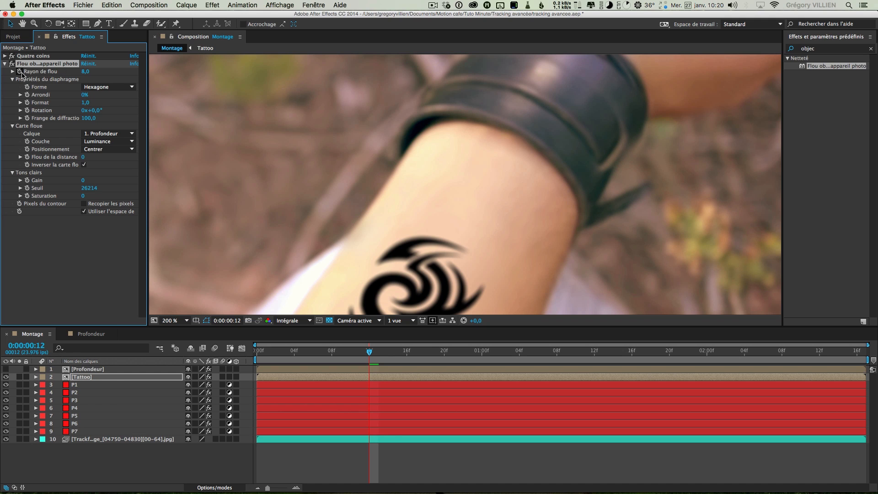
Keyframe Rayon de flou at 0:00:00:12 and show only that property's keyframes expanded under the Tattoo layer
key("u")
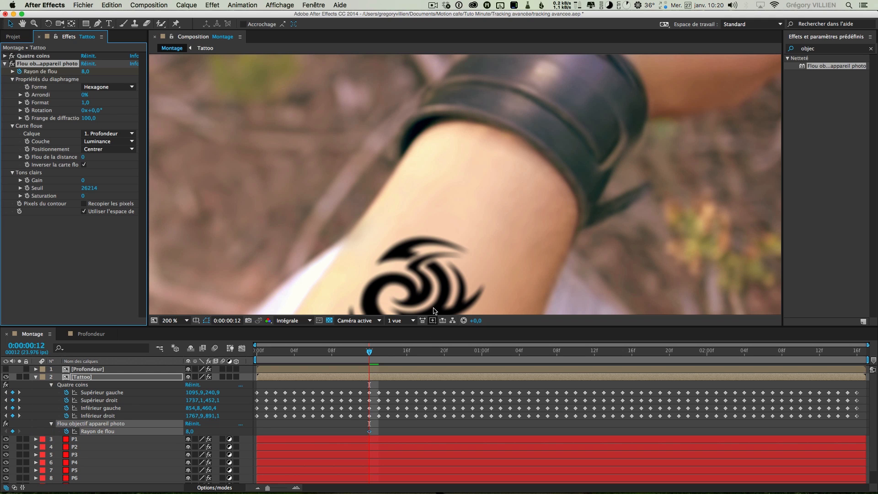
left_click(52, 385)
left_click(92, 401)
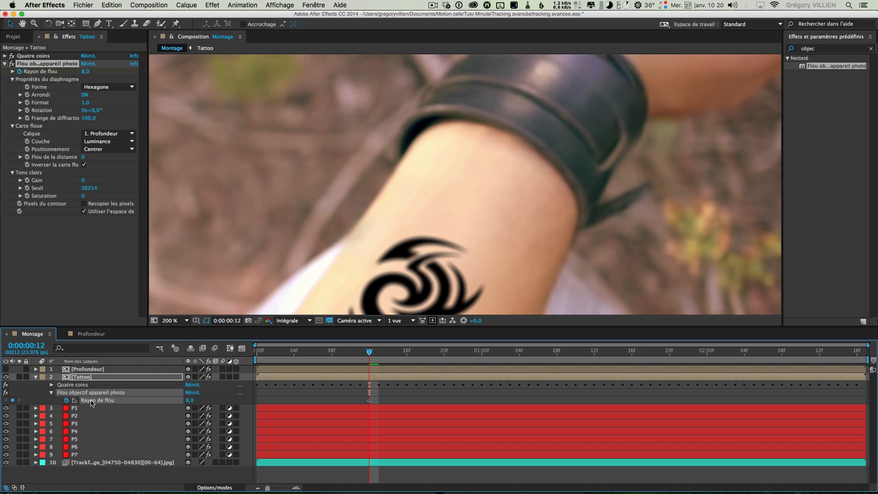
left_click(391, 401)
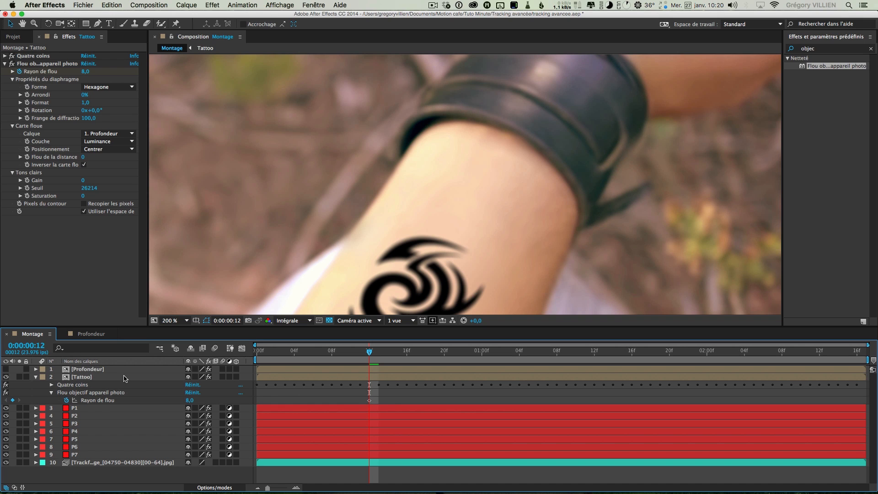
left_click(110, 377)
left_click_drag(391, 394, 349, 408)
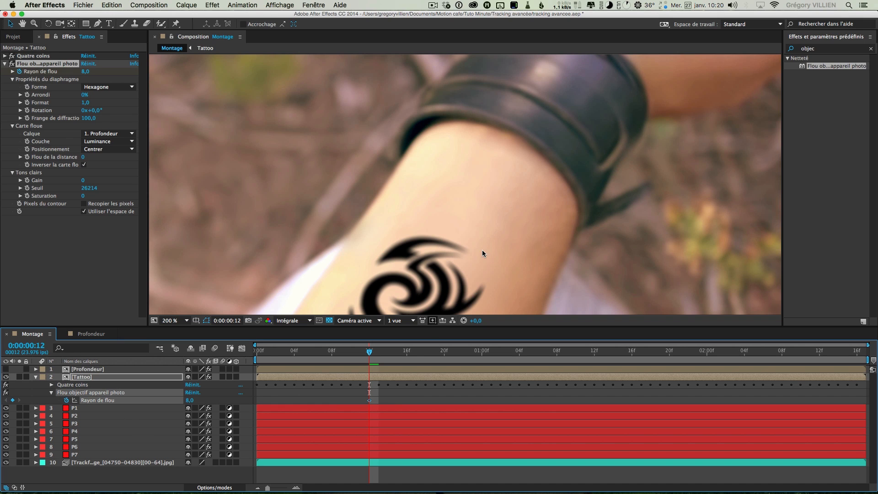
Add a Rayon de flou keyframe of 6,0 at 0:00:01:20 and check the tattoo on other frames
scroll(482, 249, "down", 2)
left_click_drag(501, 353, 530, 355)
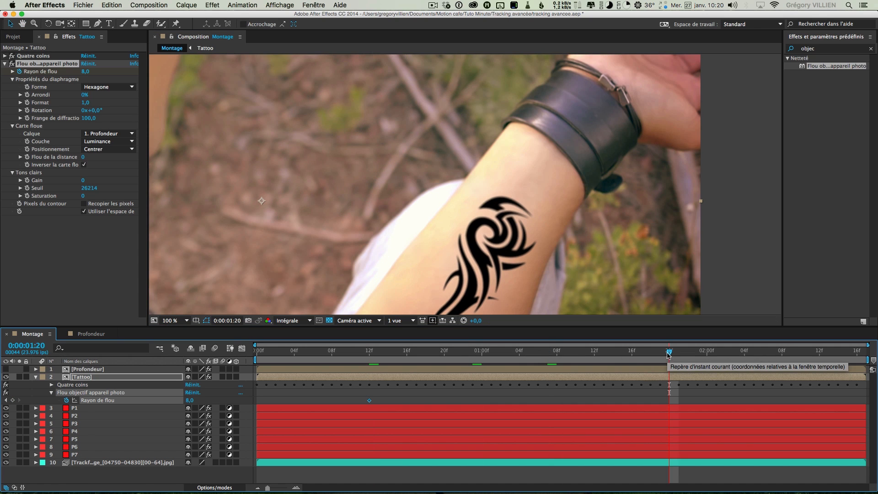
scroll(584, 155, "up", 1)
key("space")
left_click_drag(585, 154, 486, 161)
left_click(85, 72)
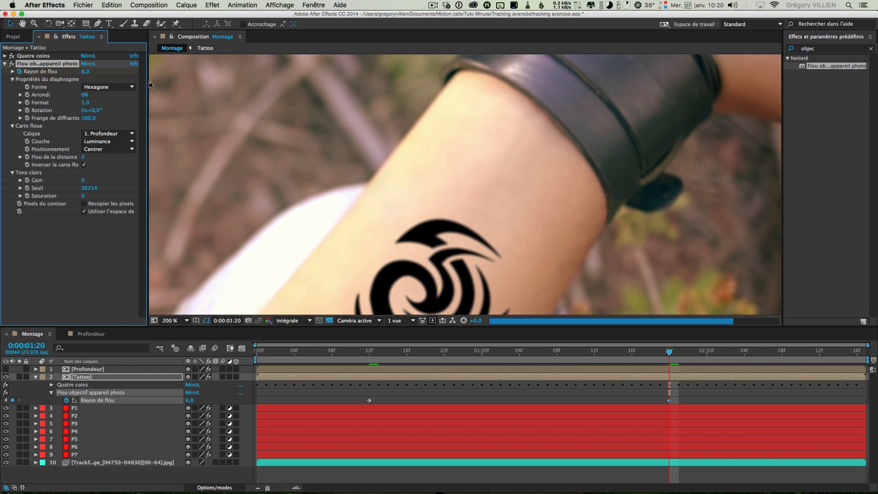
scroll(518, 183, "down", 1)
left_click_drag(497, 211, 526, 155)
scroll(464, 226, "down", 1)
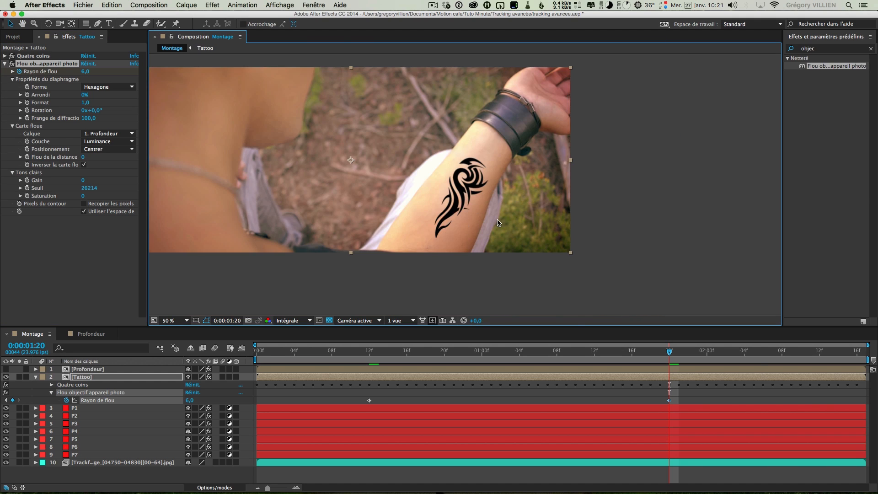
left_click_drag(759, 356, 810, 356)
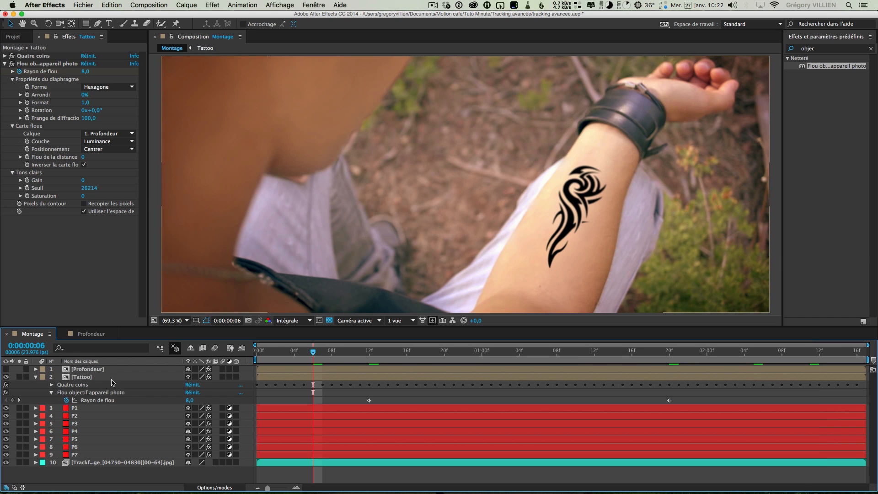
Lower the Tattoo layer's opacity to 65%
left_click(112, 378)
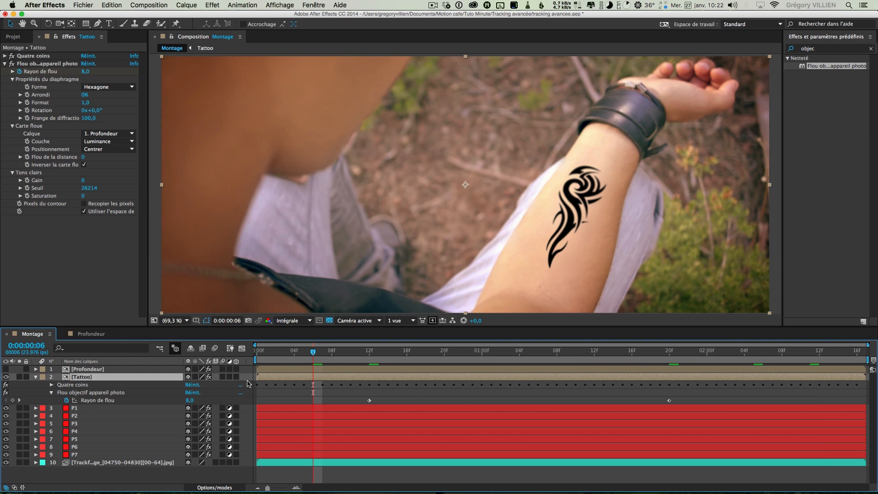
left_click(36, 377)
key("t")
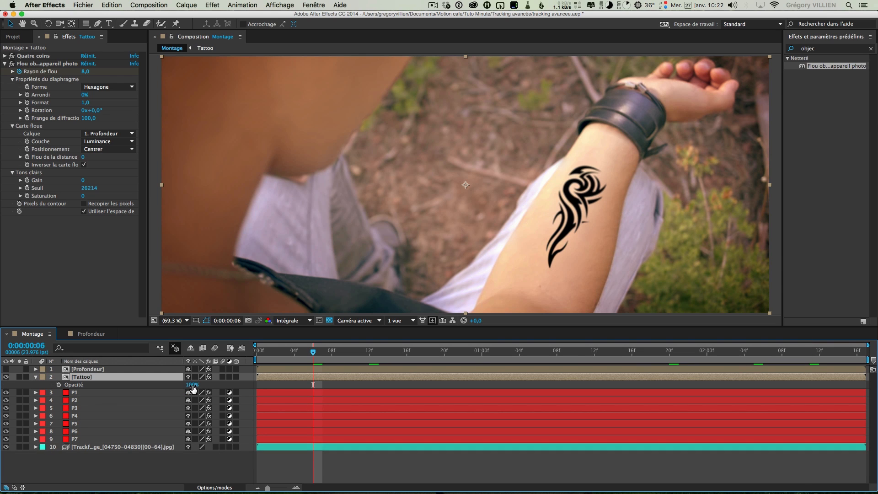
left_click_drag(193, 387, 184, 384)
scroll(552, 233, "up", 1)
key("space")
left_click_drag(624, 197, 466, 219)
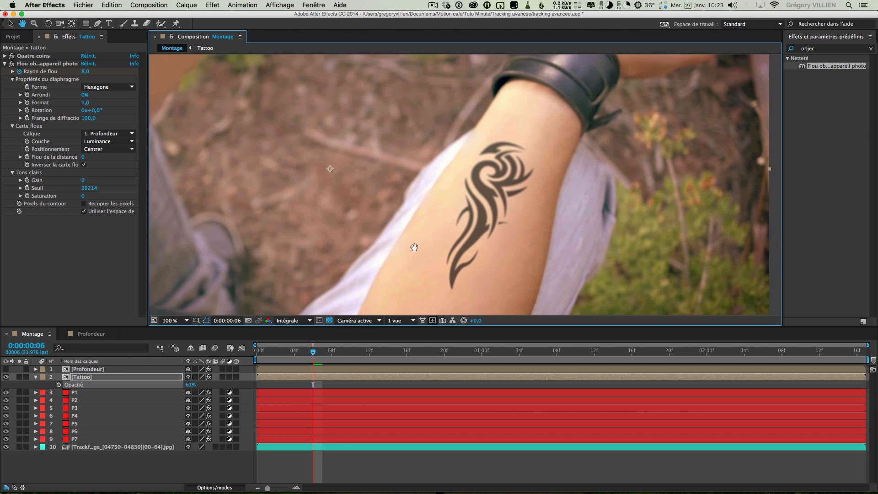
left_click(191, 385)
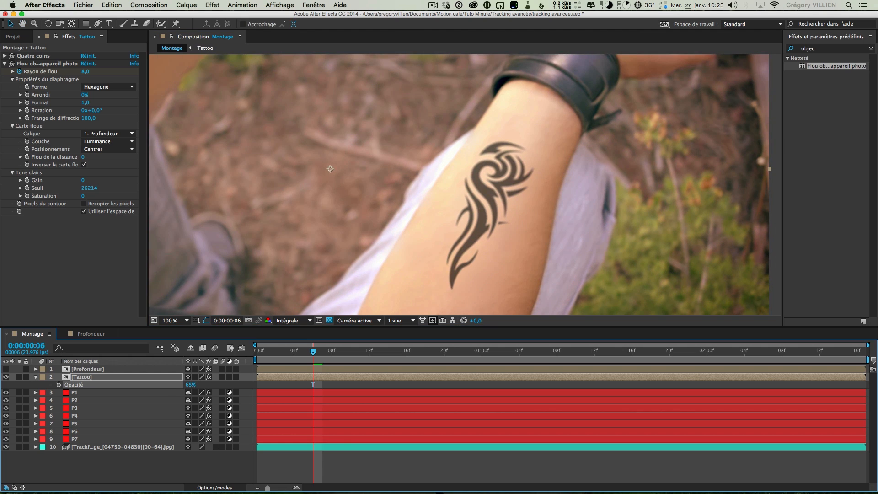
Fit the Montage frame to the viewer and preview how the semi-transparent tattoo follows the arm
scroll(522, 218, "down", 1)
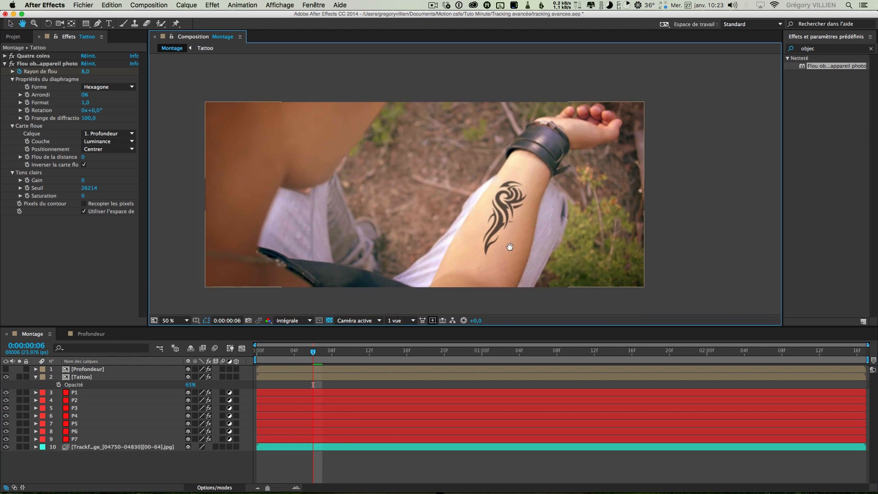
left_click(181, 320)
left_click(201, 337)
left_click_drag(328, 352, 522, 359)
key("space")
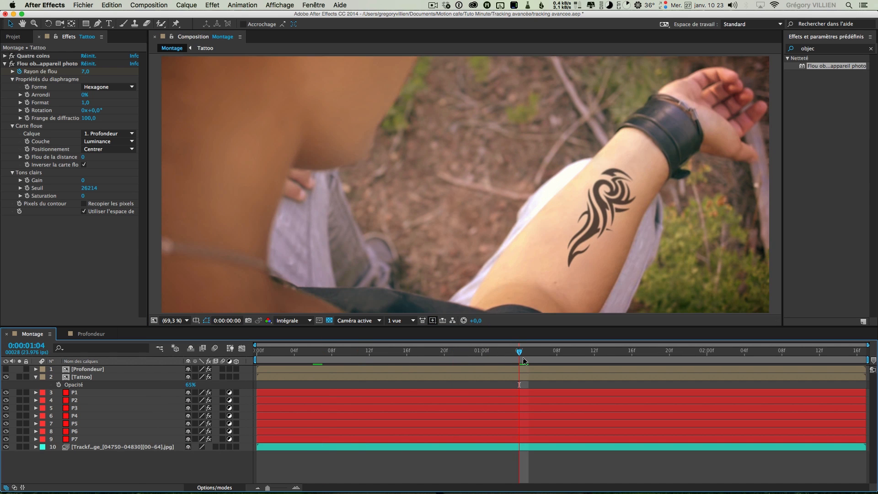